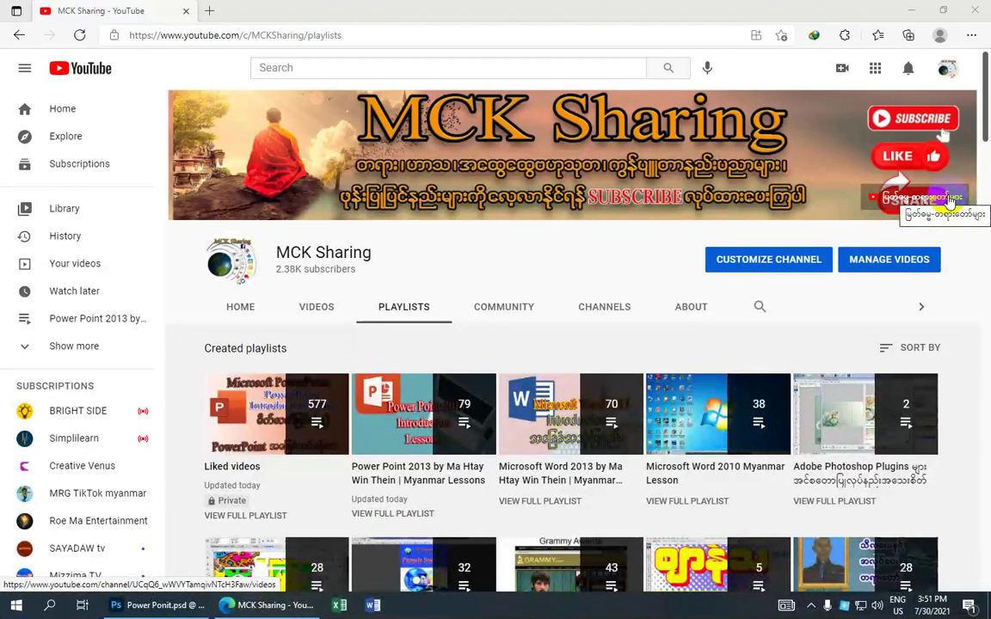
Minimize the browser showing the YouTube playlists page so the Windows desktop is visible.
left_click(909, 11)
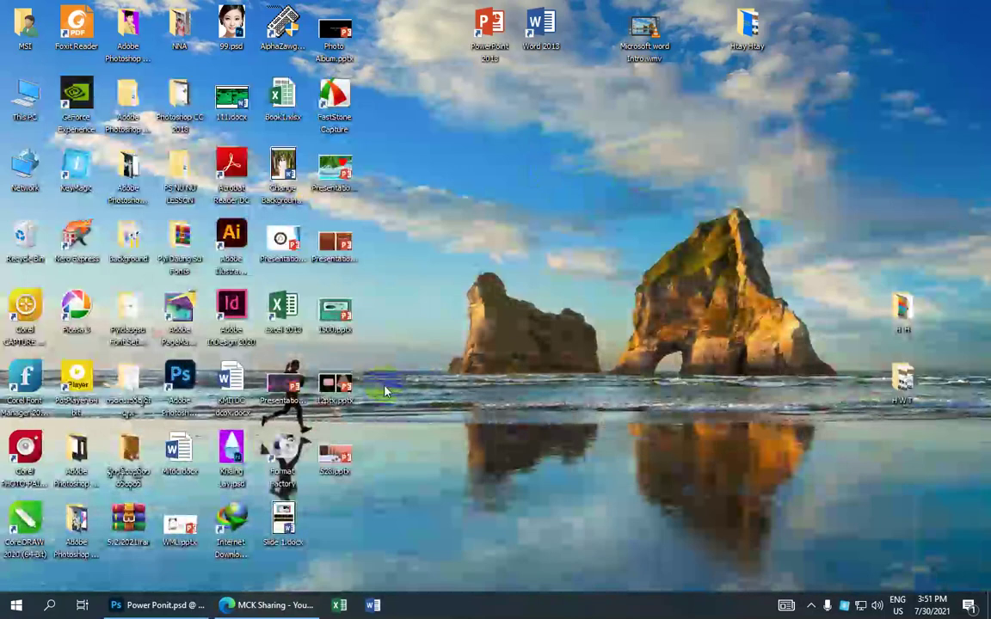
Launch PowerPoint 2013, start a blank presentation, and delete the slide's title and subtitle placeholders.
double_click(491, 28)
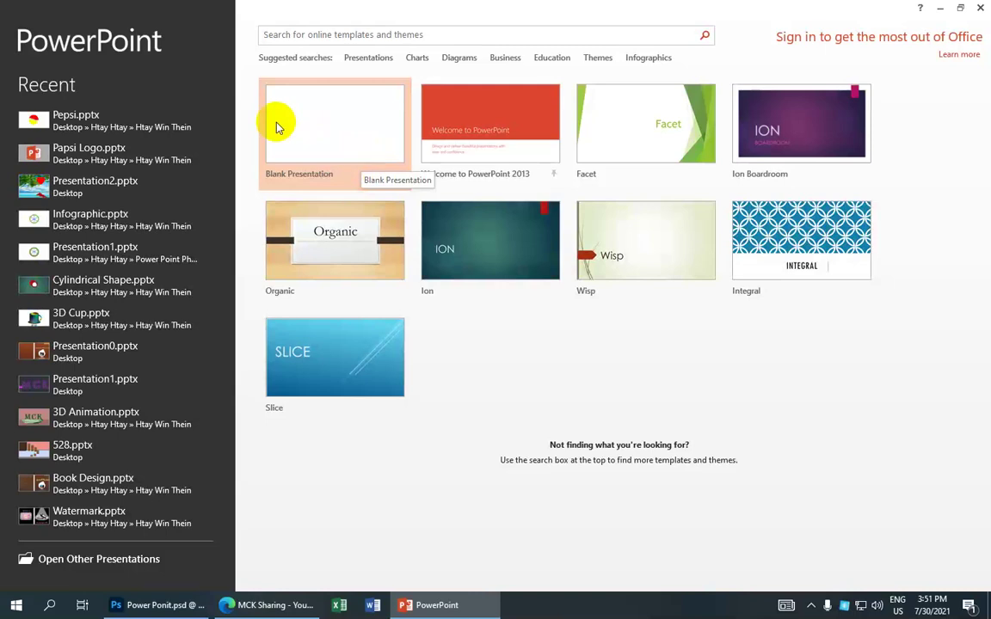
left_click(359, 160)
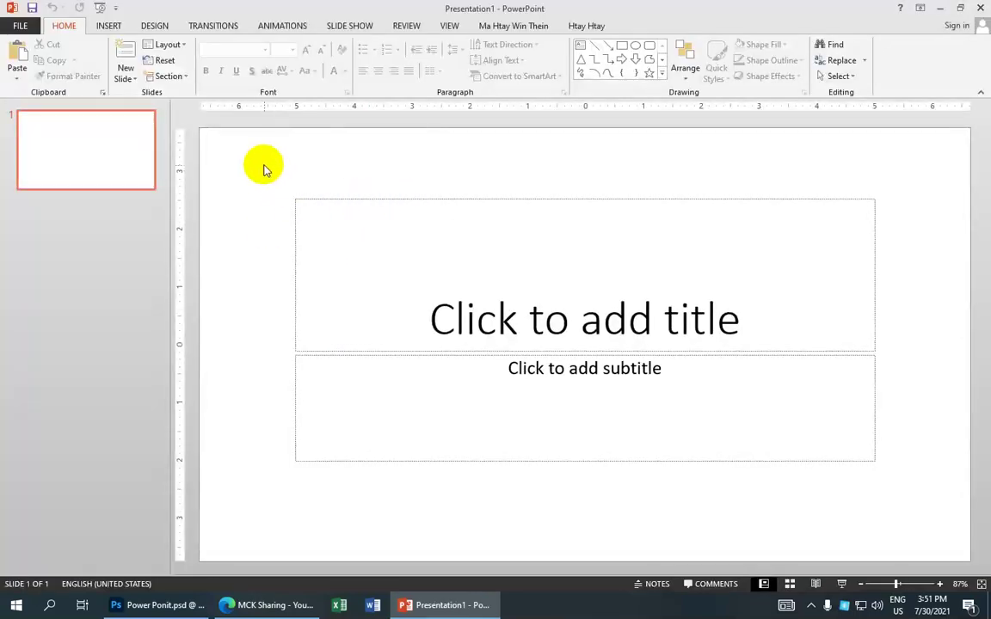
left_click_drag(264, 165, 886, 502)
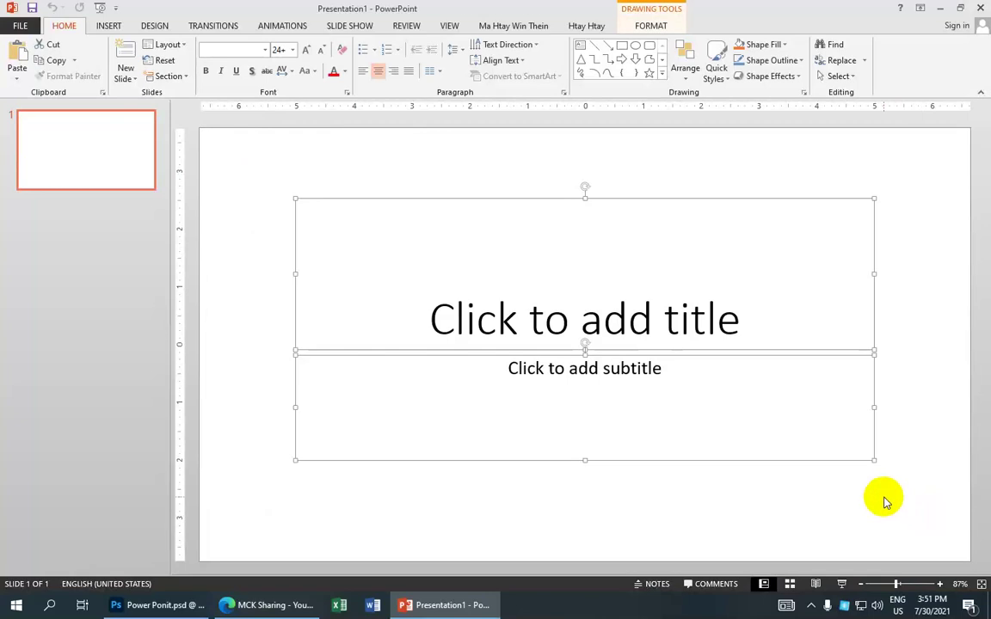
key("Delete")
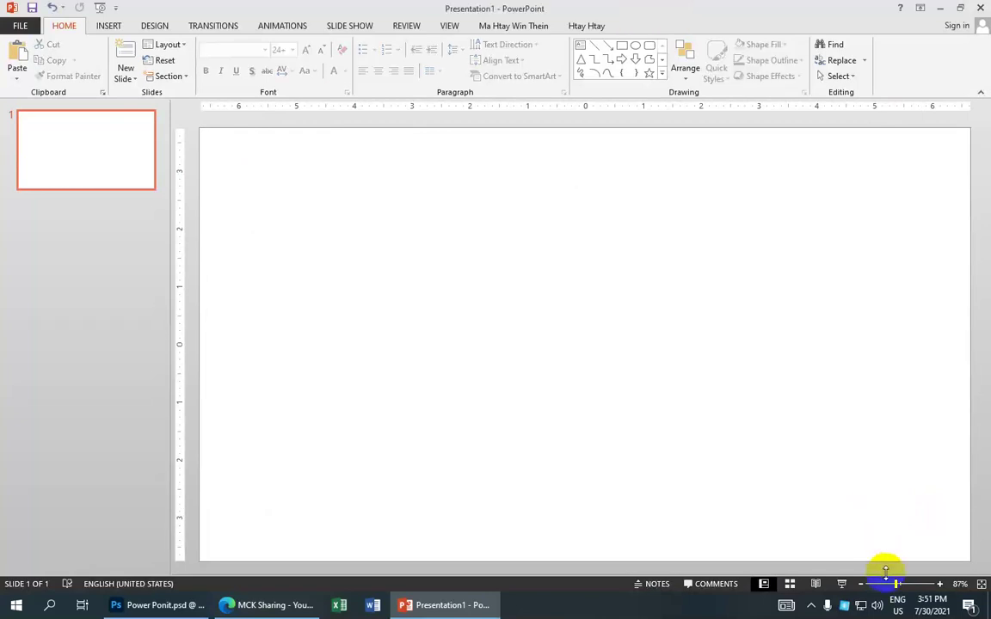
left_click(893, 585)
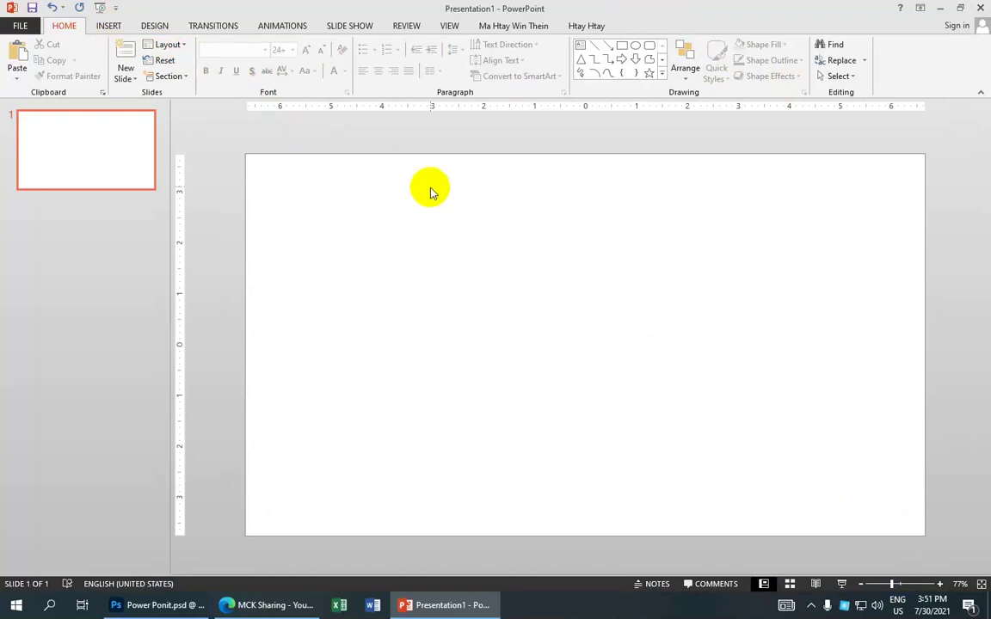
Apply the Ion theme with the Style 11 gradient background style.
left_click(155, 26)
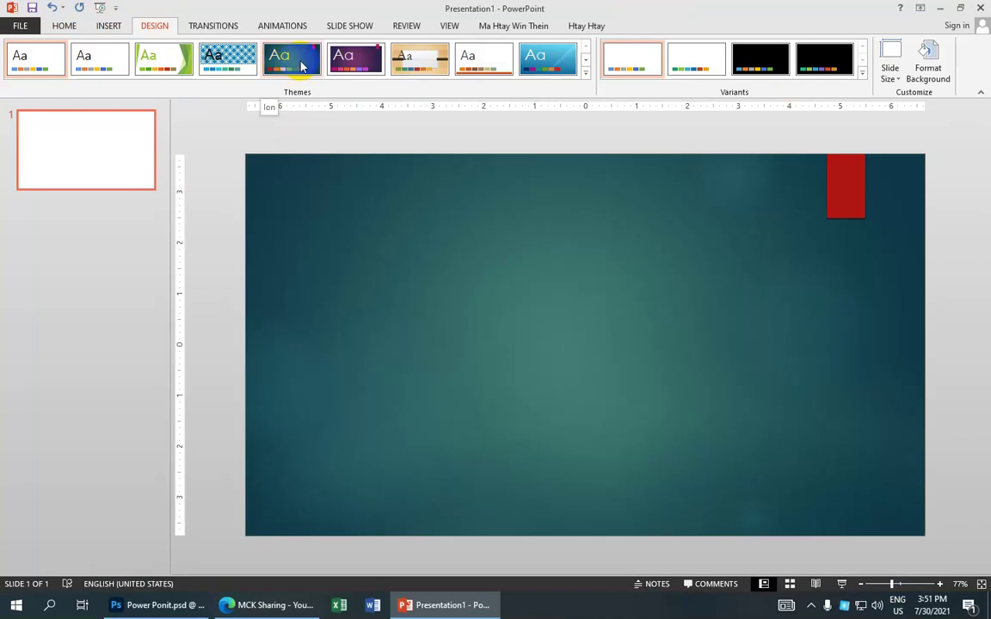
left_click(297, 61)
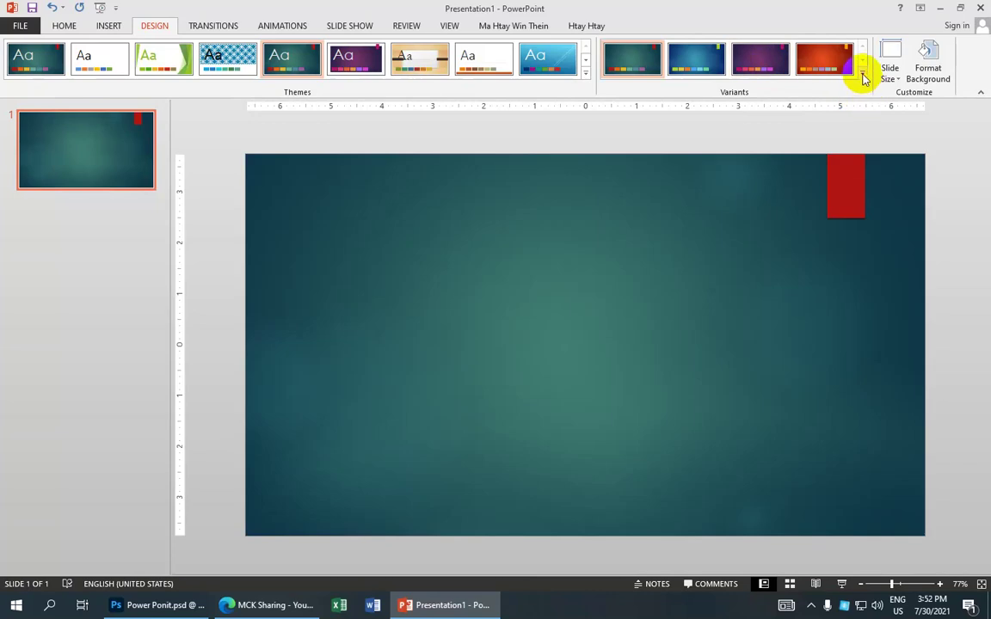
left_click(862, 74)
left_click(679, 138)
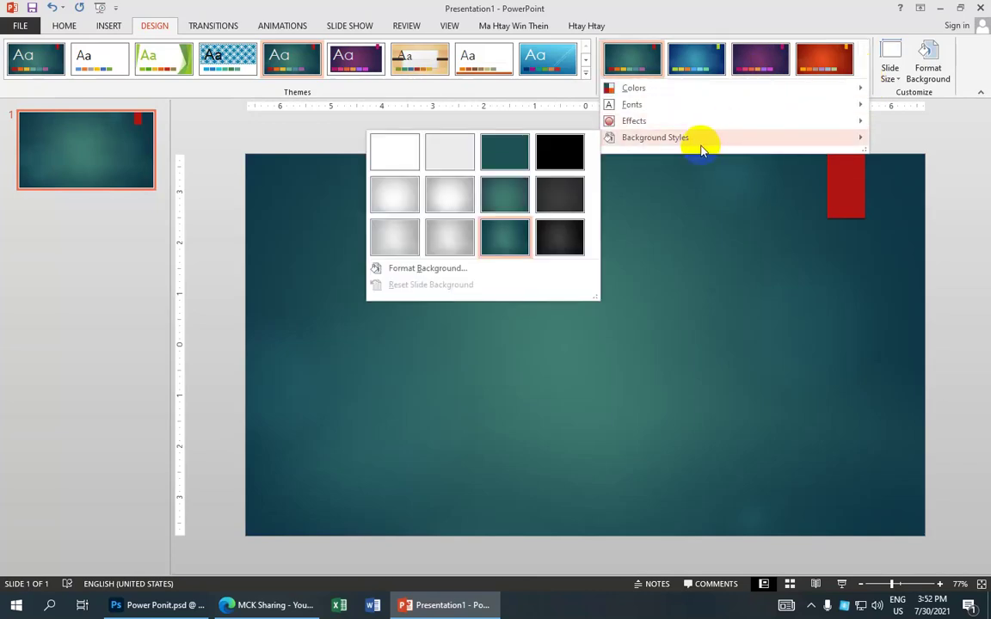
left_click(563, 200)
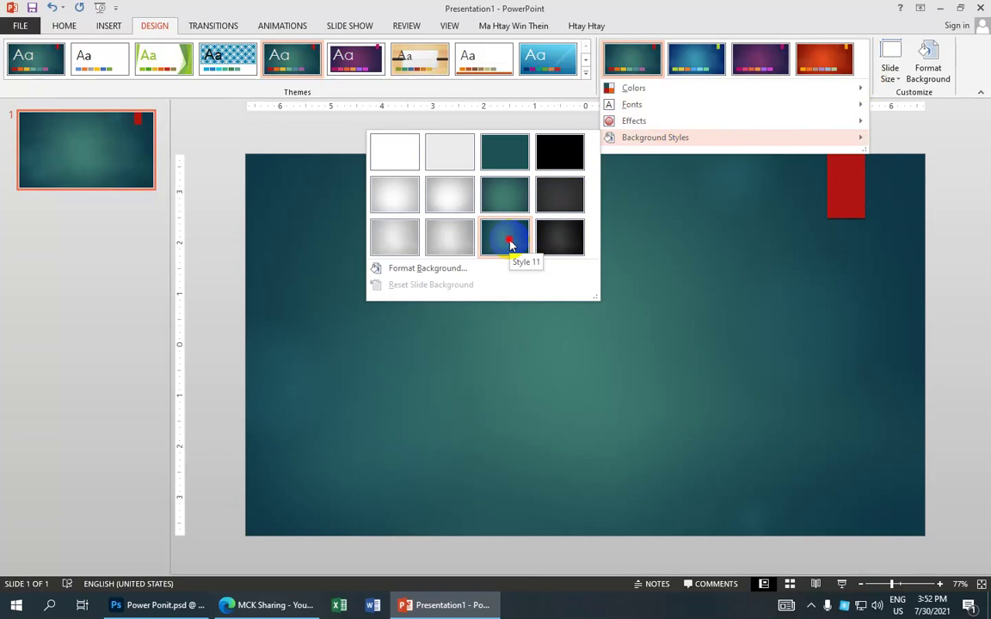
left_click(510, 246)
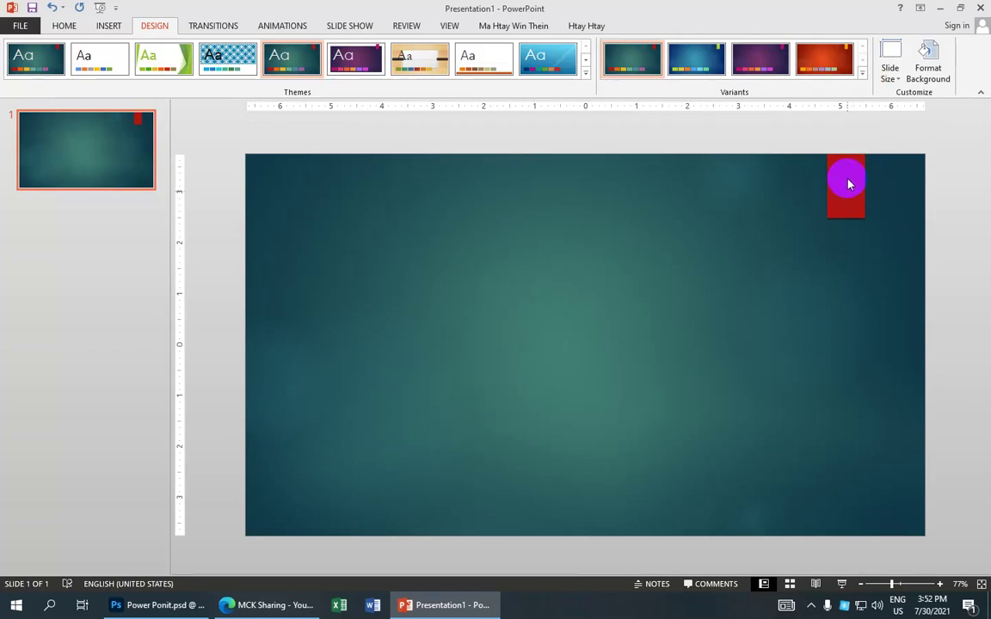
Turn on Hide background graphics in Format Background to remove the red corner graphic.
left_click(863, 79)
mouse_move(655, 138)
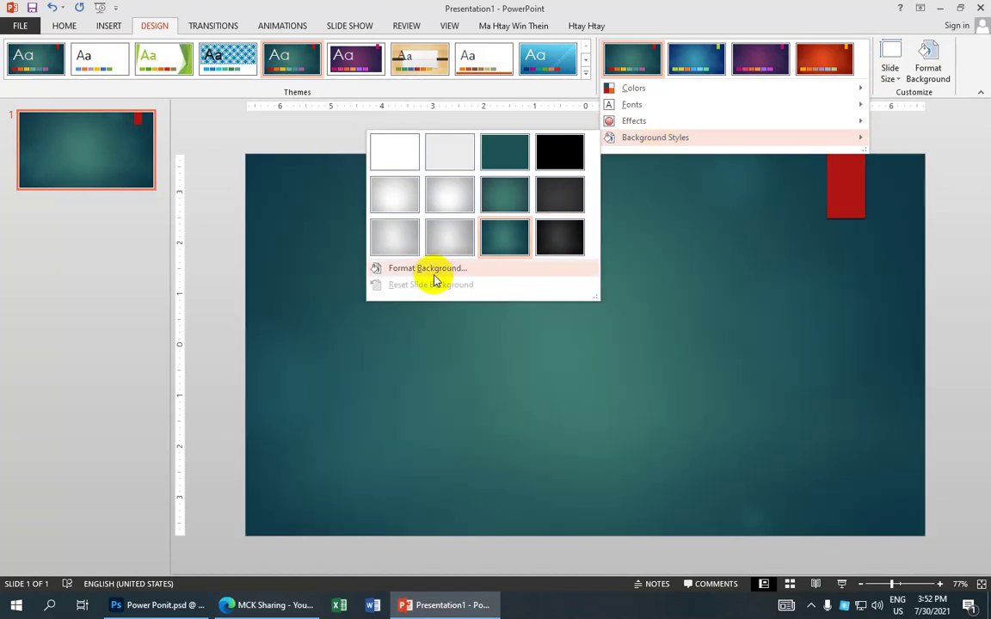
left_click(435, 273)
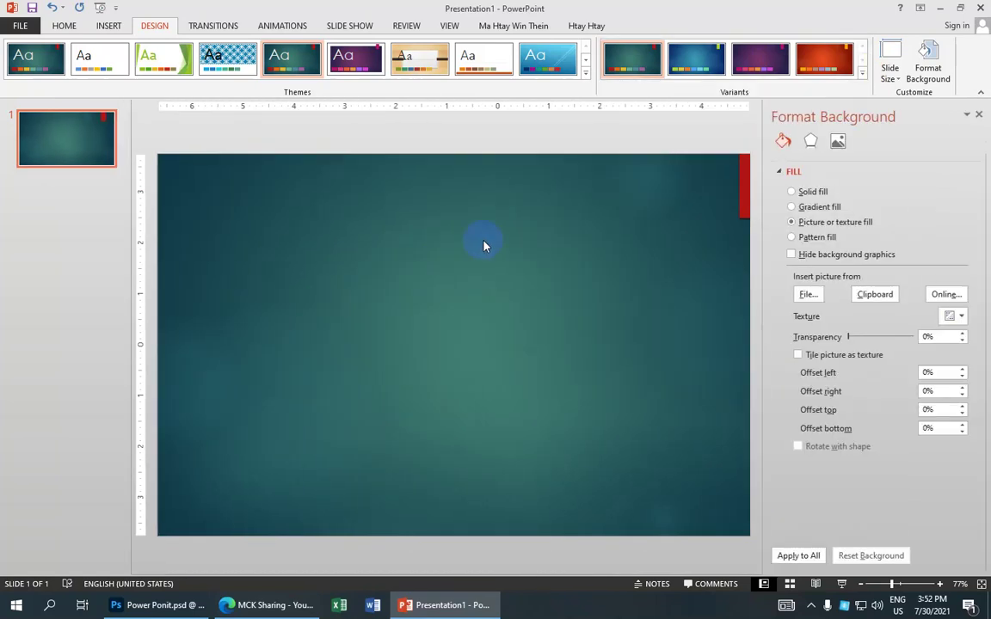
left_click(791, 256)
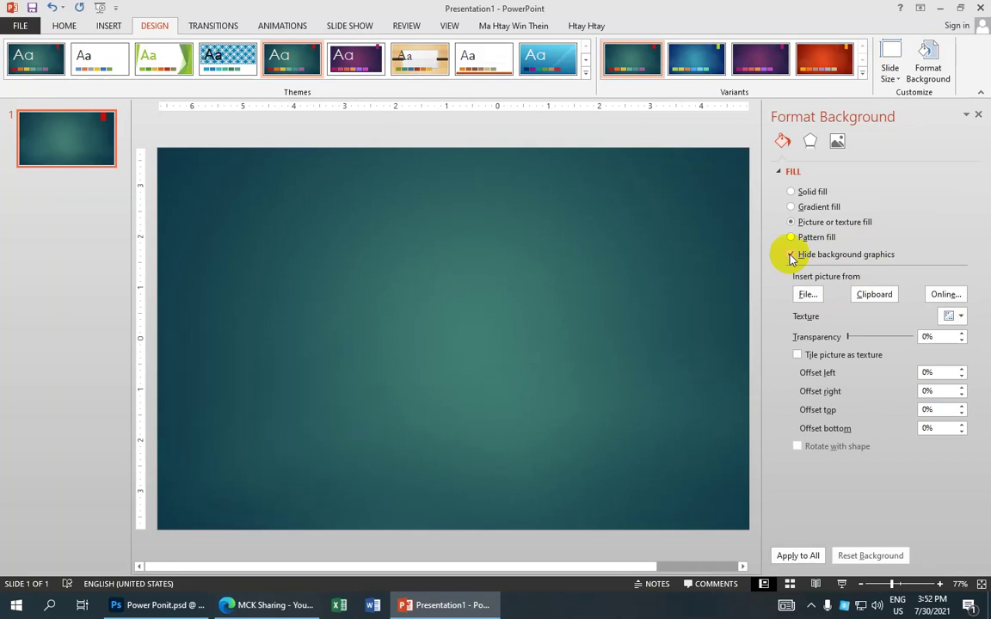
left_click(978, 117)
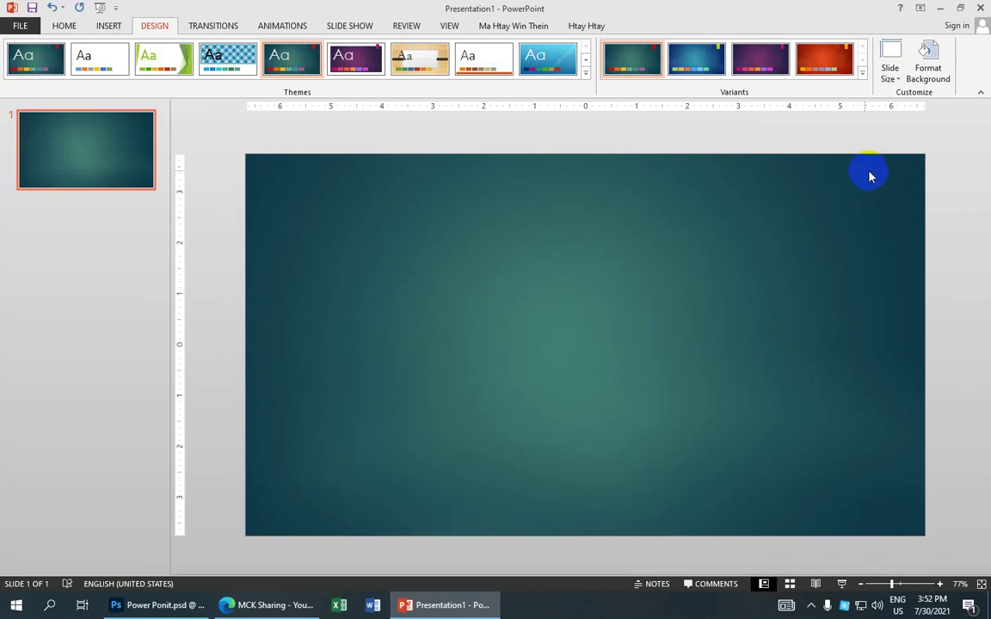
Draw a Donut shape in the centre of the slide.
left_click(105, 26)
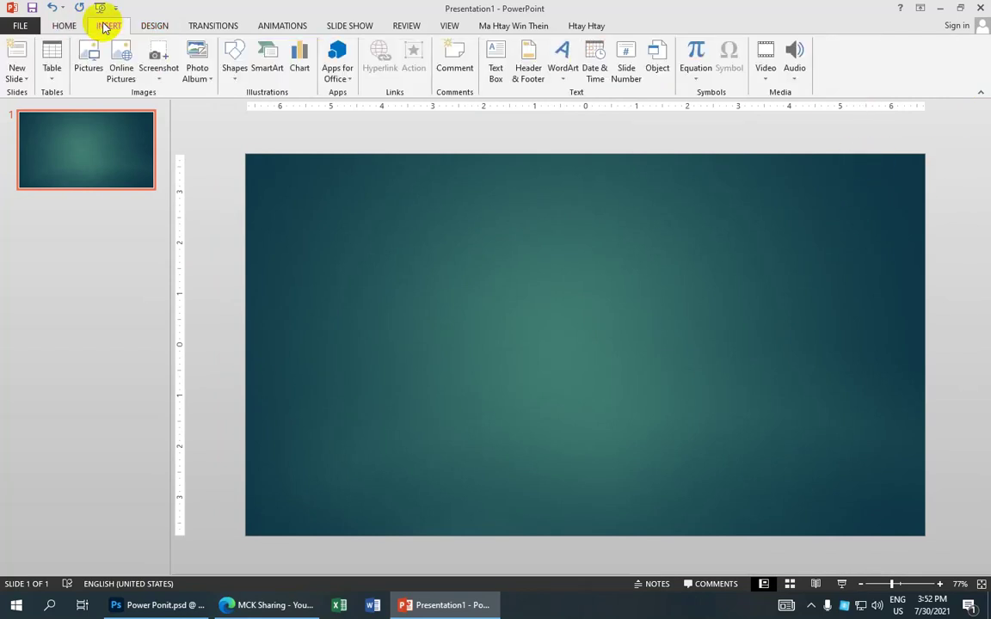
left_click(234, 69)
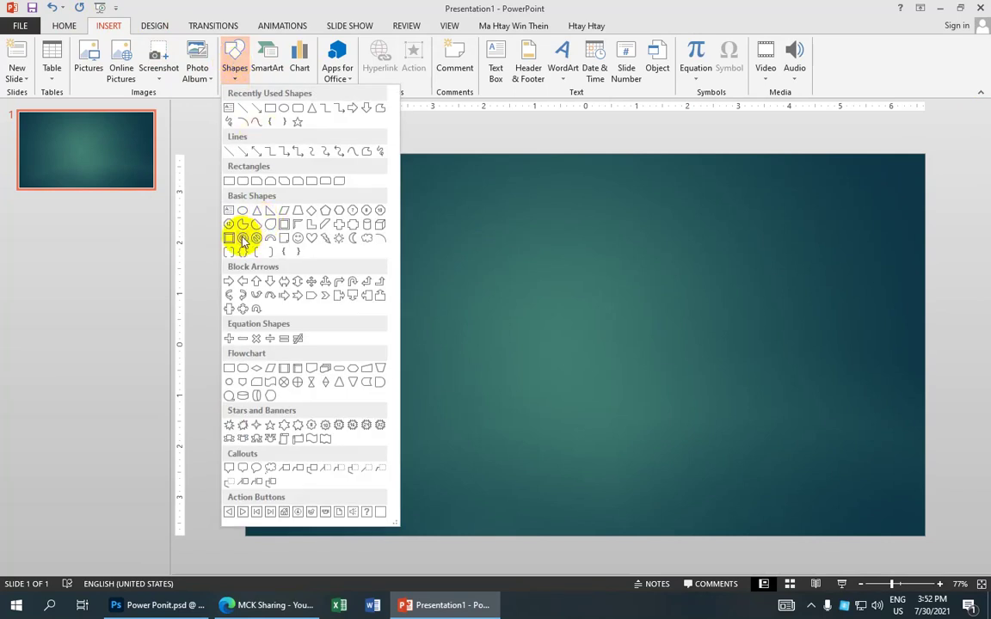
left_click(243, 240)
left_click_drag(468, 223, 687, 434)
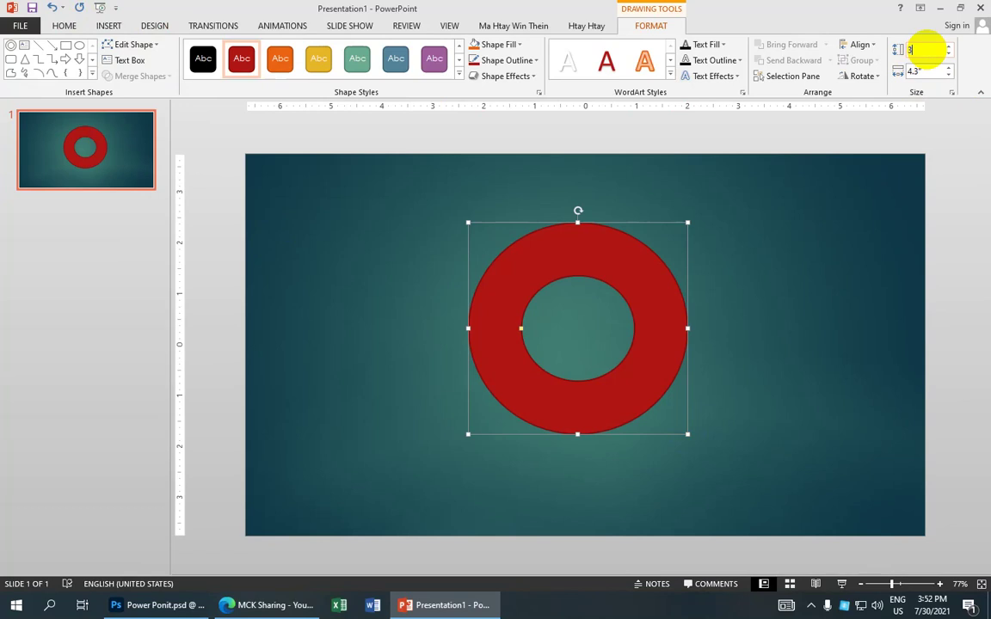
Resize the donut from 3" to a 4" by 4" circle, repositioning it slightly.
left_click(934, 73)
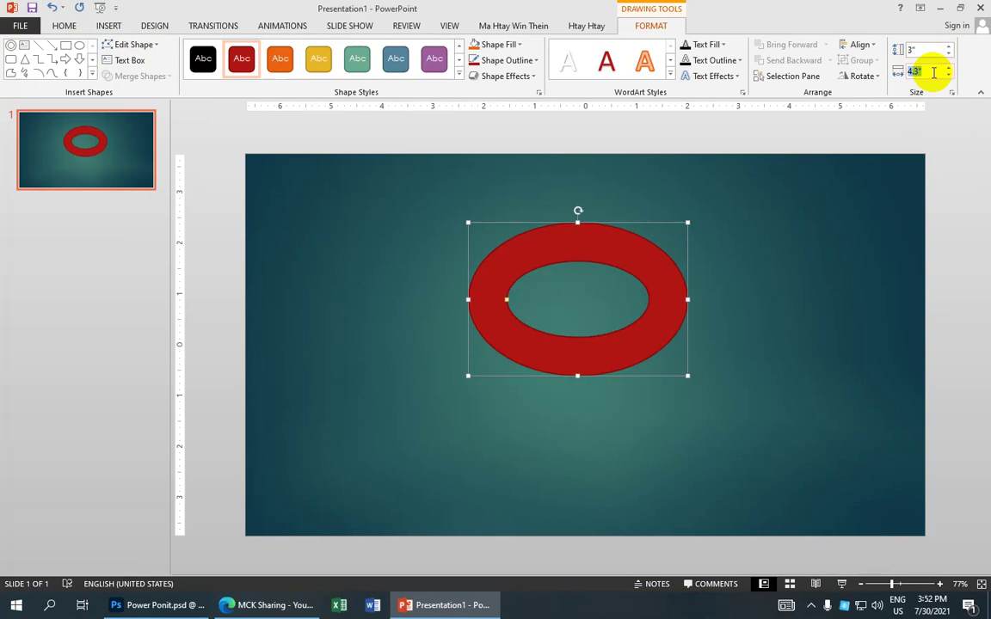
type("3")
key("Return")
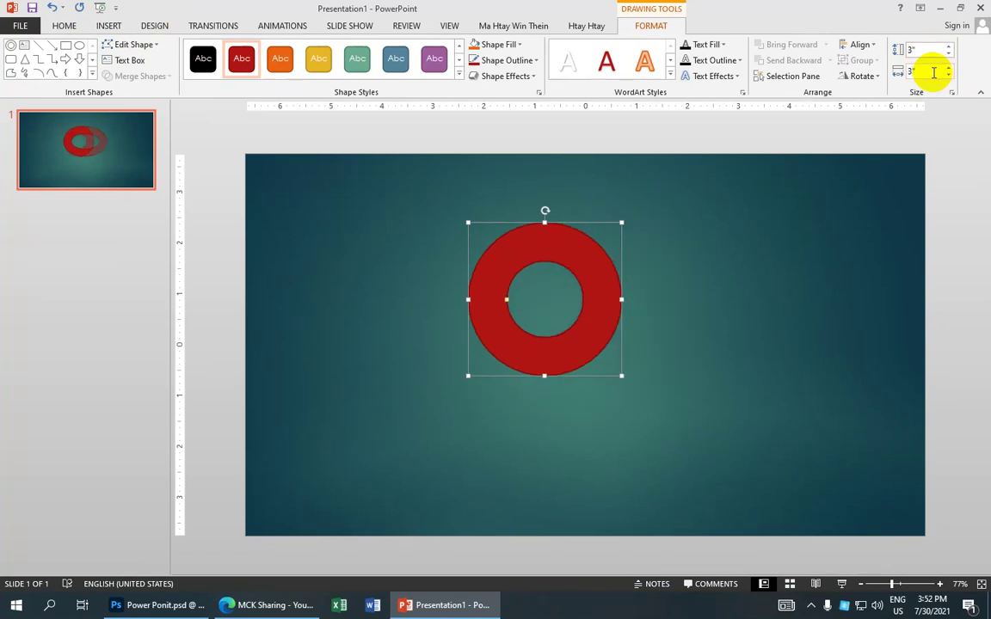
left_click_drag(604, 302, 644, 337)
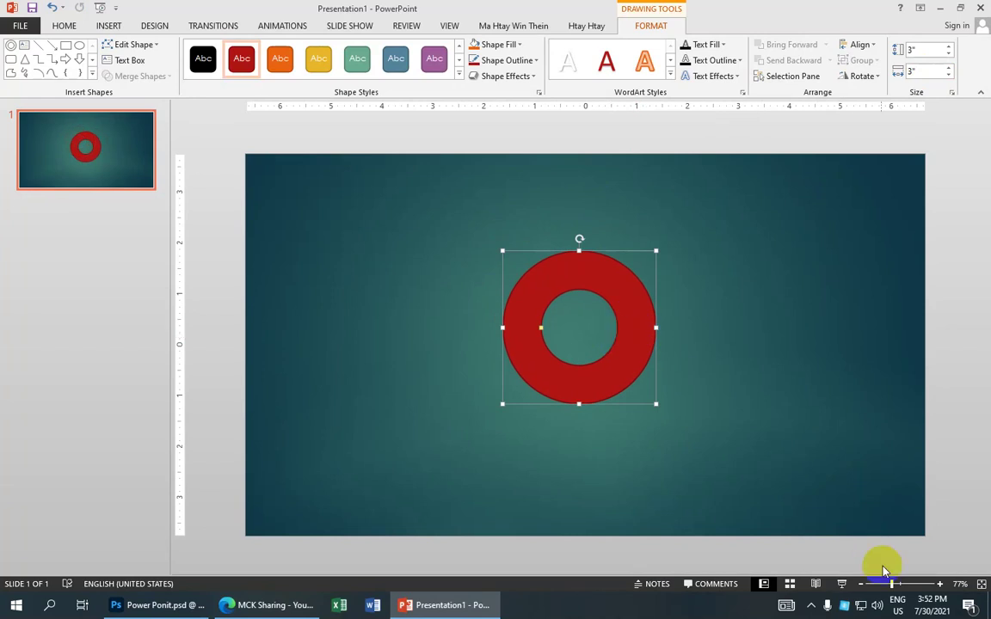
left_click_drag(892, 584, 897, 584)
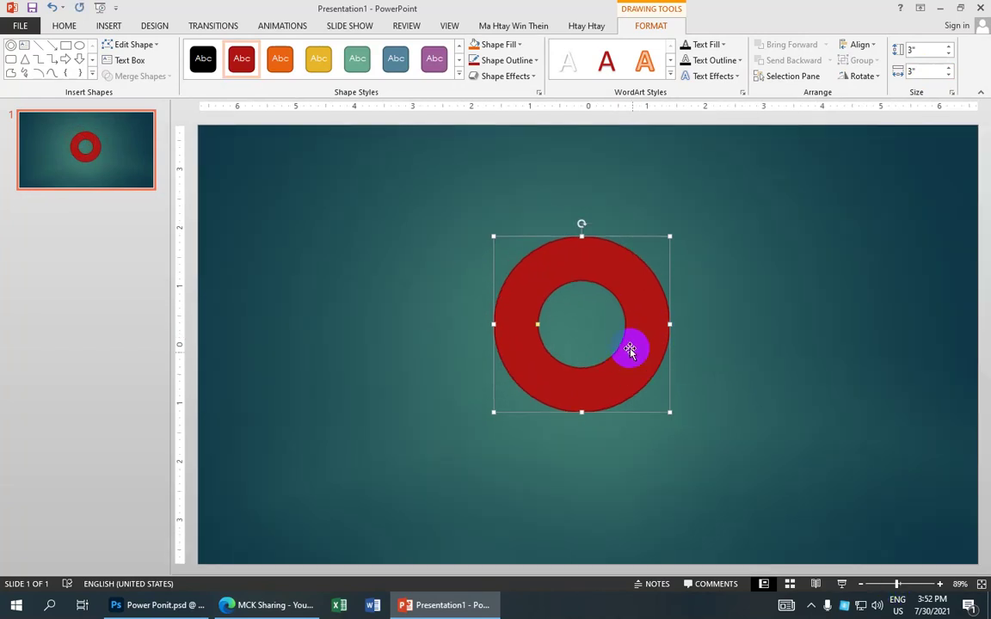
left_click(913, 50)
type("4")
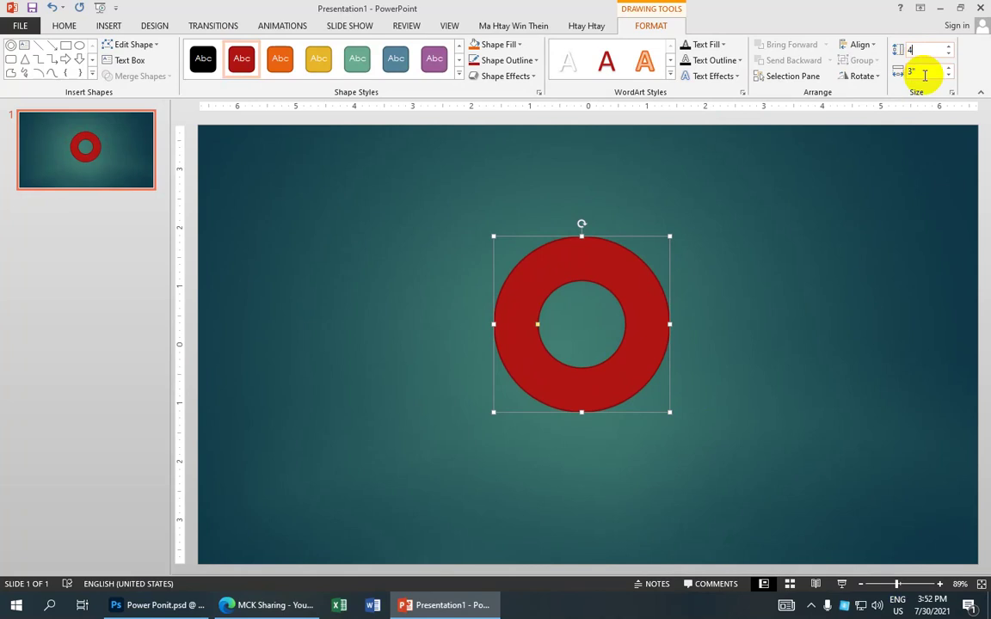
left_click(912, 70)
type("4")
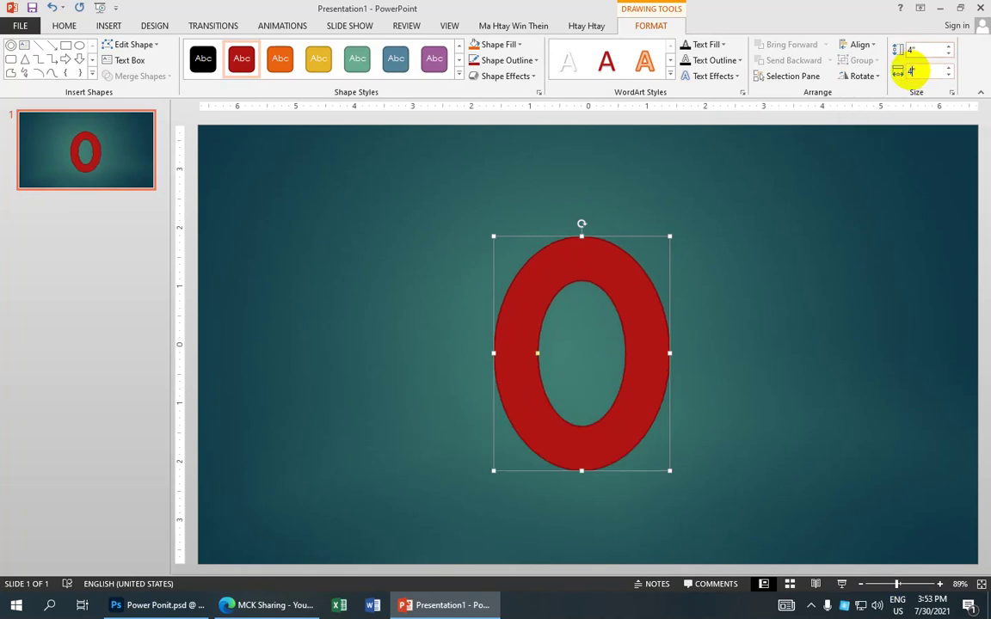
key("Return")
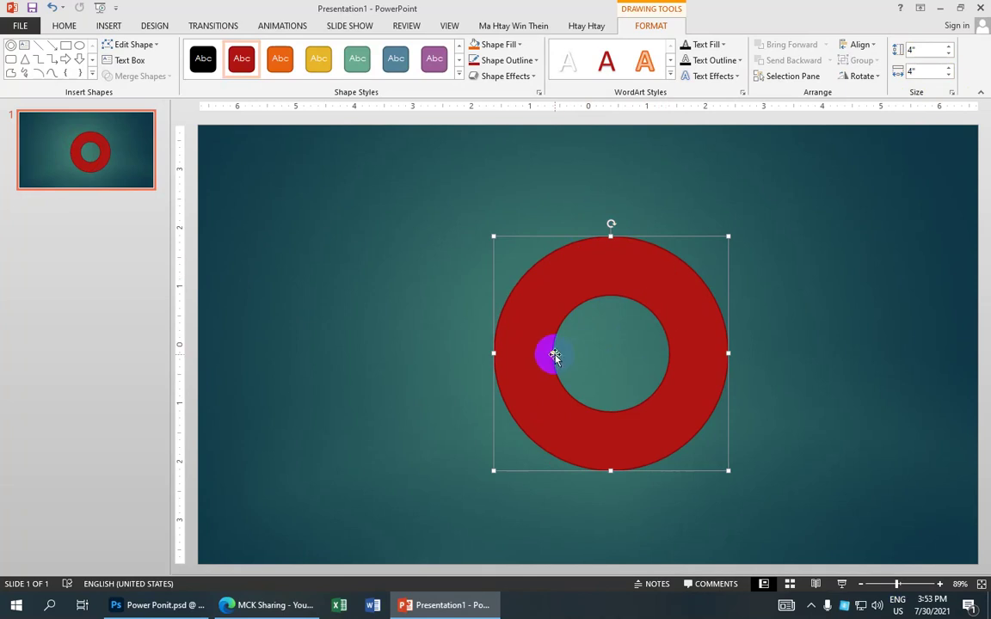
Enlarge the donut's hole to thin the ring and give it a bevel preset effect.
left_click_drag(553, 354, 533, 365)
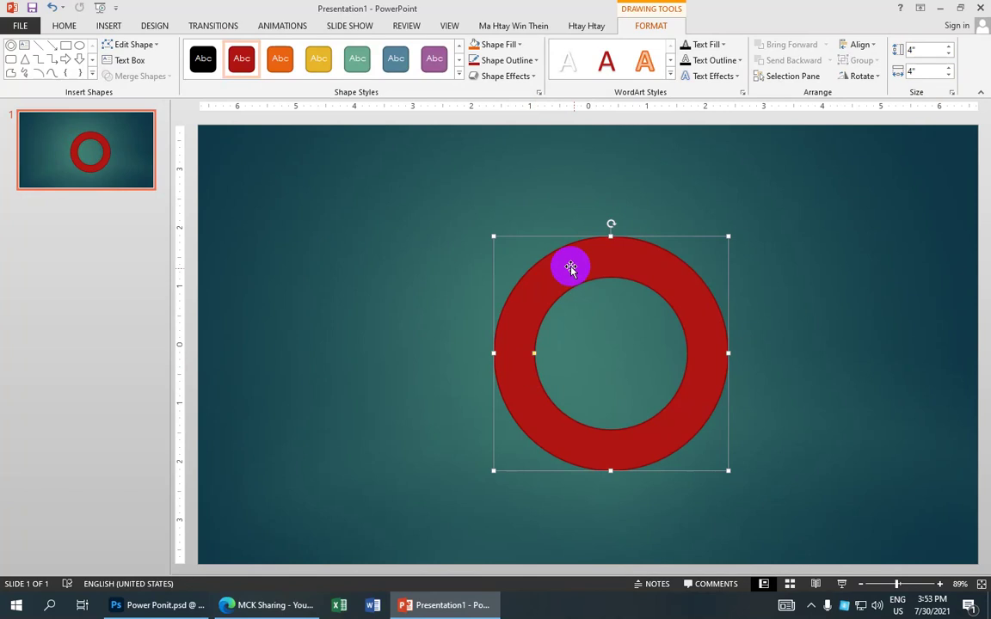
left_click(526, 78)
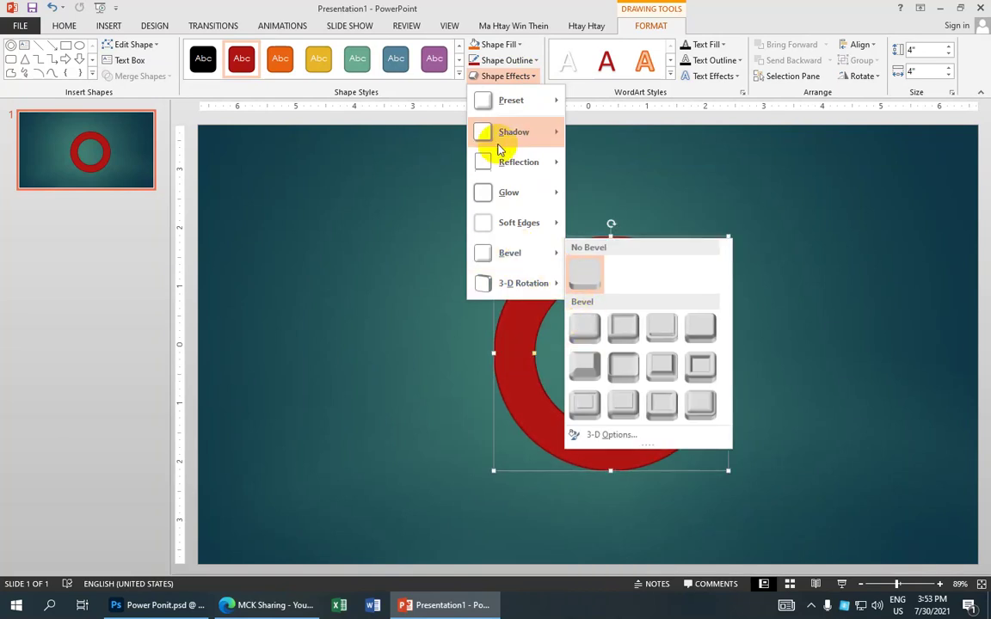
mouse_move(511, 101)
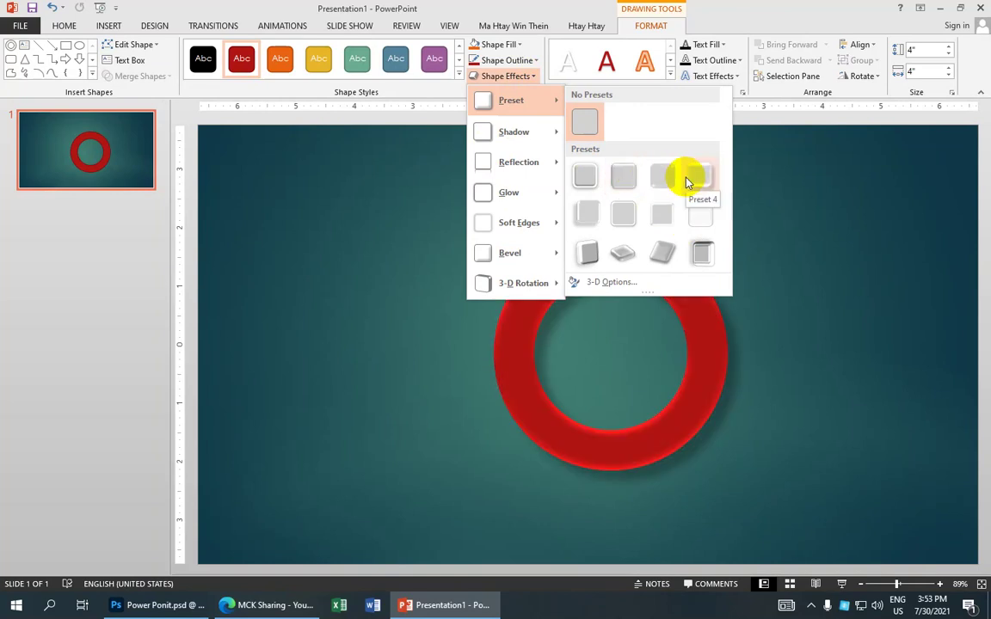
left_click(619, 187)
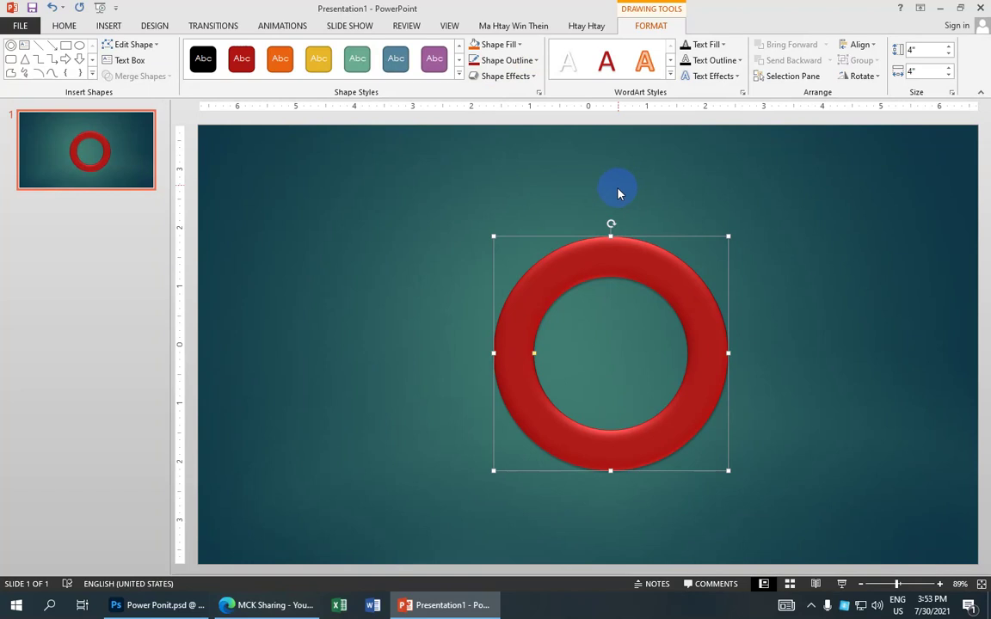
Give the ring a dark 2¼ pt outline and nudge it slightly left and down.
left_click(534, 61)
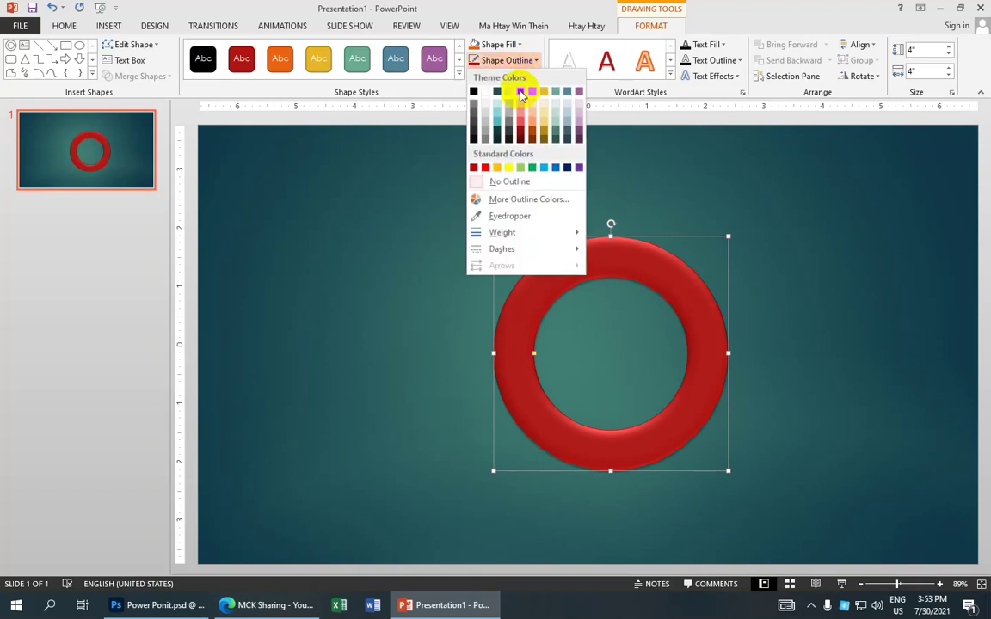
left_click(475, 139)
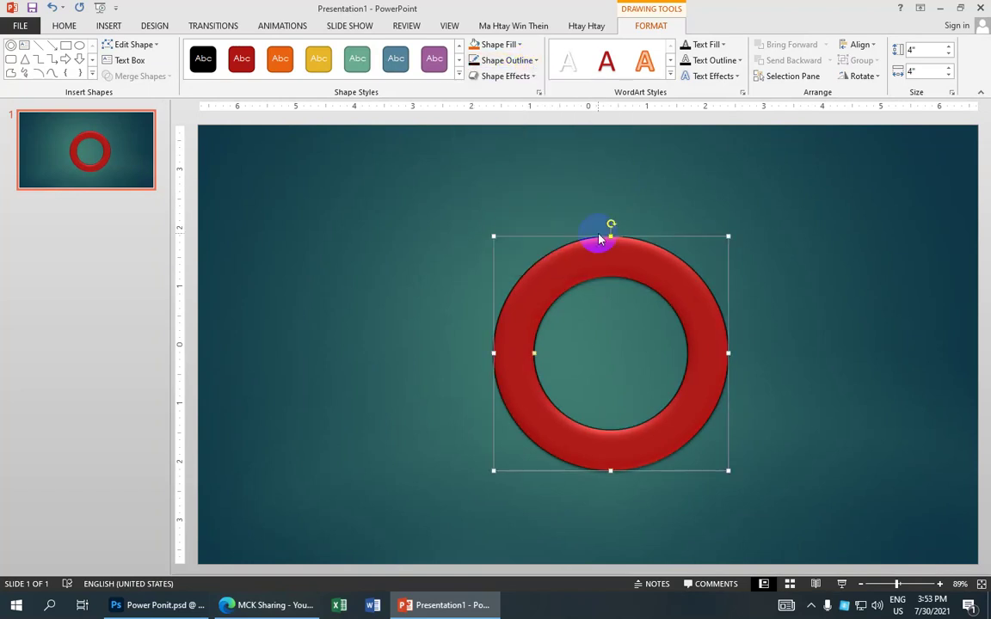
left_click(536, 62)
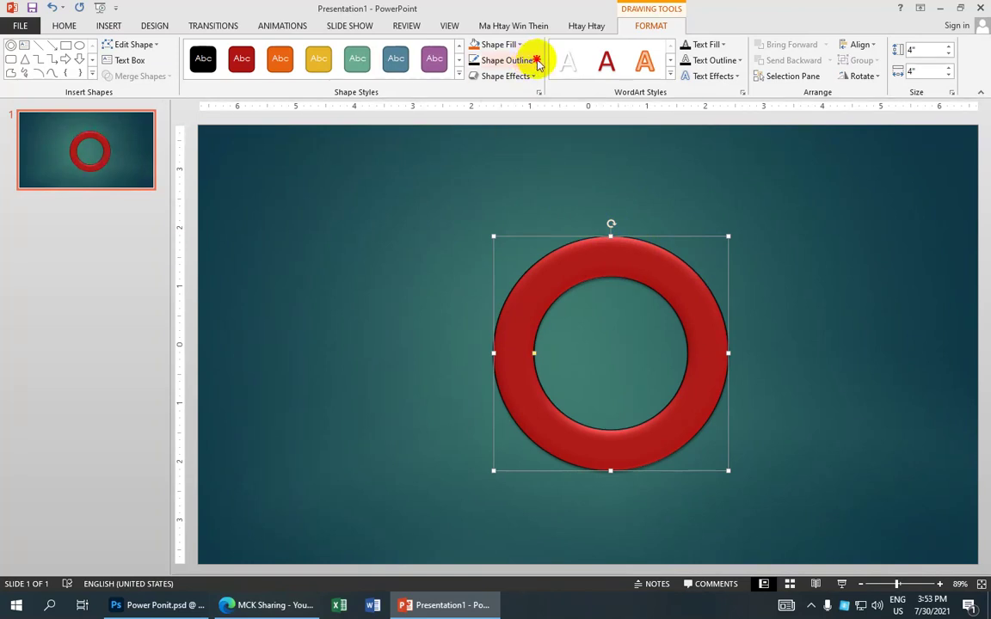
left_click(521, 232)
mouse_move(508, 232)
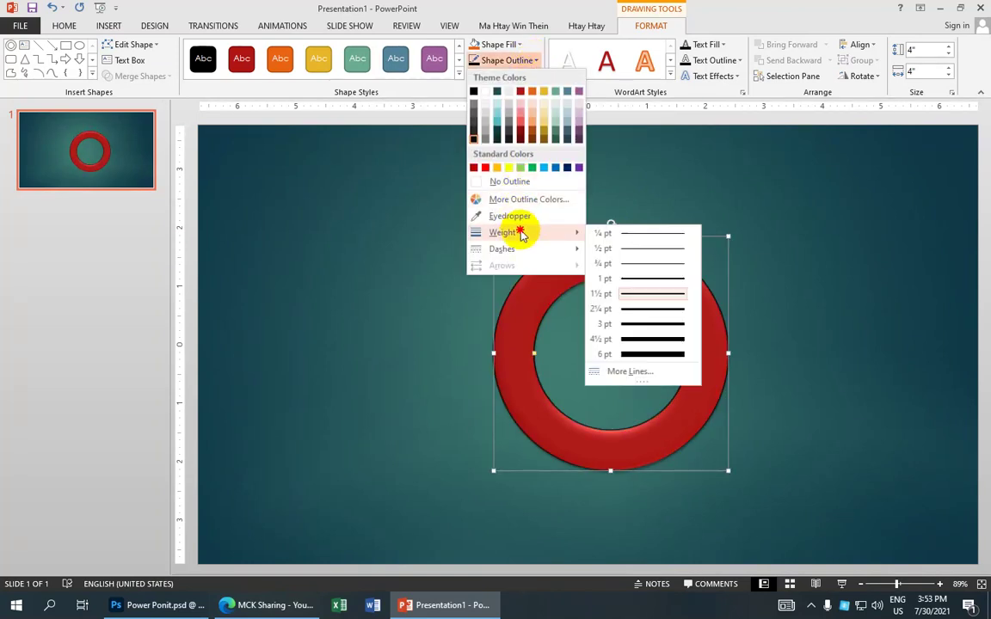
left_click(627, 312)
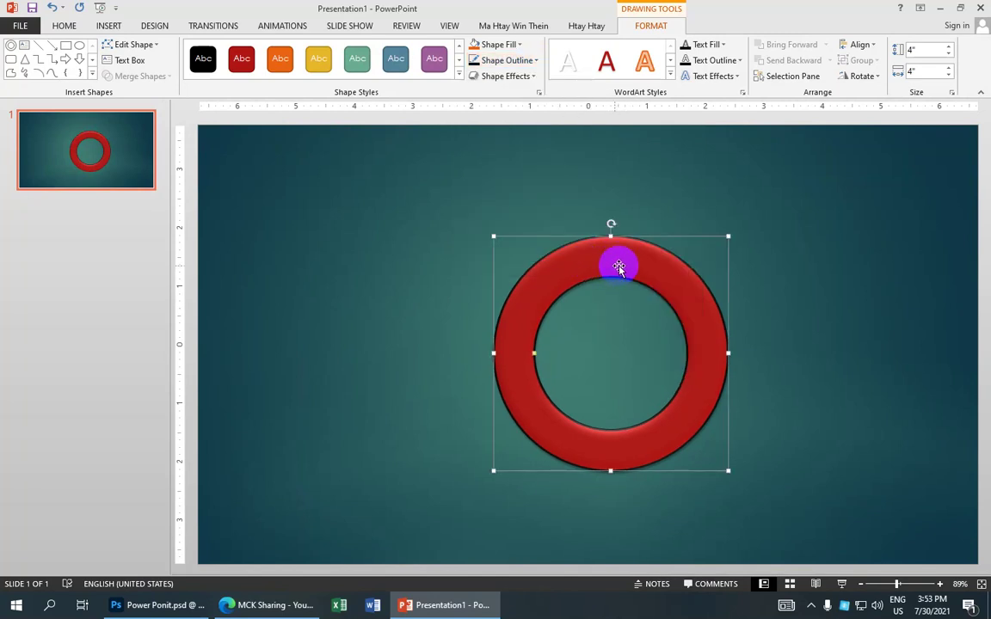
mouse_move(613, 264)
left_mouse_down()
mouse_move(605, 271)
mouse_move(613, 271)
left_mouse_up()
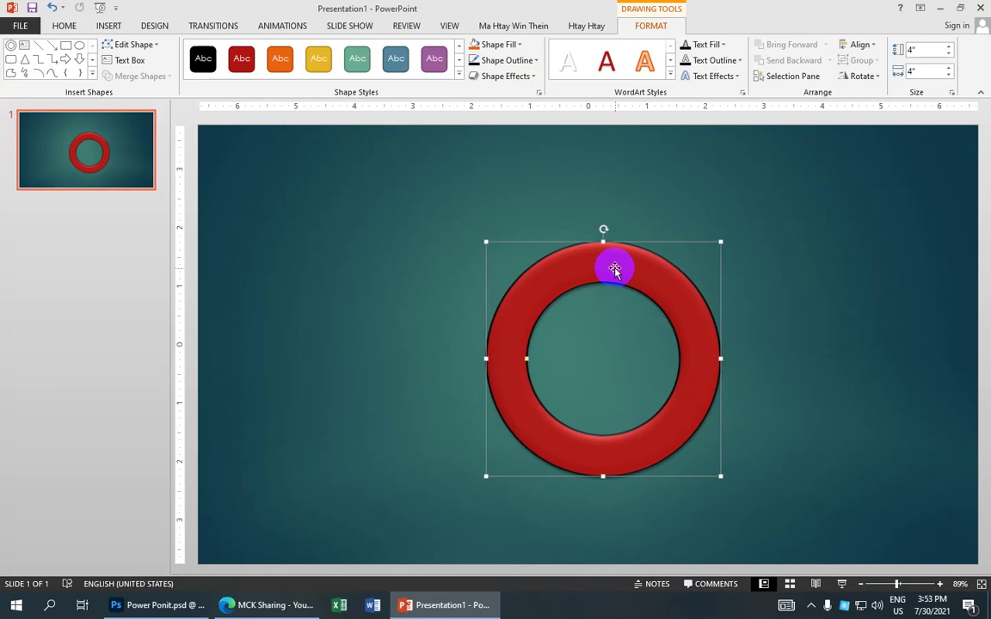
Draw a rectangle inside the ring, size it 2" tall by 0.5" wide, and centre it.
left_click(68, 48)
mouse_move(359, 227)
left_mouse_down()
mouse_move(397, 304)
mouse_move(390, 329)
mouse_move(596, 385)
left_mouse_up()
type("2")
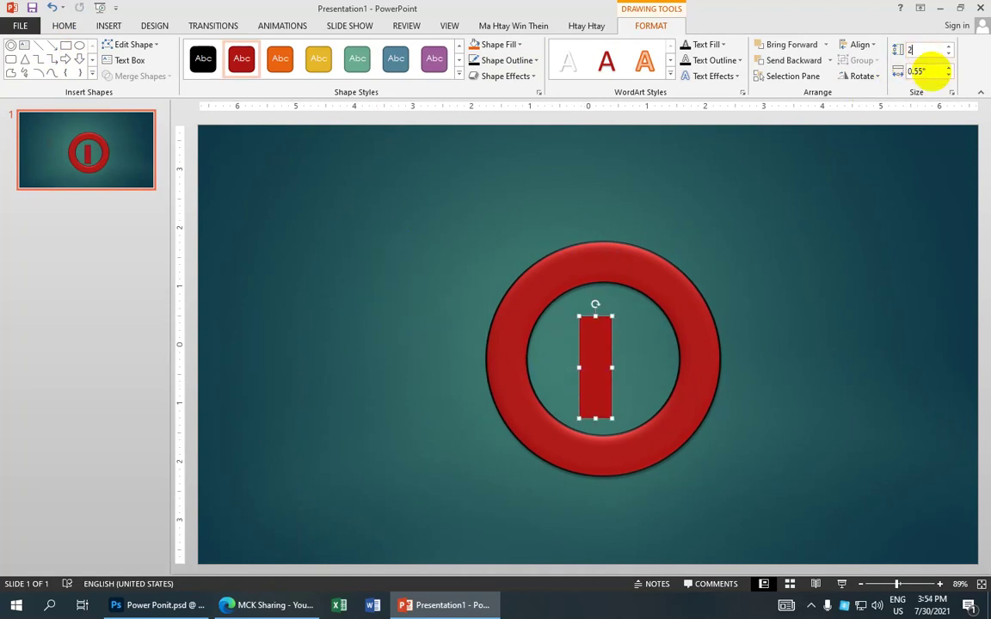
left_click(934, 71)
type("1")
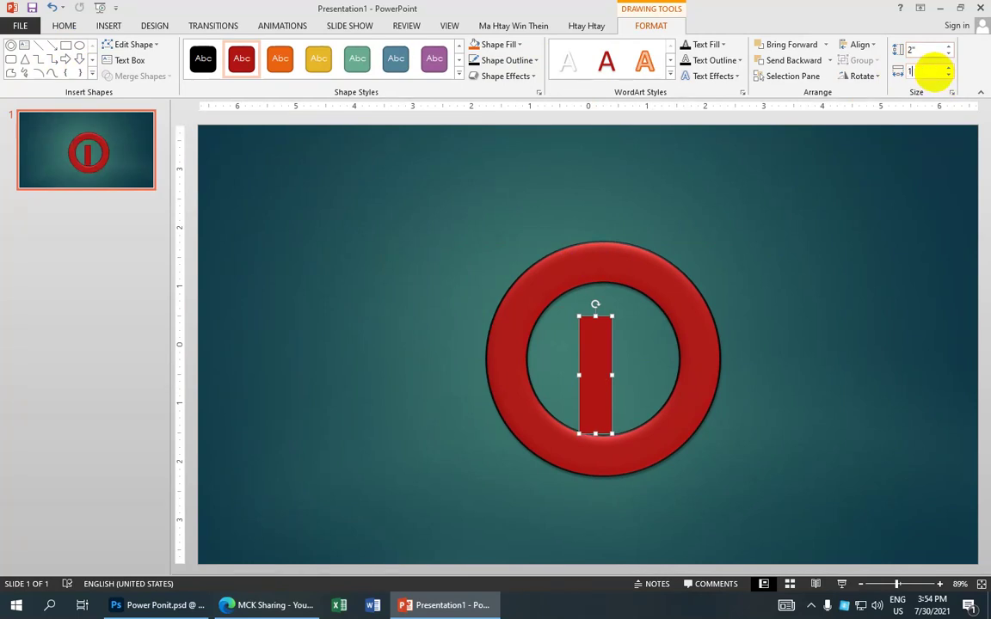
key("Return")
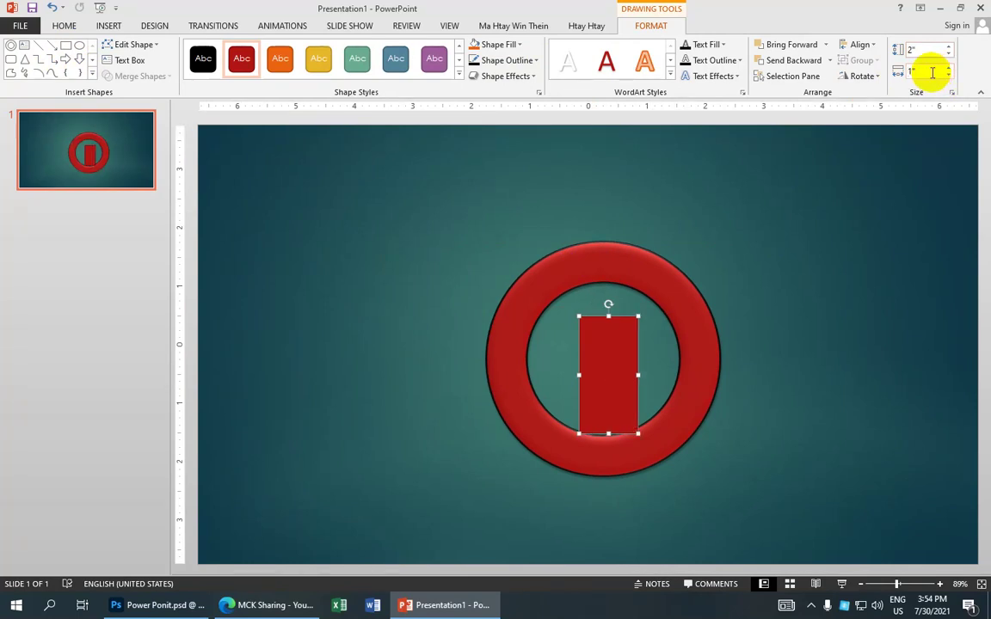
left_click(914, 71)
type(".5")
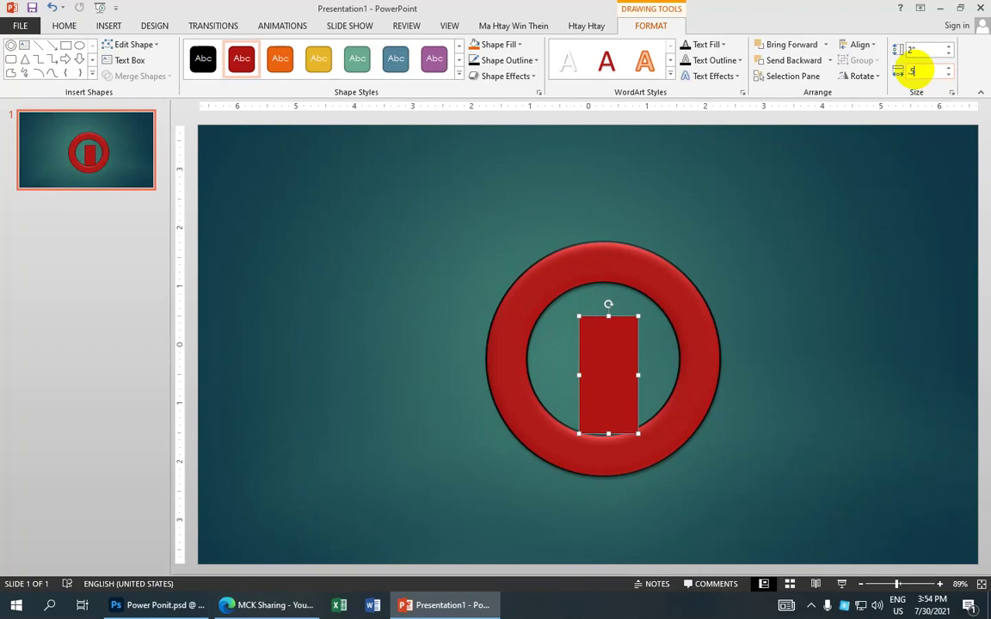
key("Return")
left_click(594, 389)
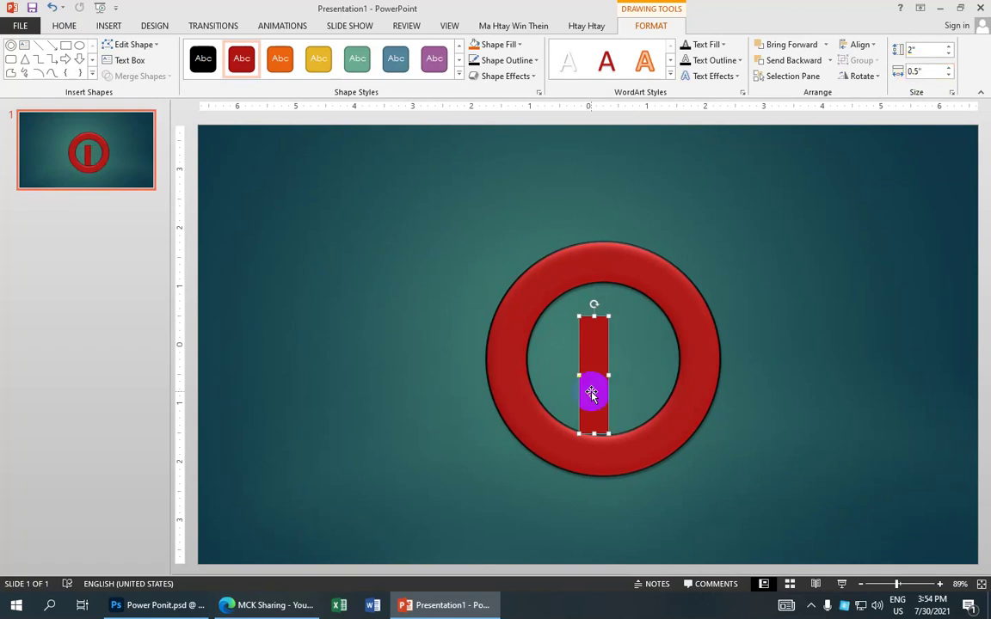
left_click_drag(600, 385, 600, 368)
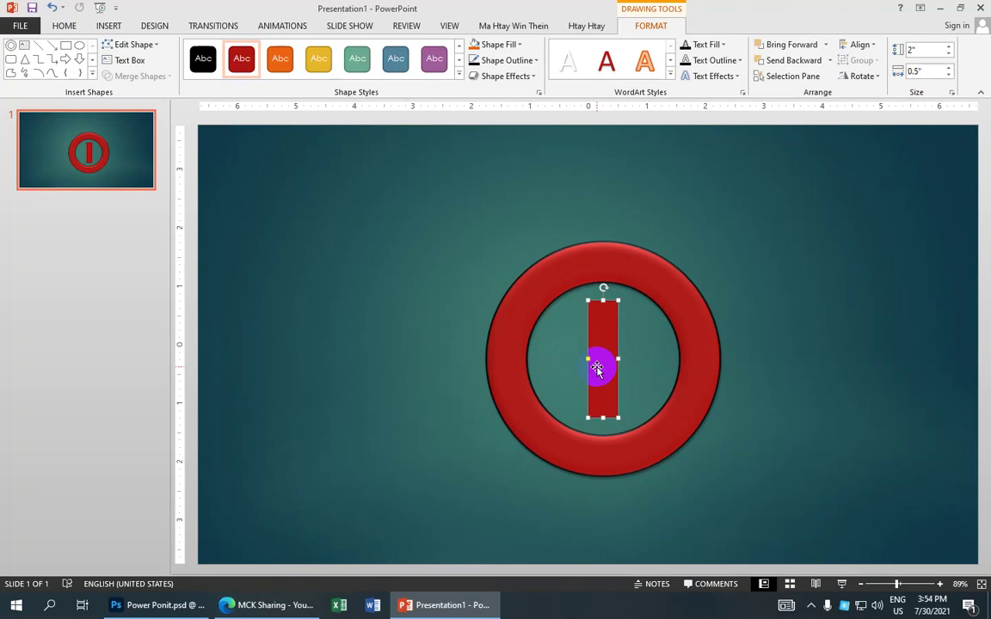
Remove the bar's outline and apply a 3-D preset shape effect.
left_click(512, 60)
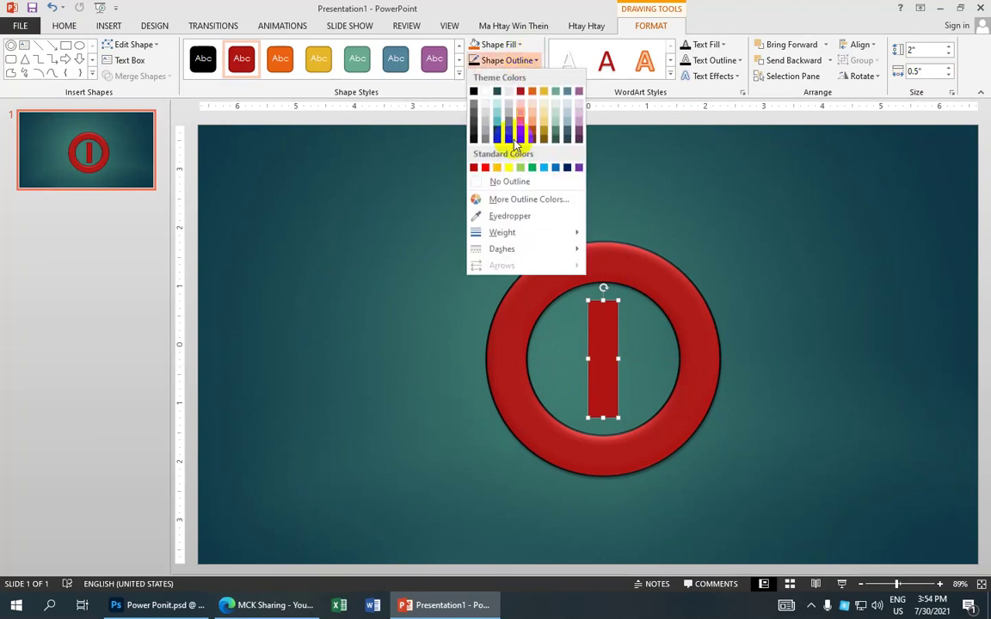
left_click(510, 179)
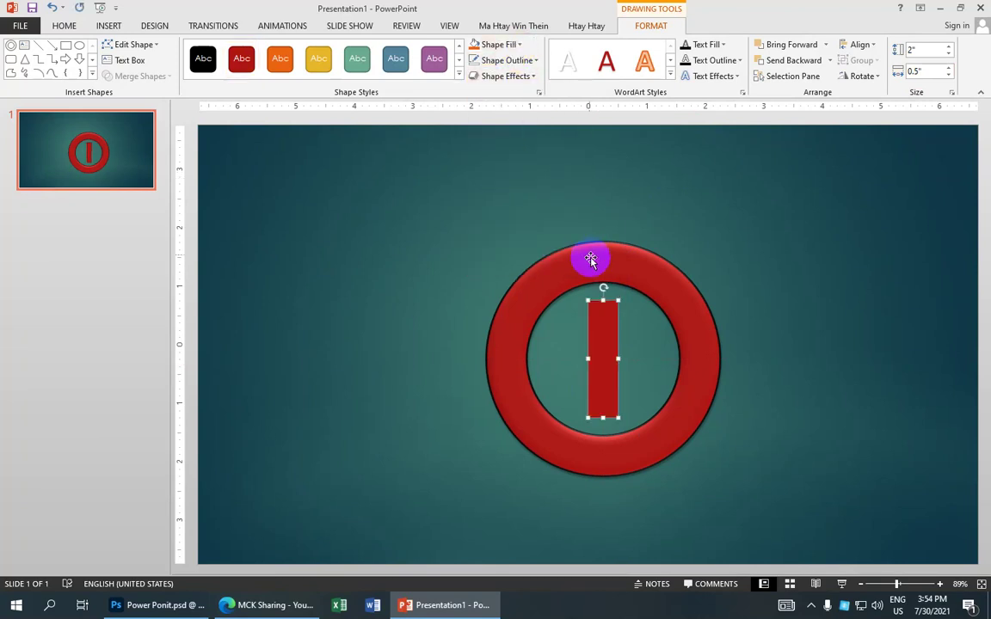
left_click(607, 335)
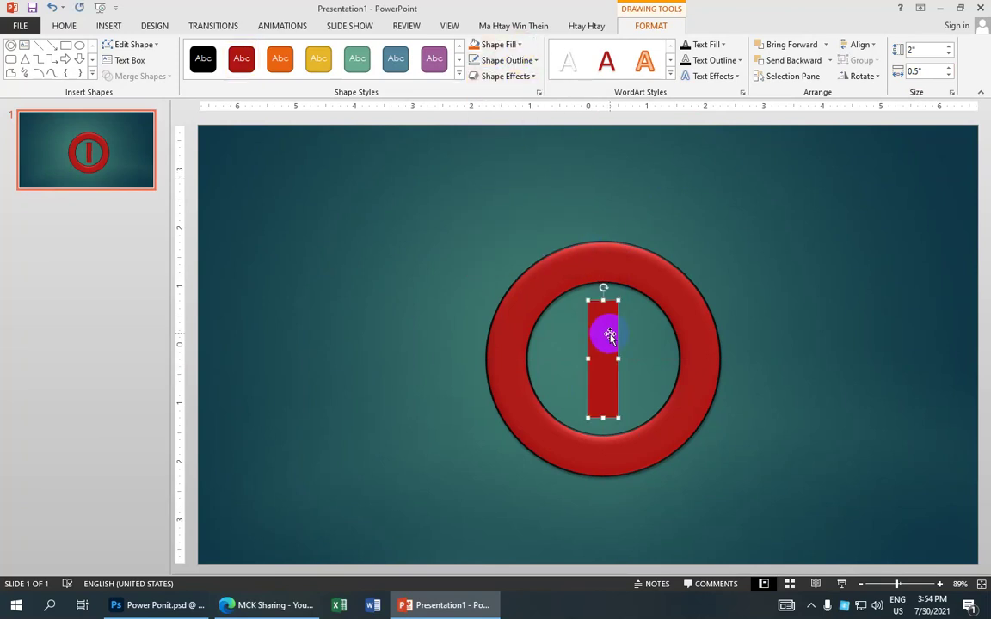
left_click(531, 78)
mouse_move(511, 101)
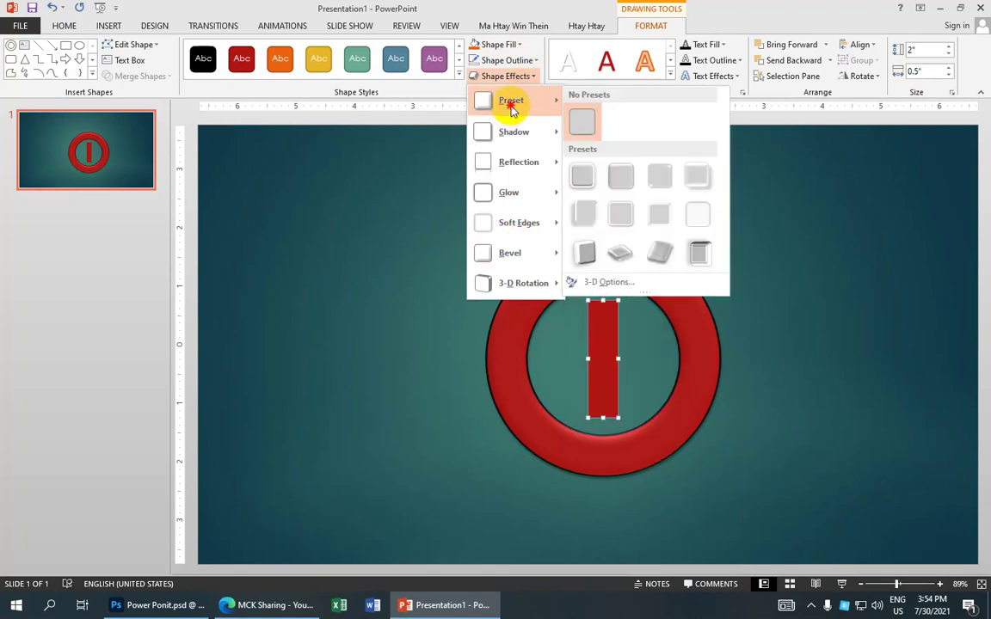
left_click(686, 186)
left_click(597, 346)
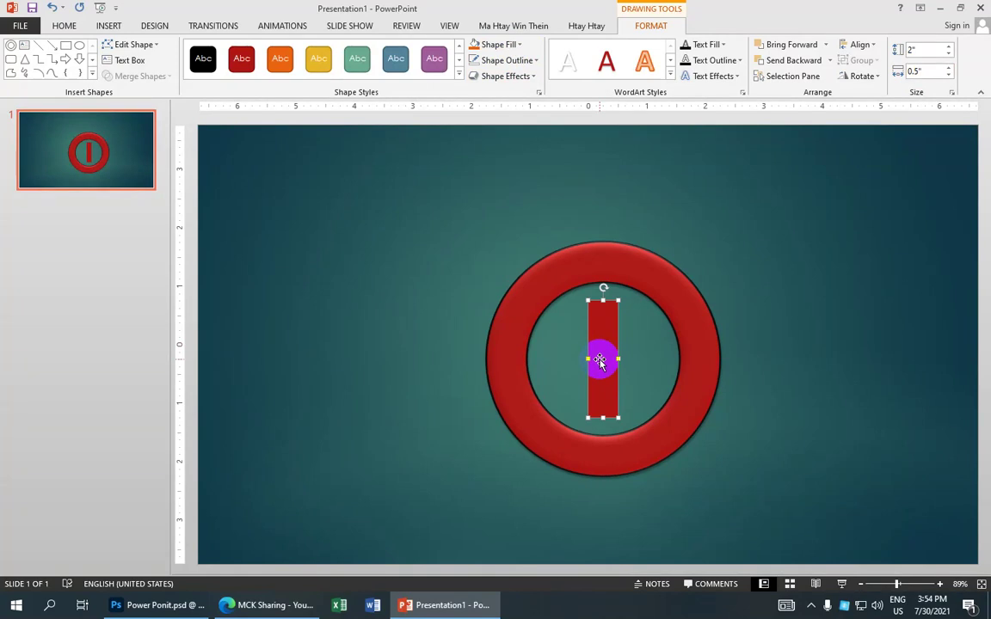
Duplicate the bar, rotate the copy 90°, and nudge it into a centred cross.
key("ctrl+v")
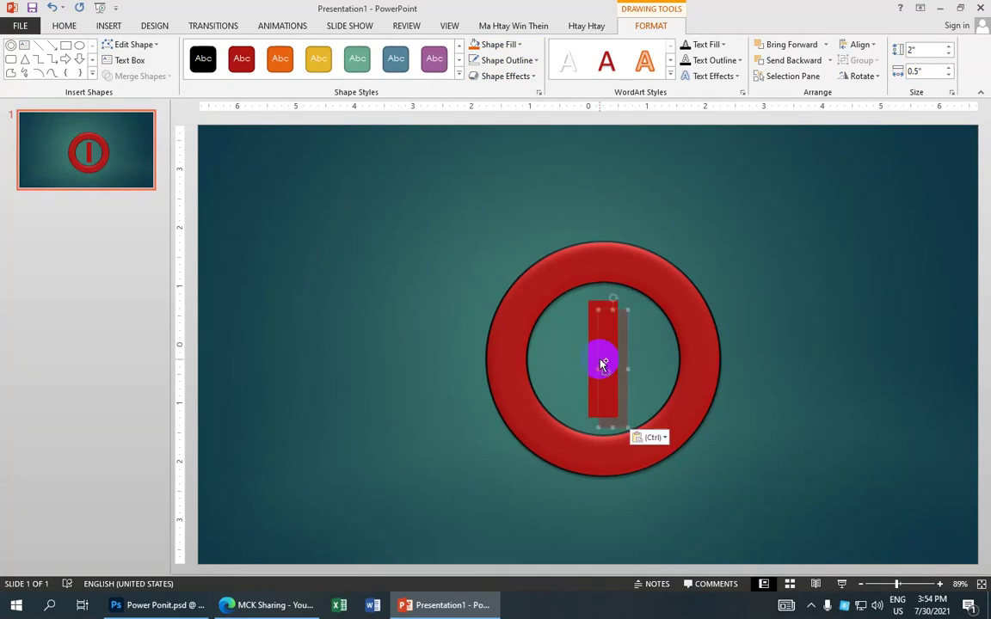
left_click(860, 75)
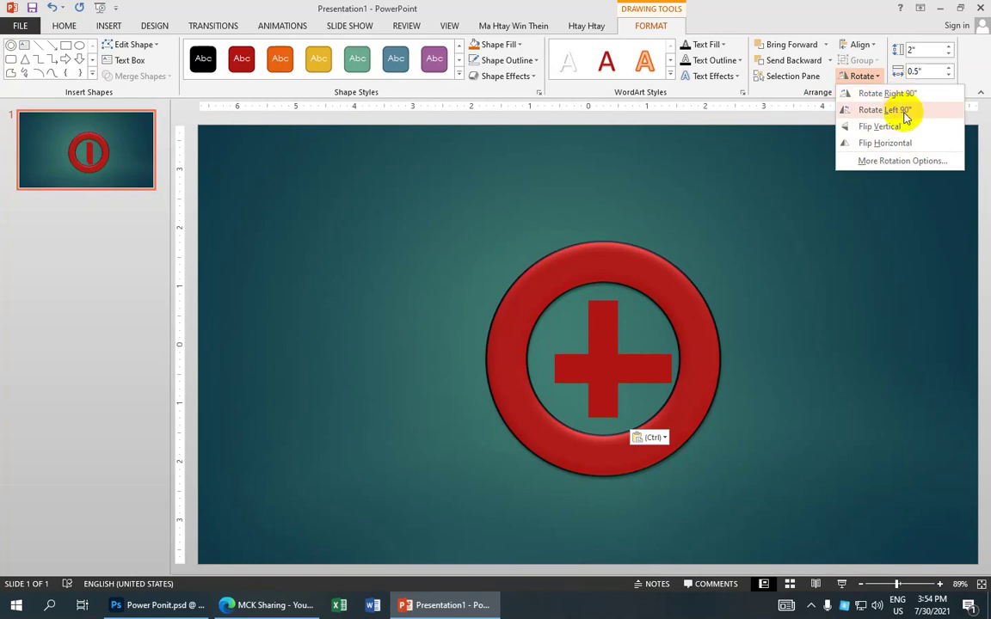
left_click(903, 111)
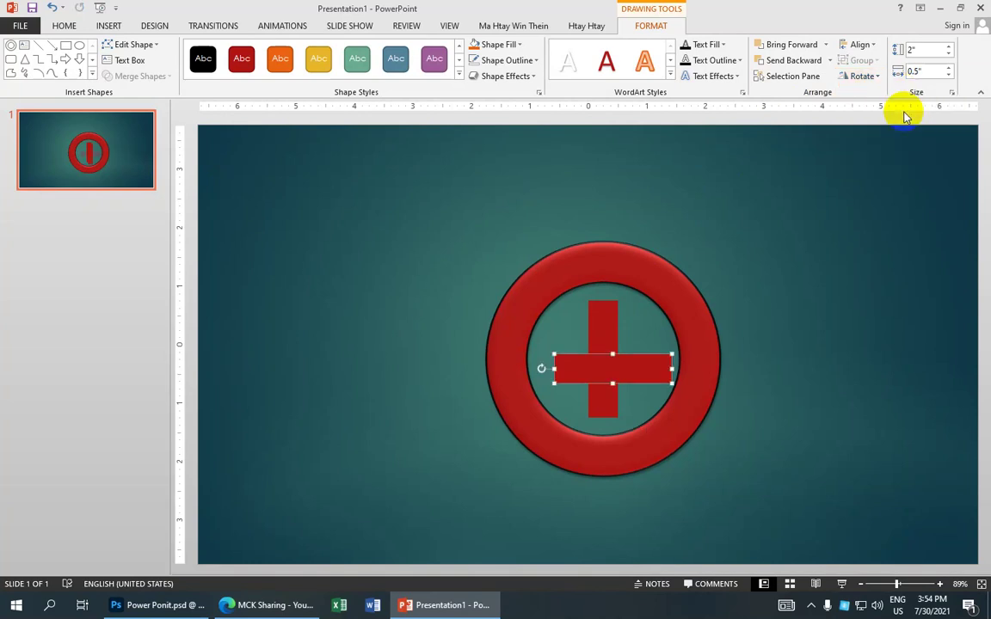
key("ctrl+Left")
key("ctrl+Left")
key("ctrl+Left")
key("ctrl+Left")
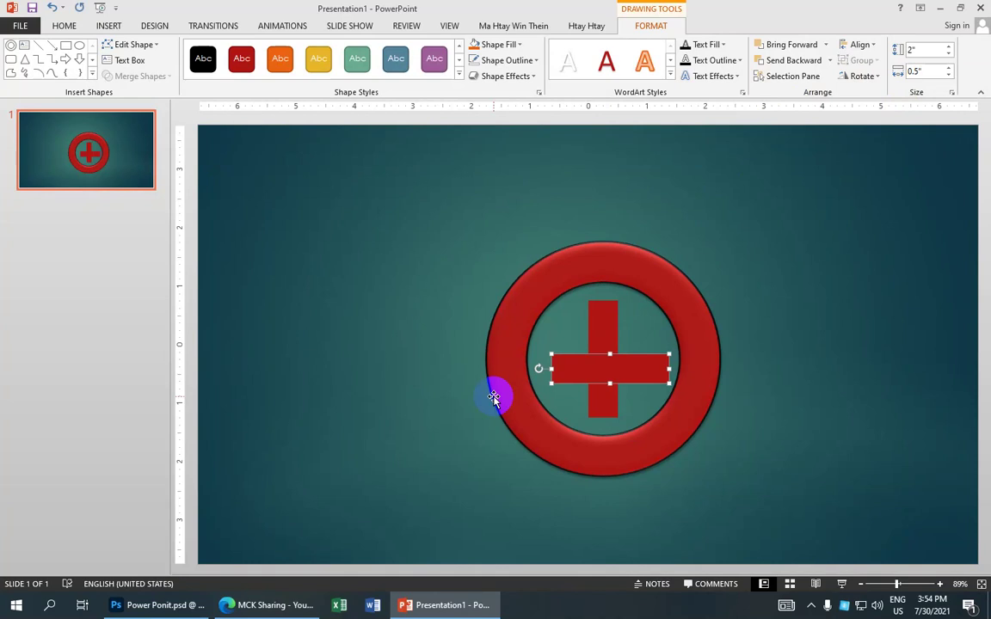
key("ctrl+Left")
key("ctrl+Left")
key("ctrl+Left")
key("ctrl+Left")
key("ctrl+Left")
key("ctrl+Left")
key("ctrl+Left")
key("ctrl+Left")
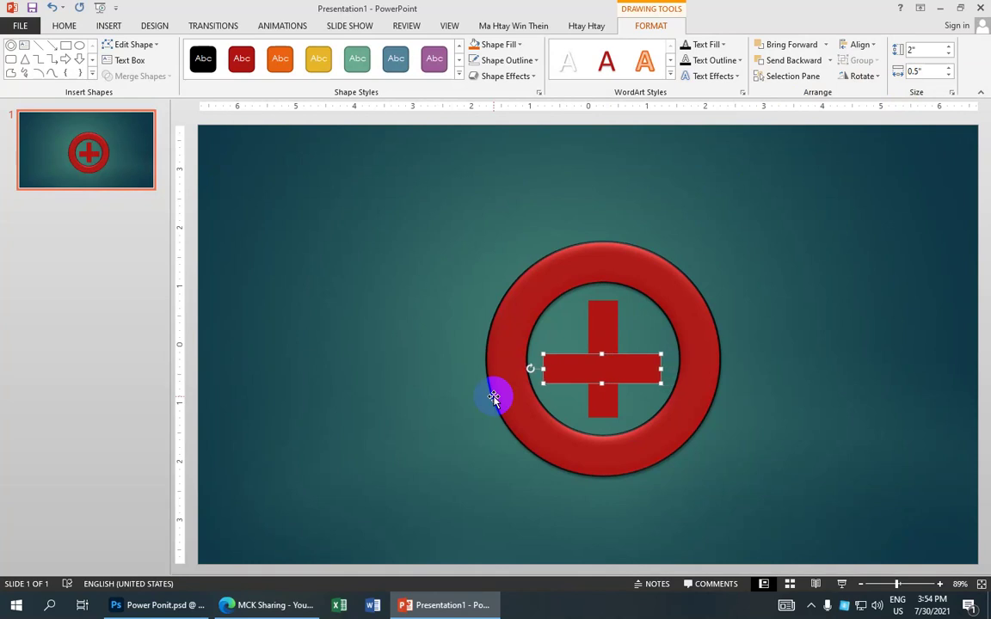
key("ctrl+Up")
key("ctrl+Up")
key("ctrl+Up")
key("ctrl+Up")
key("ctrl+Up")
key("ctrl+Up")
key("ctrl+Up")
key("ctrl+Up")
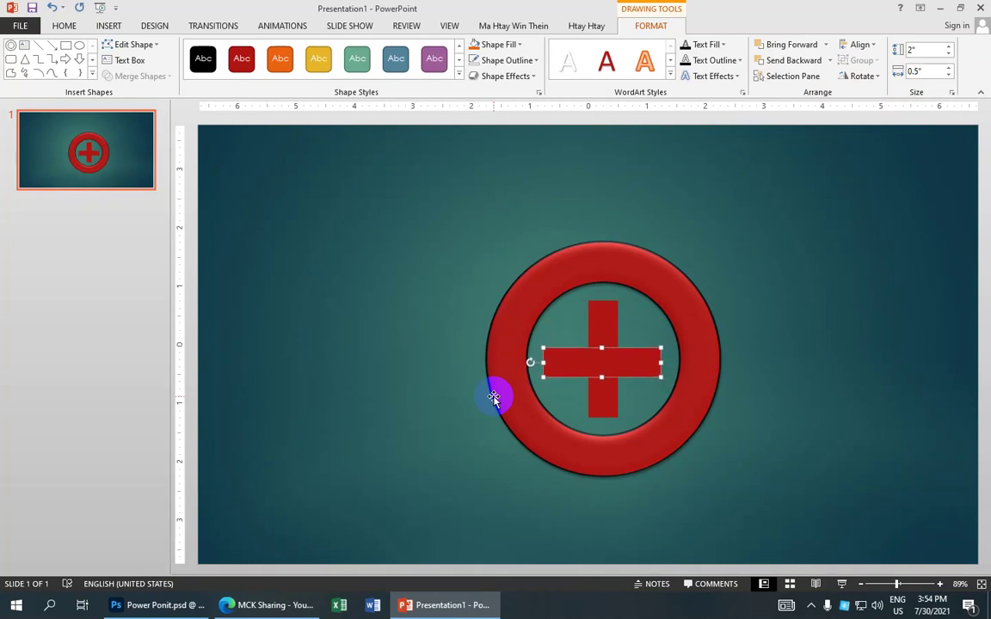
key("ctrl+Down")
key("ctrl+Down")
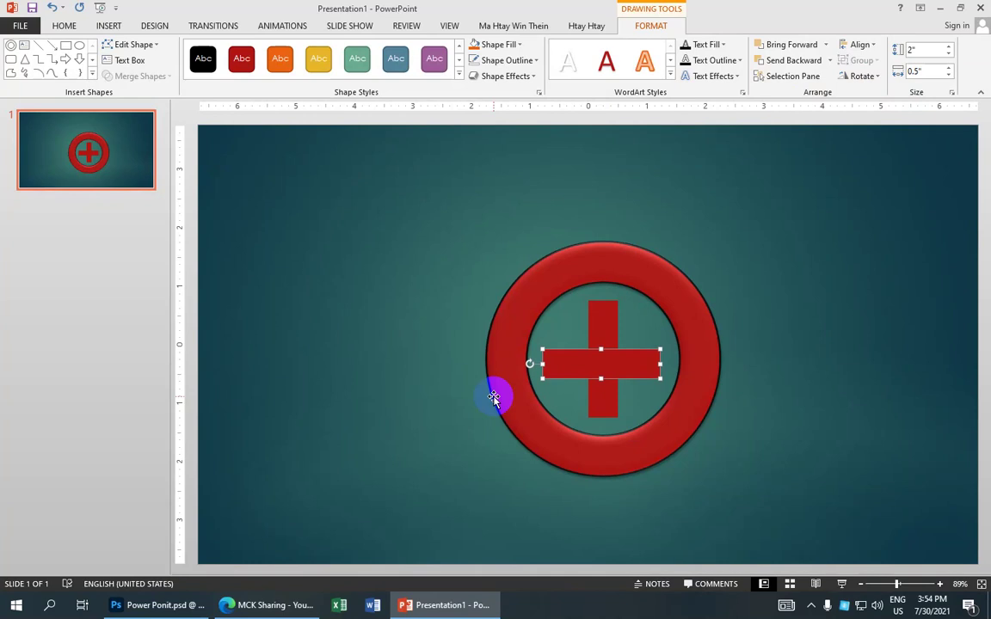
key("ctrl+Right")
key("ctrl+Right")
key("ctrl+Right")
key("ctrl+Right")
key("ctrl+Up")
key("ctrl+Up")
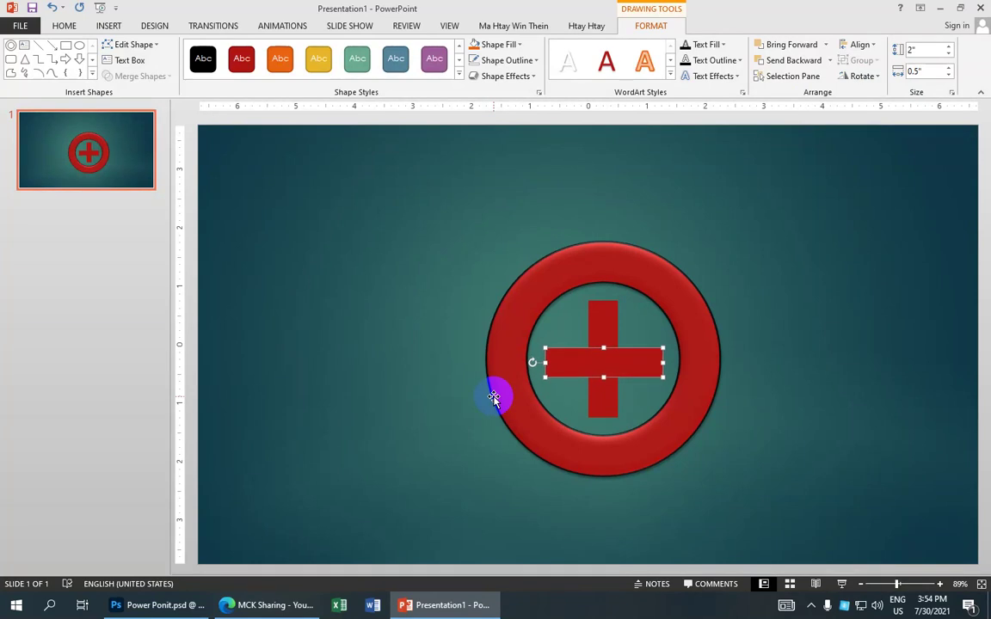
Group the vertical and horizontal bars into one cross and apply an orange glow variation.
left_click(751, 284)
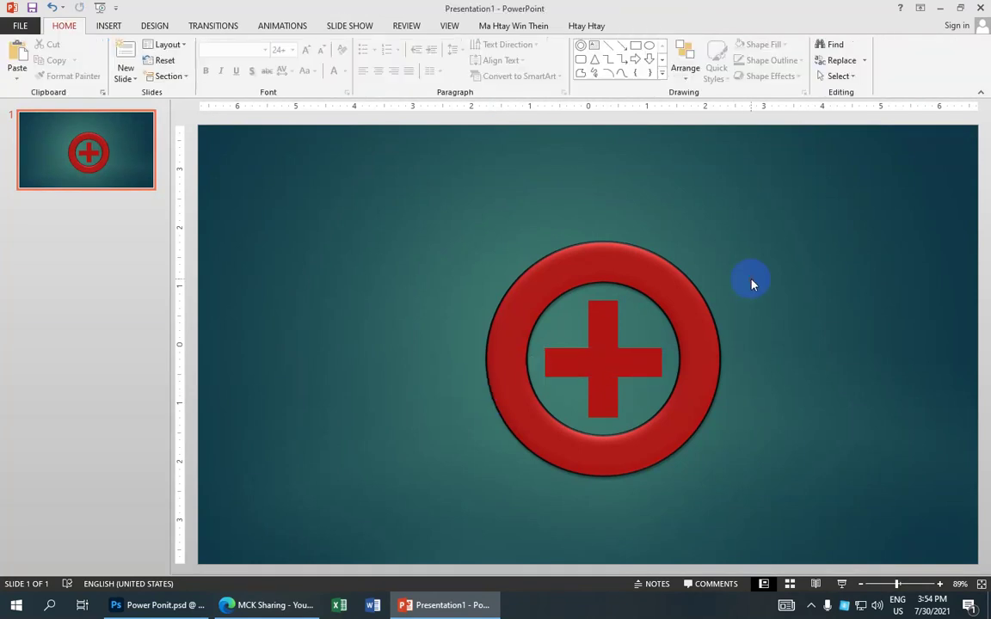
left_click(607, 391)
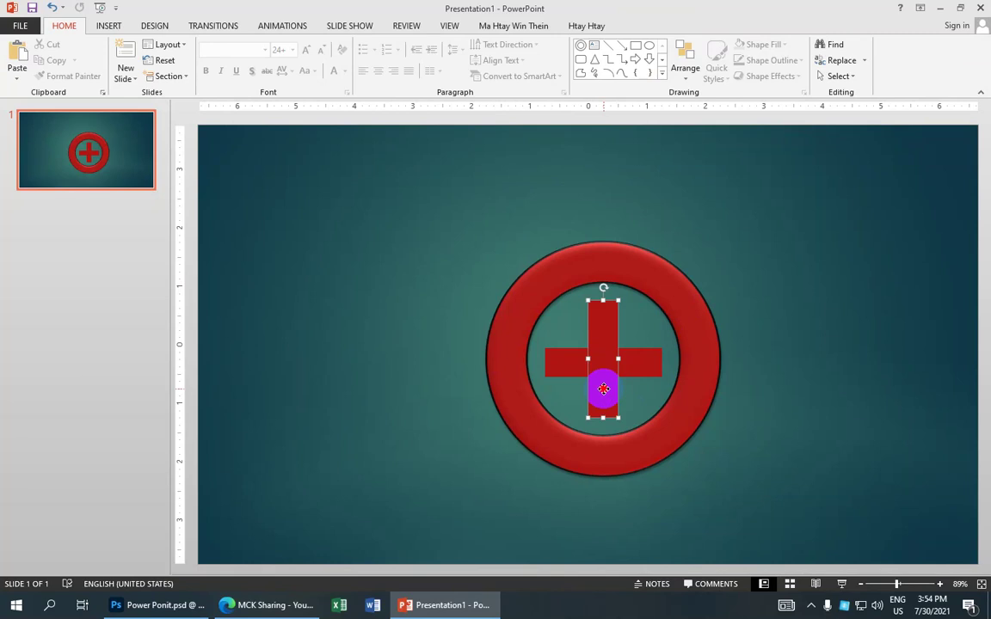
left_click(633, 371, "shift")
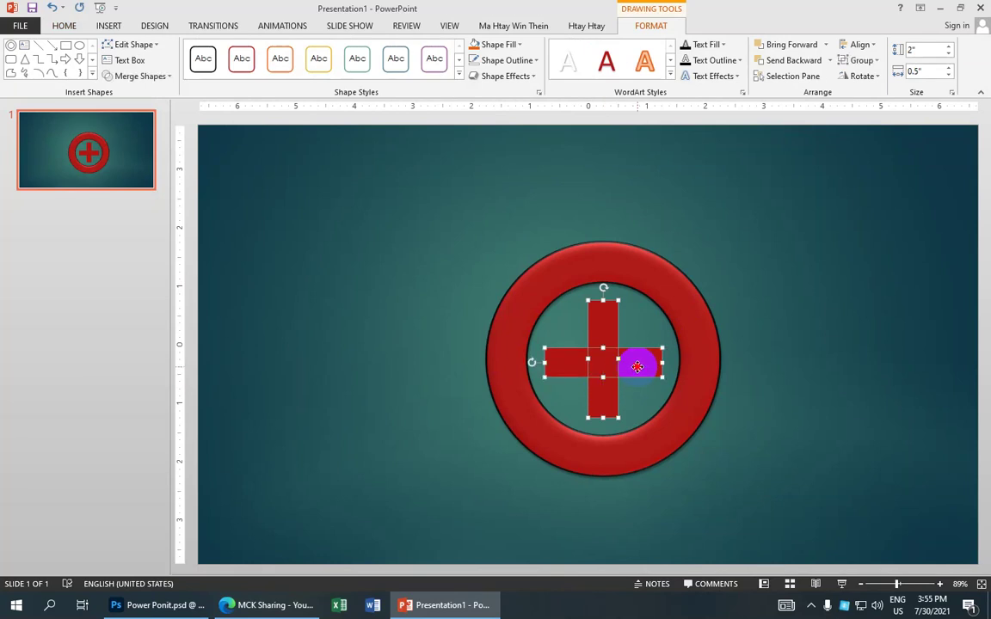
left_click(858, 62)
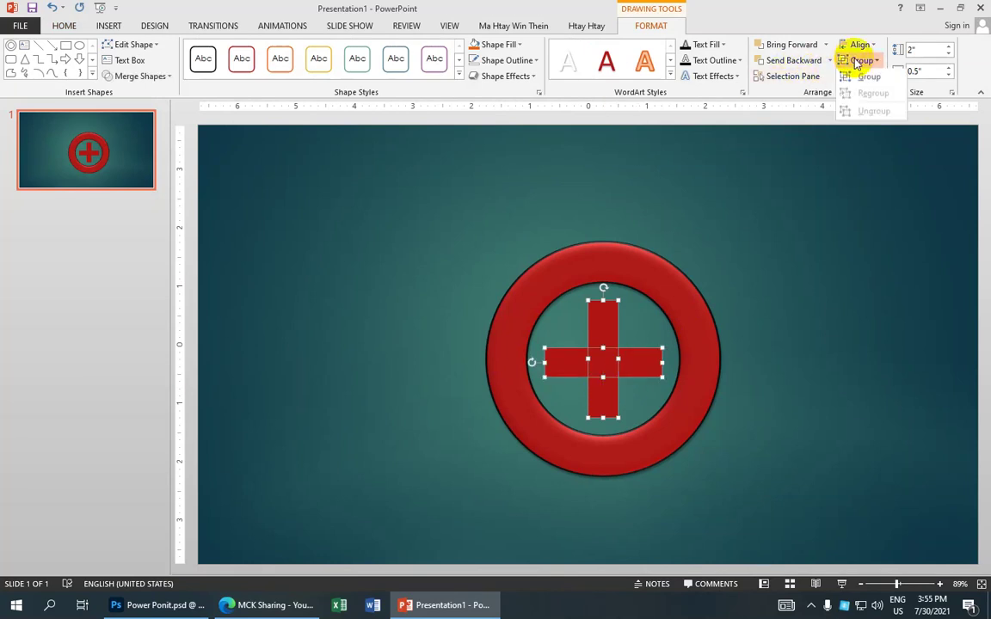
left_click(862, 78)
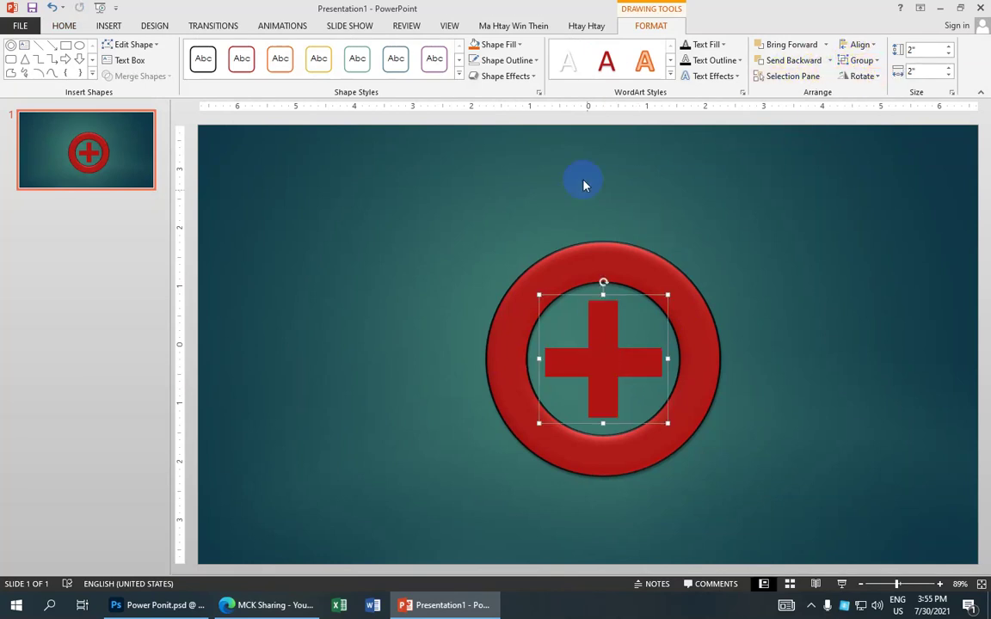
left_click(531, 79)
mouse_move(512, 192)
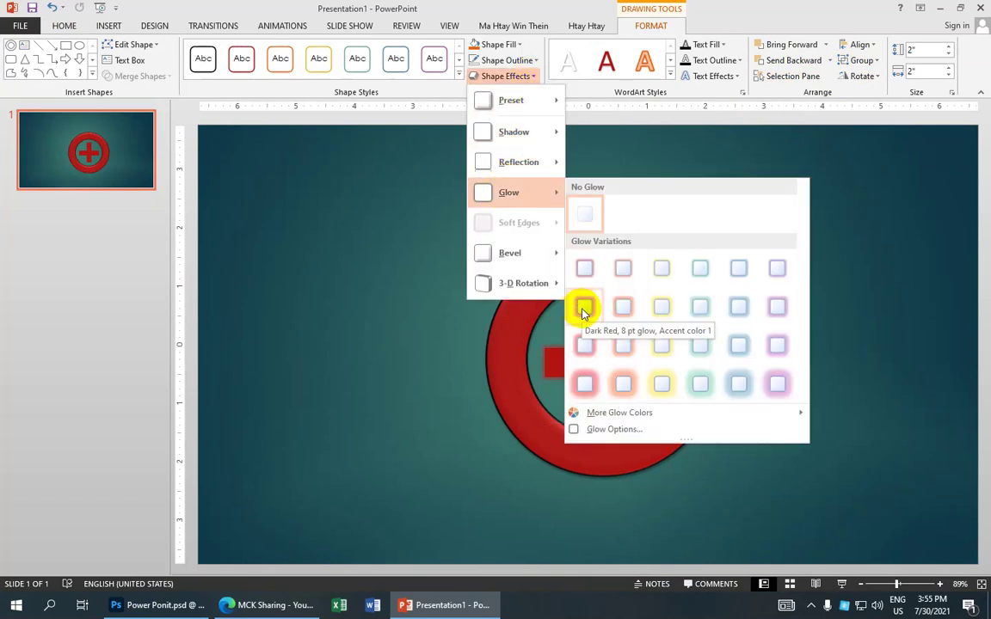
left_click(625, 343)
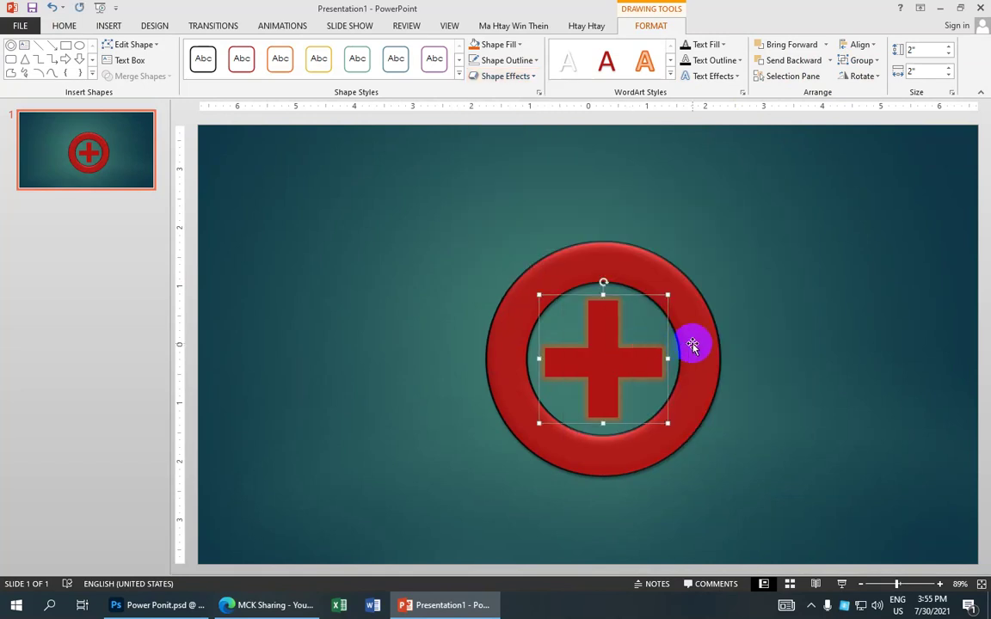
Apply an orange glow to the outer ring, then reset it to No Glow.
left_click(670, 294)
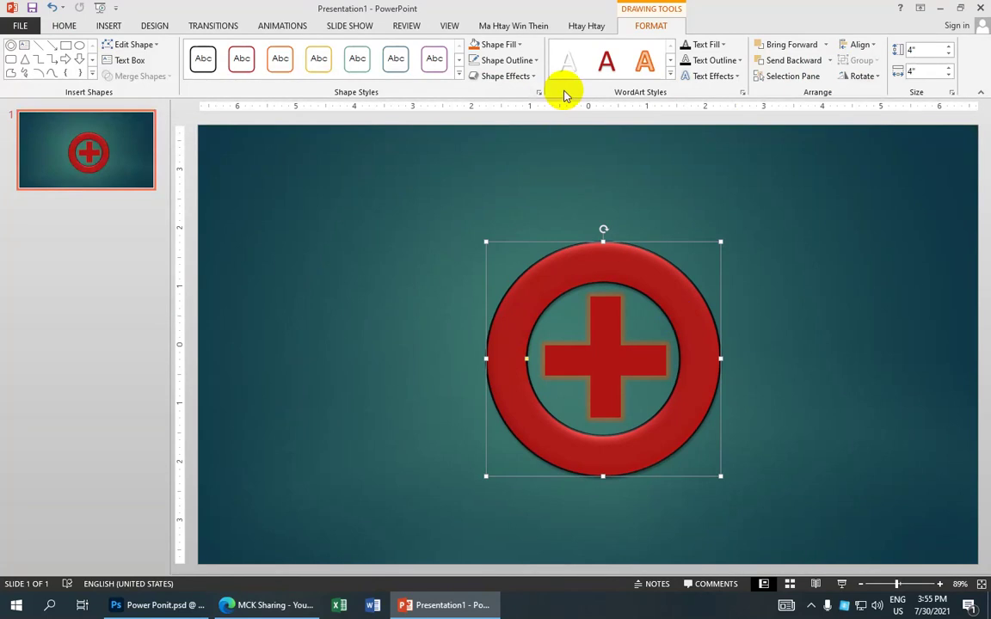
left_click(523, 75)
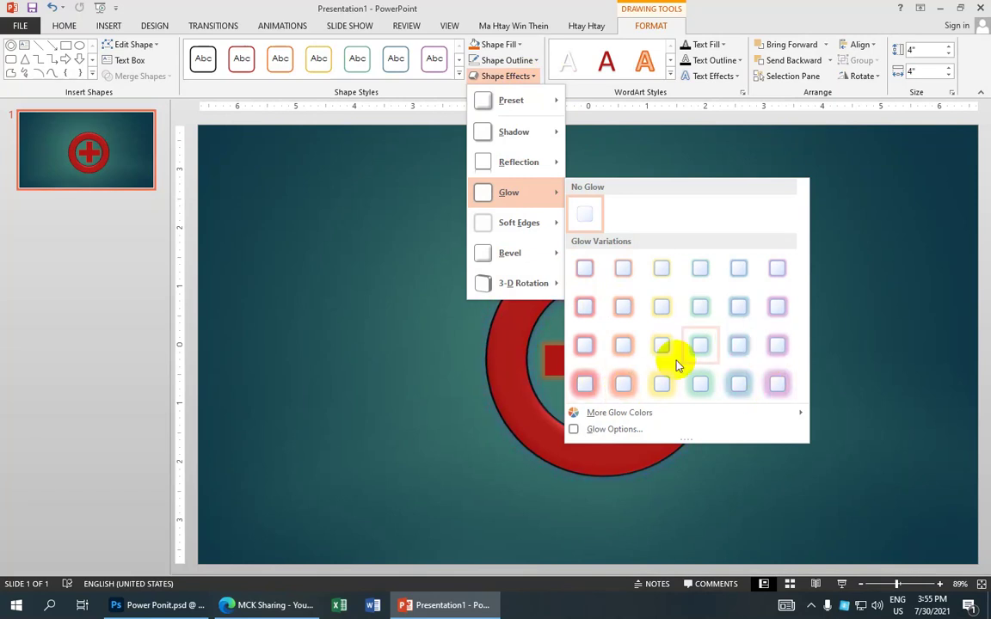
left_click(625, 390)
left_click(757, 325)
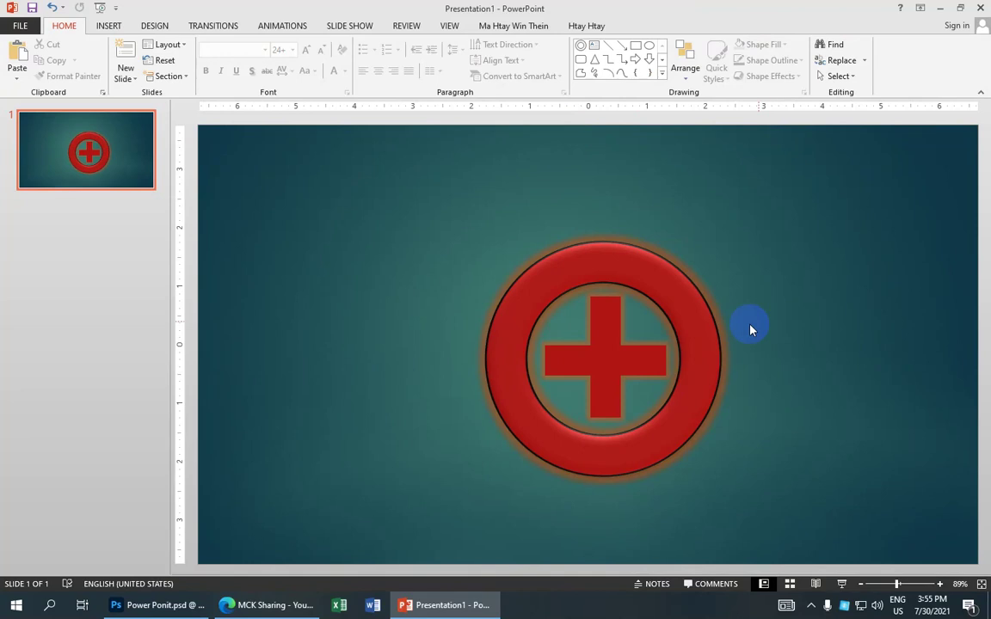
double_click(679, 326)
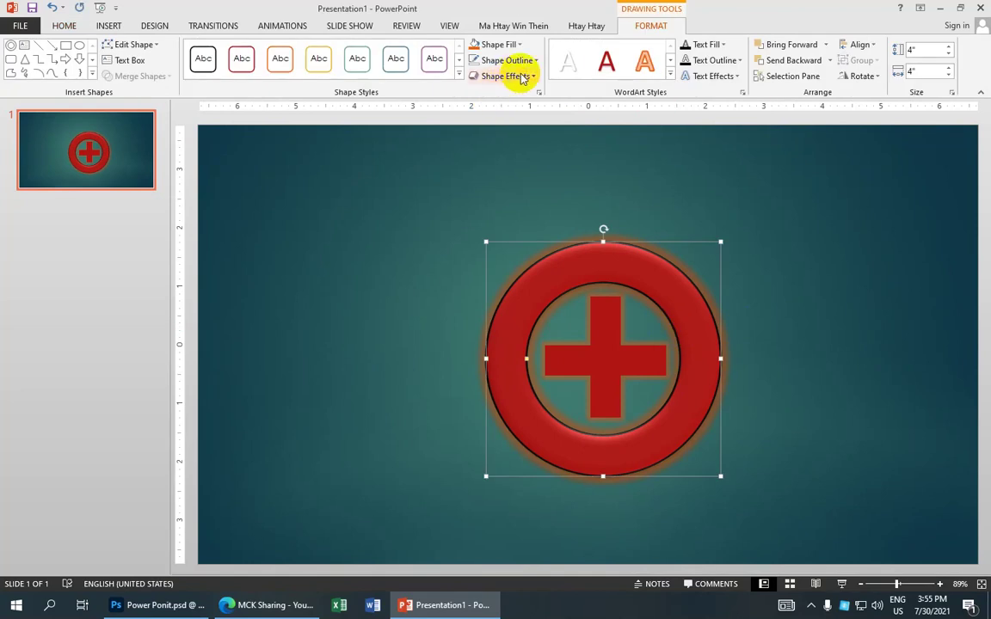
left_click(529, 77)
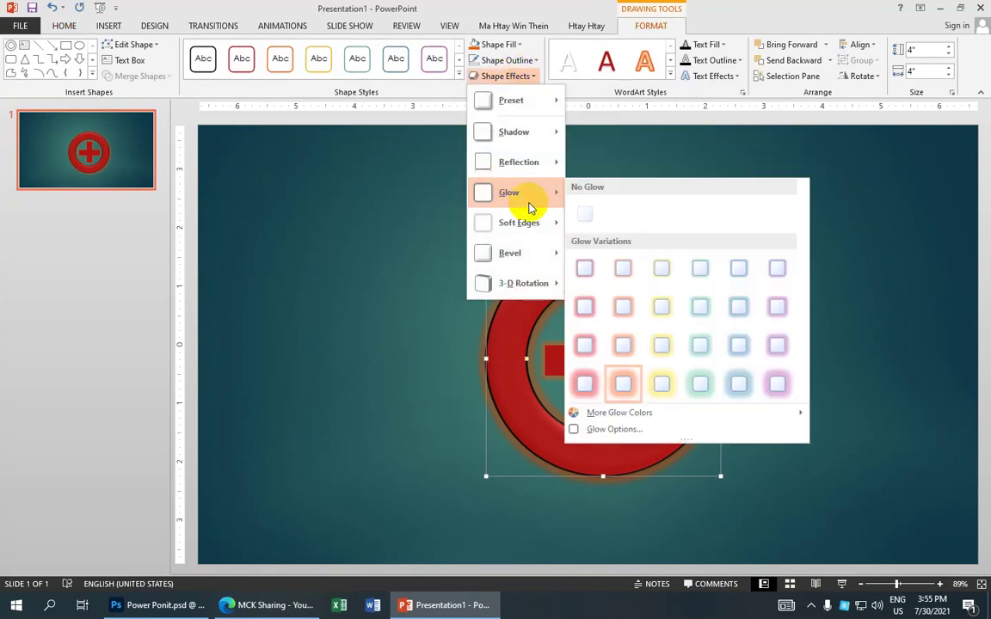
left_click(635, 186)
left_click(635, 185)
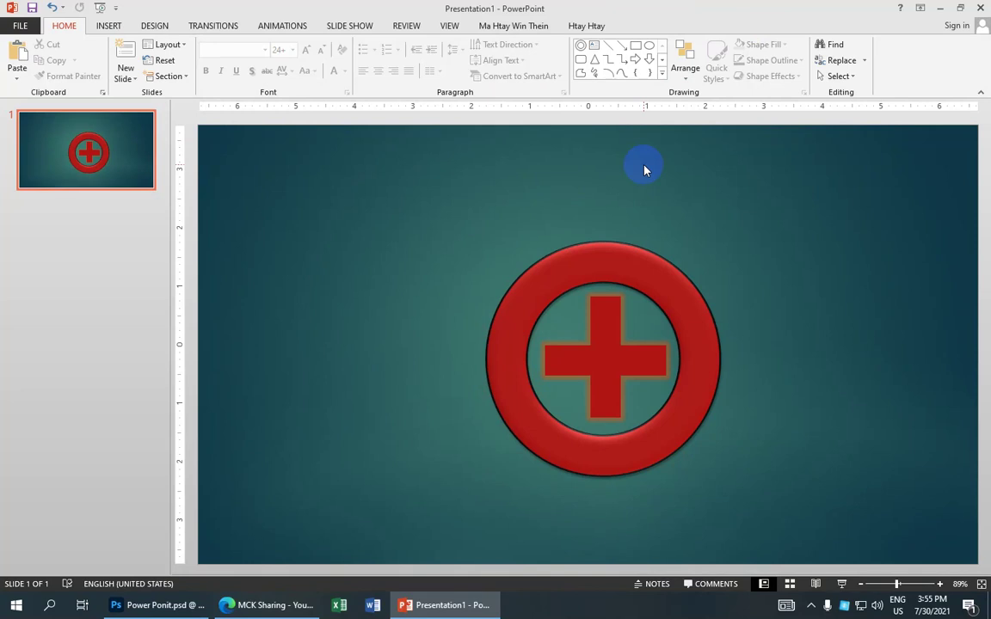
Type 'SARCS' in a new text box above the ring, set to 32 pt and centre-aligned.
left_click(594, 46)
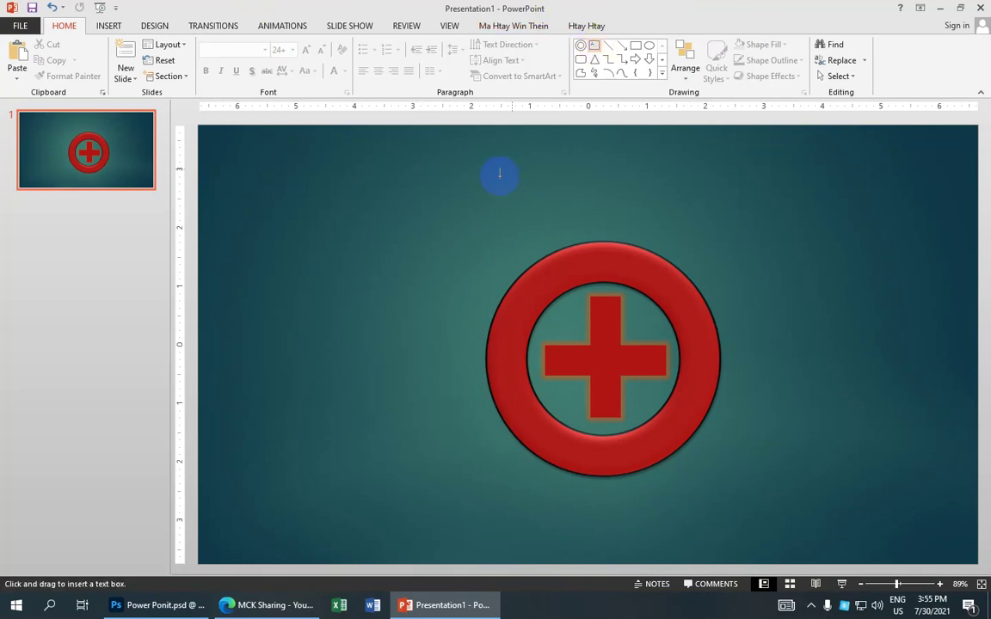
left_click_drag(438, 187, 555, 233)
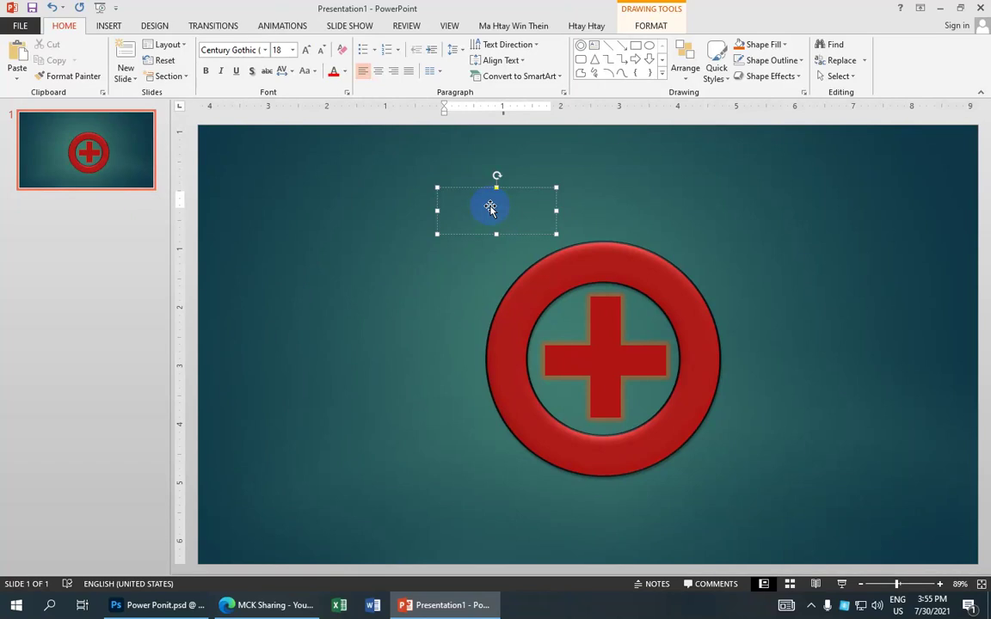
type("S")
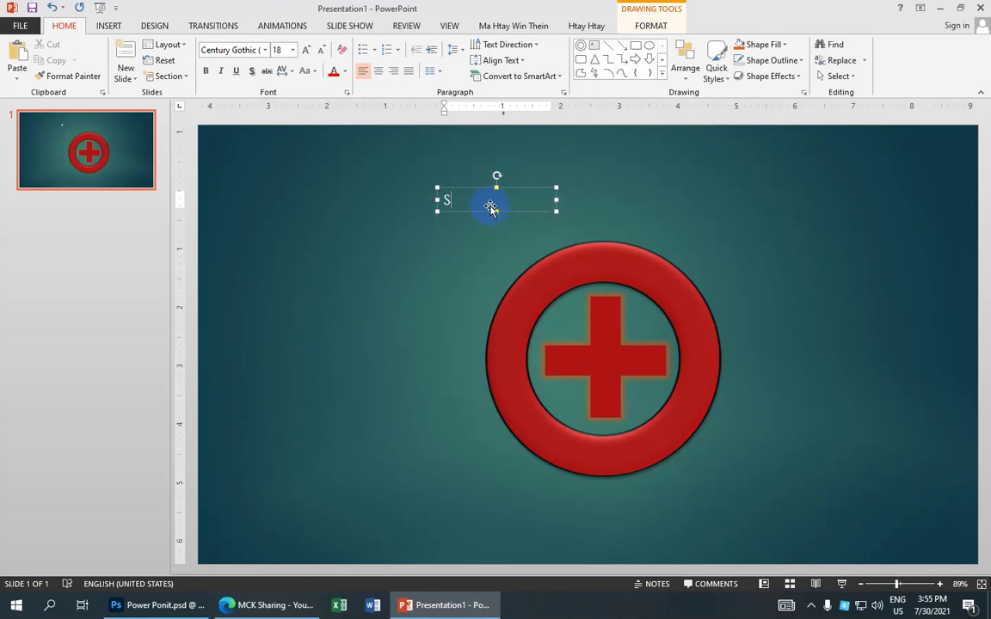
type("ARC")
type("S")
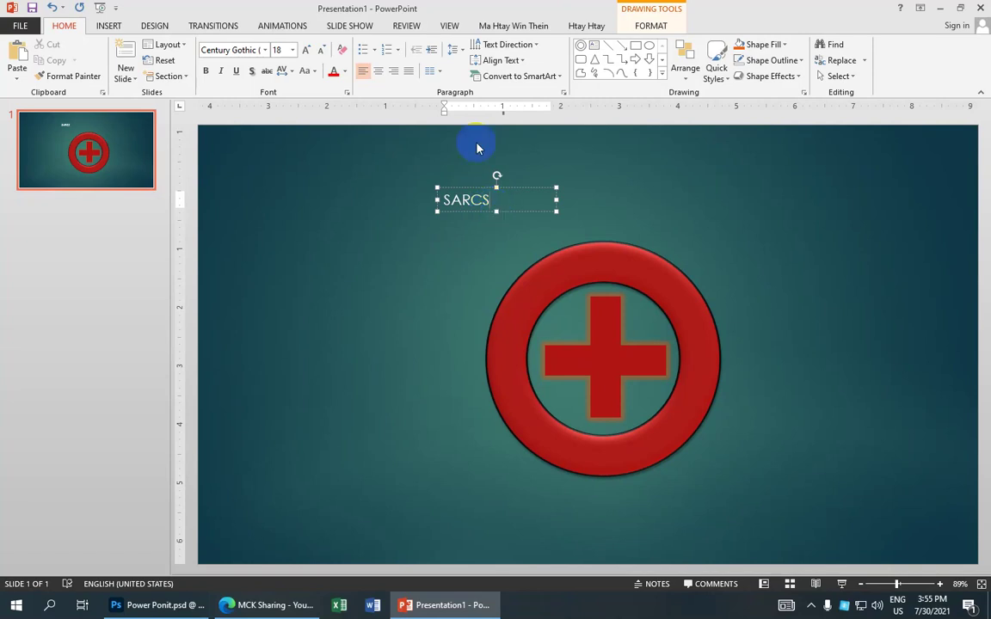
double_click(493, 204)
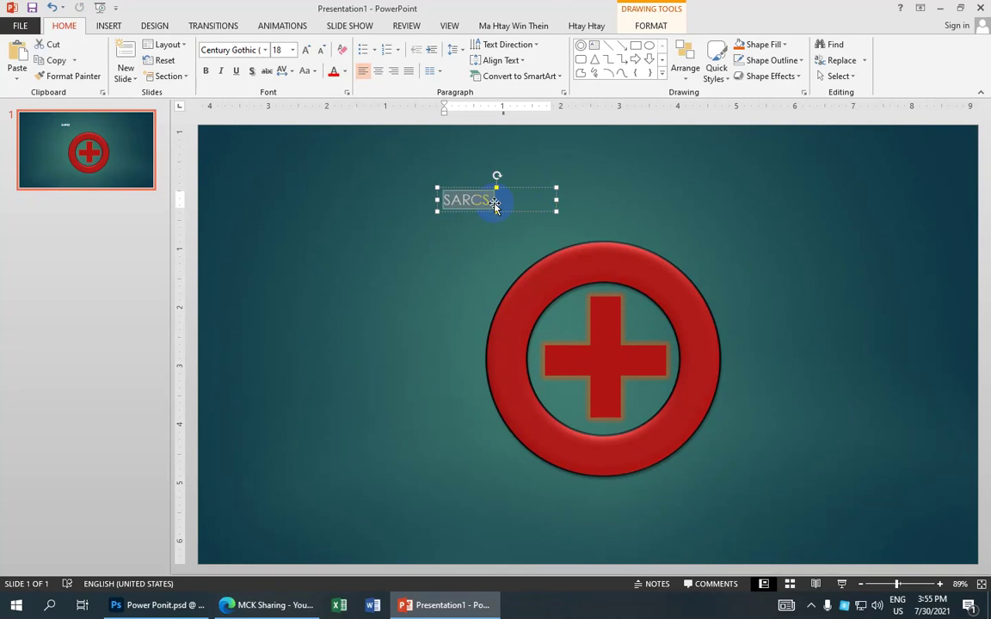
left_click(292, 50)
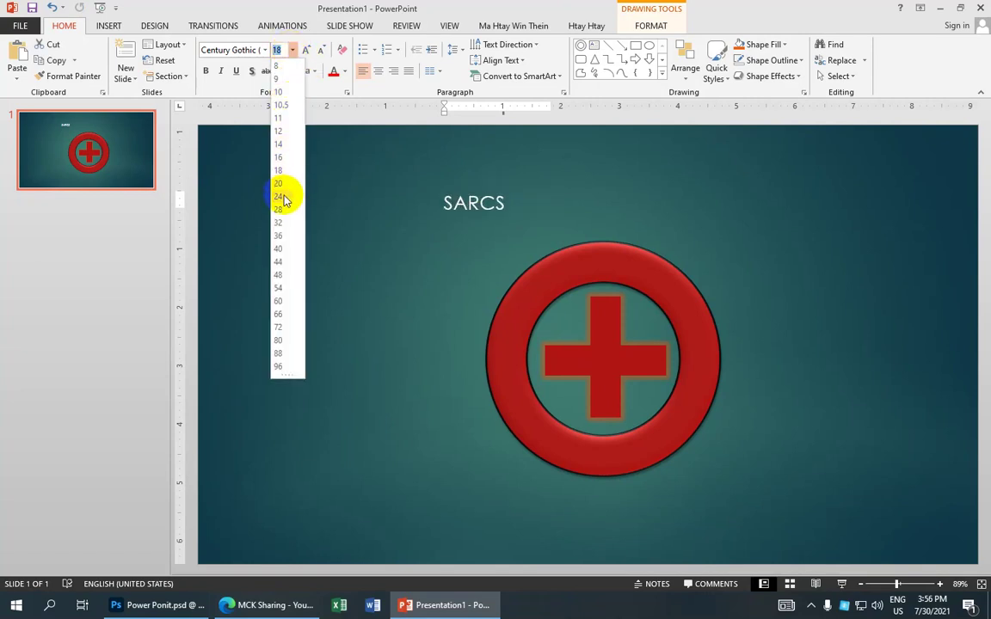
left_click(281, 222)
left_click(434, 196)
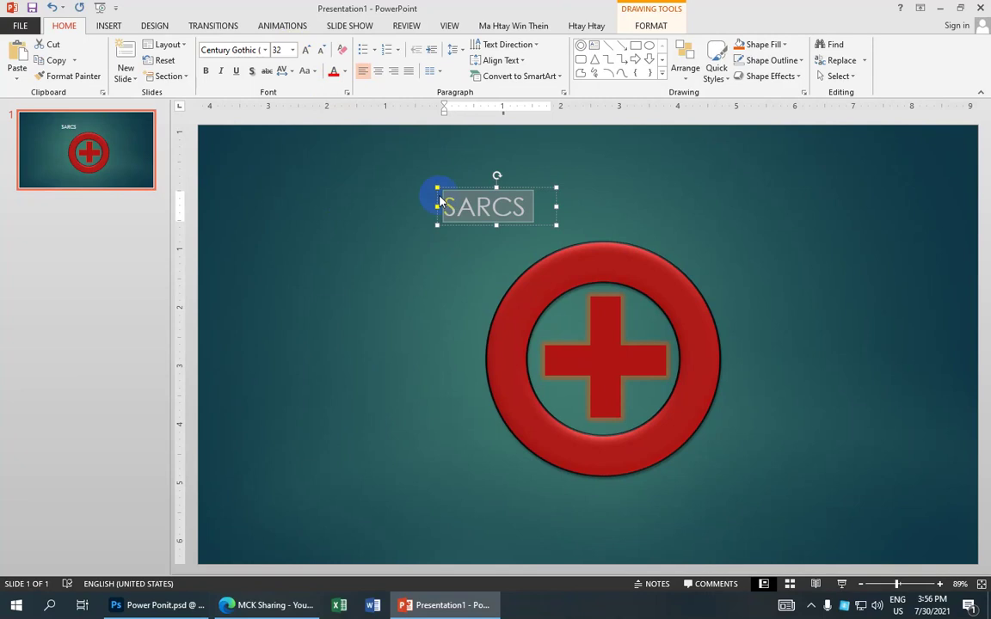
left_click(379, 73)
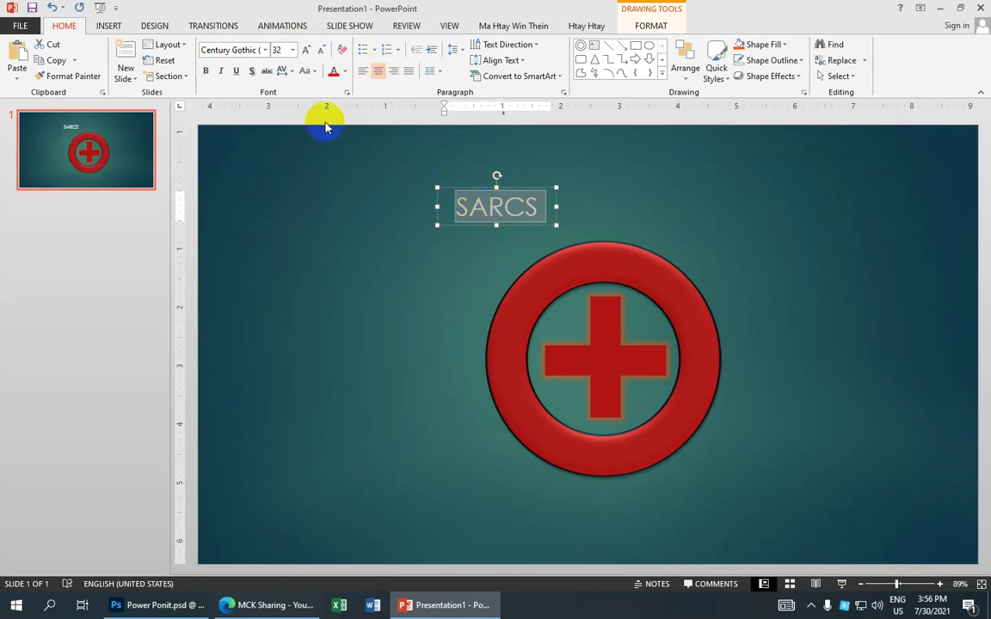
Set the SARCS text in the Bodoni Bd BT font.
left_click(266, 50)
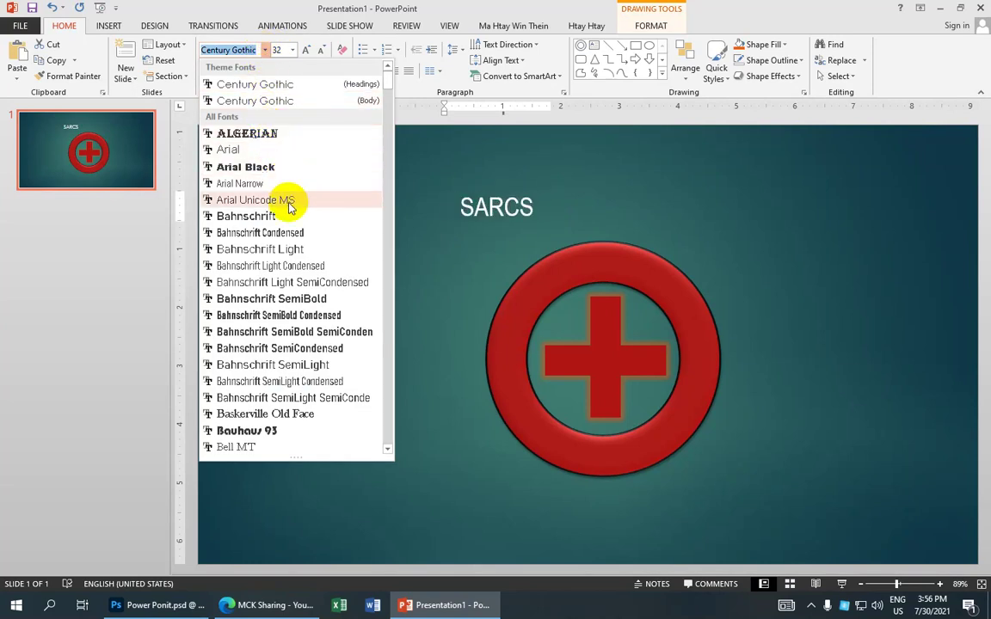
scroll(292, 256, "down", 1)
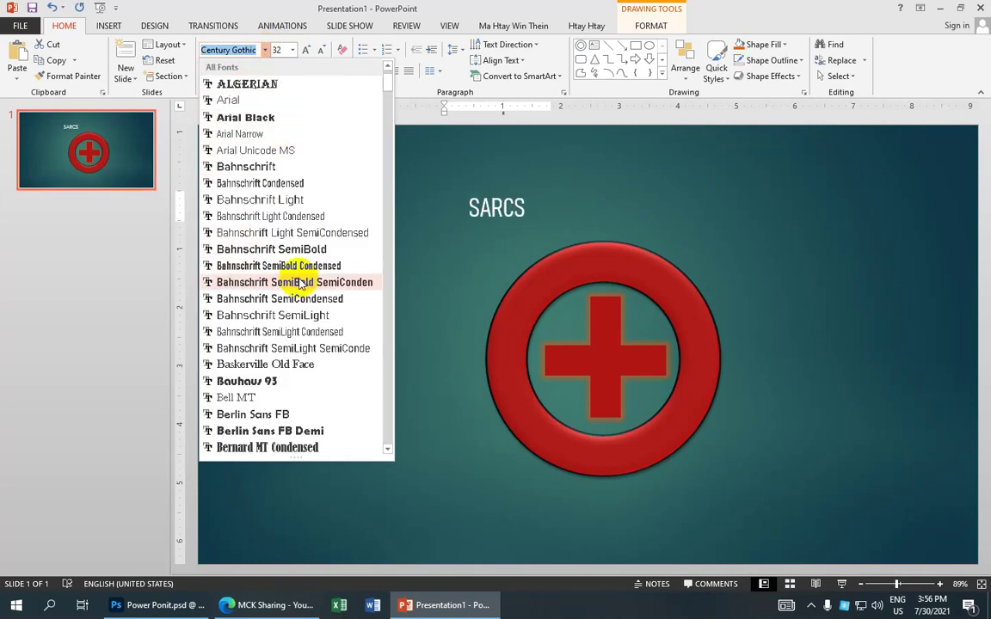
scroll(262, 258, "down", 1)
scroll(258, 284, "down", 2)
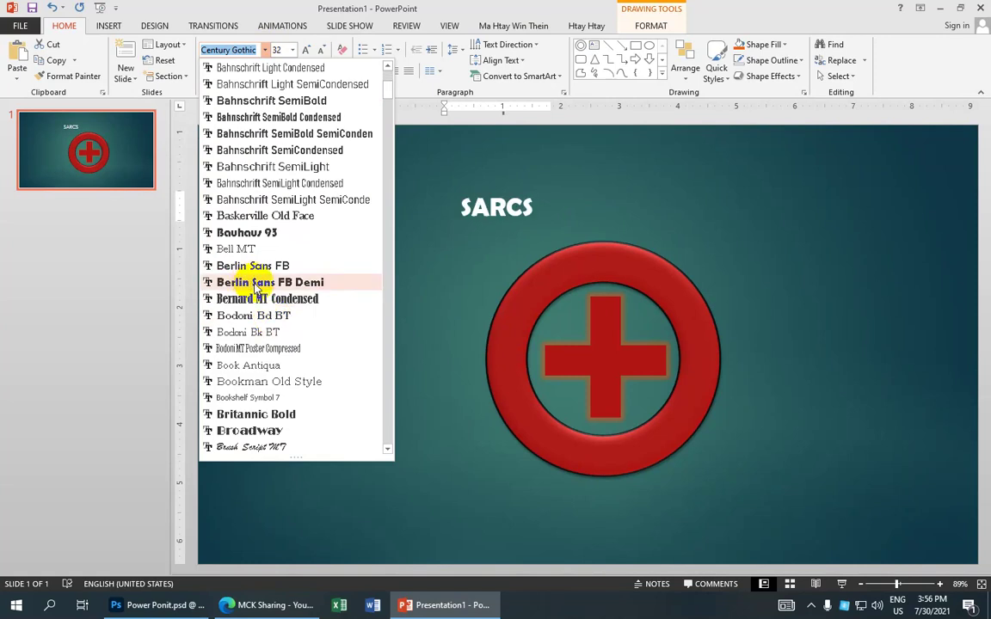
scroll(273, 287, "down", 1)
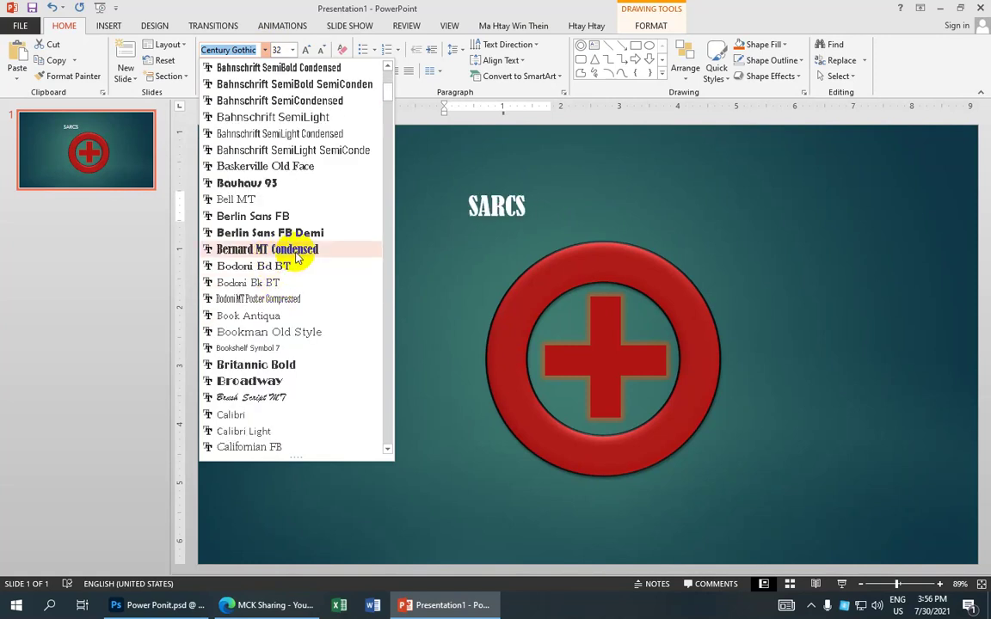
left_click(298, 268)
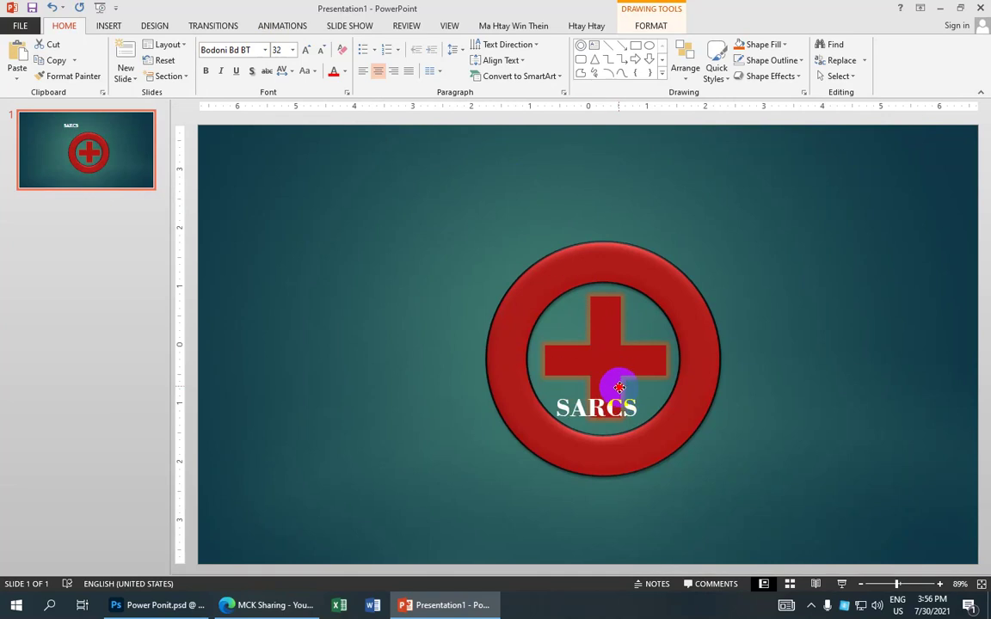
Drag SARCS down onto the bottom of the red ring and select its text.
left_click_drag(519, 188, 628, 432)
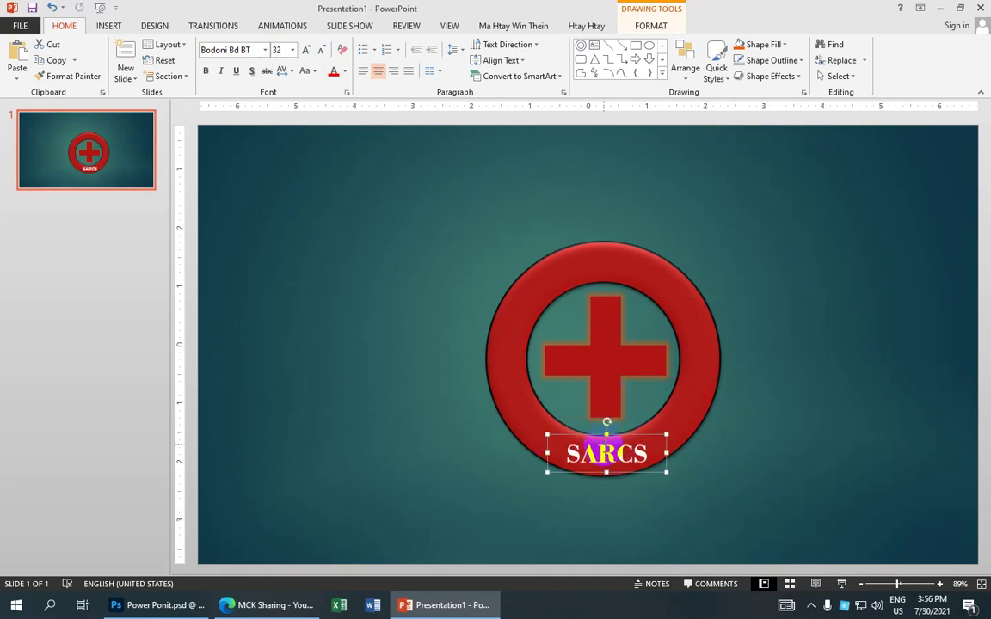
left_click(607, 454)
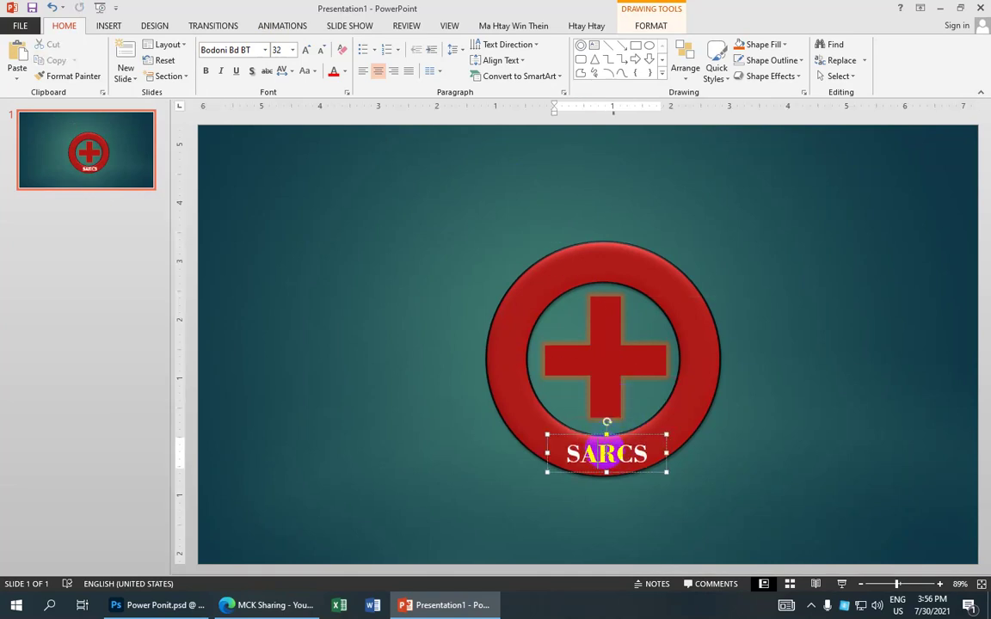
double_click(607, 449)
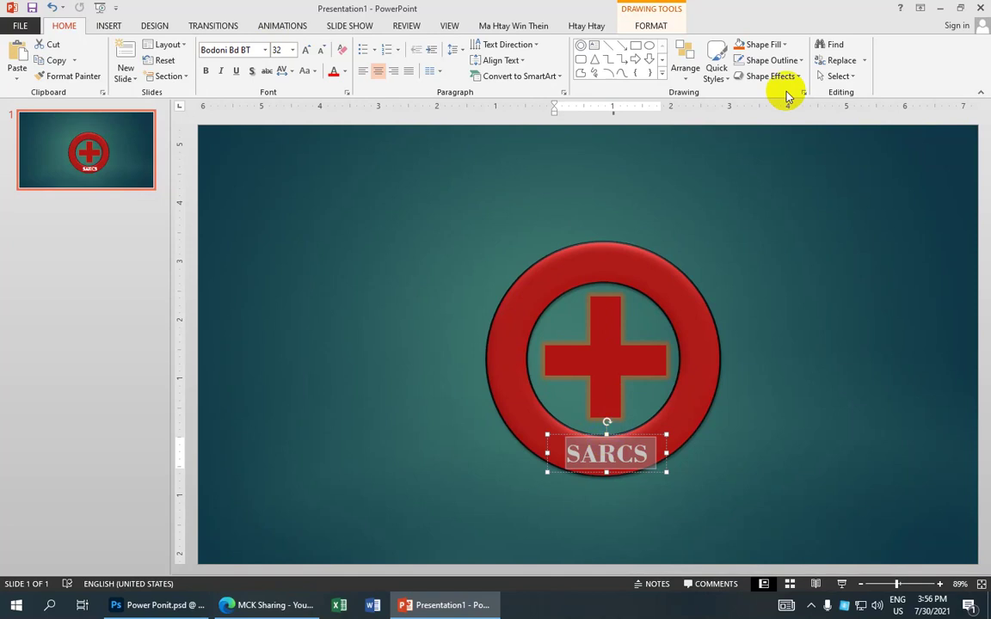
Bend the SARCS text into an arch with a Transform text effect.
left_click(651, 25)
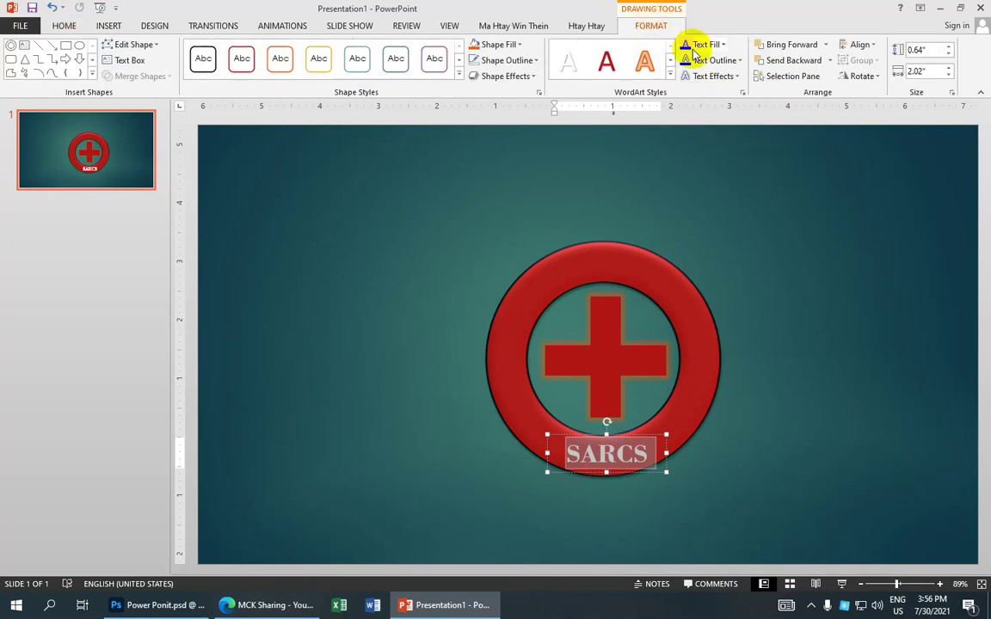
left_click(736, 77)
mouse_move(721, 191)
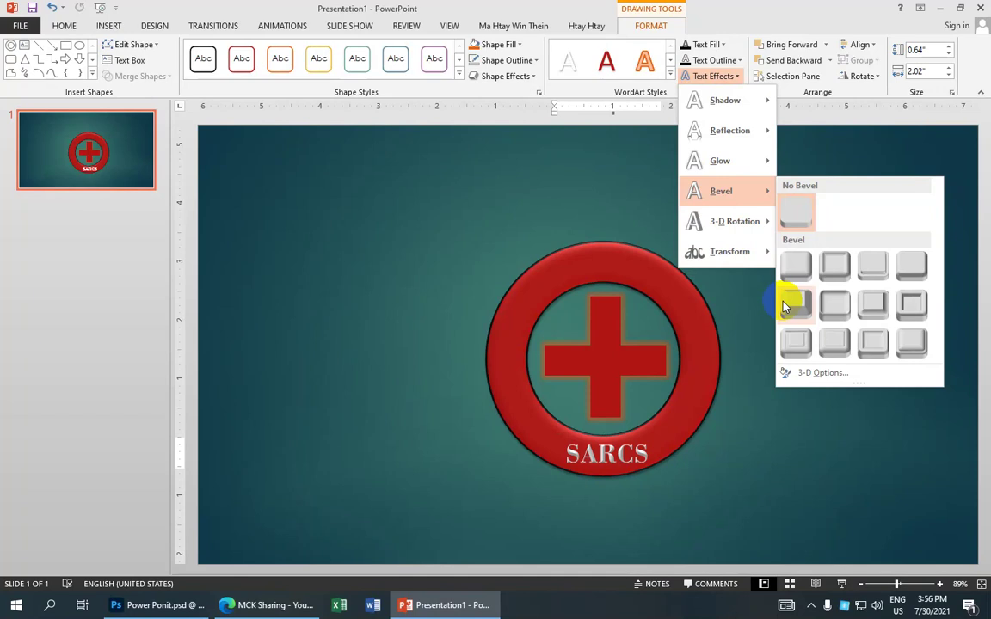
left_click(786, 301)
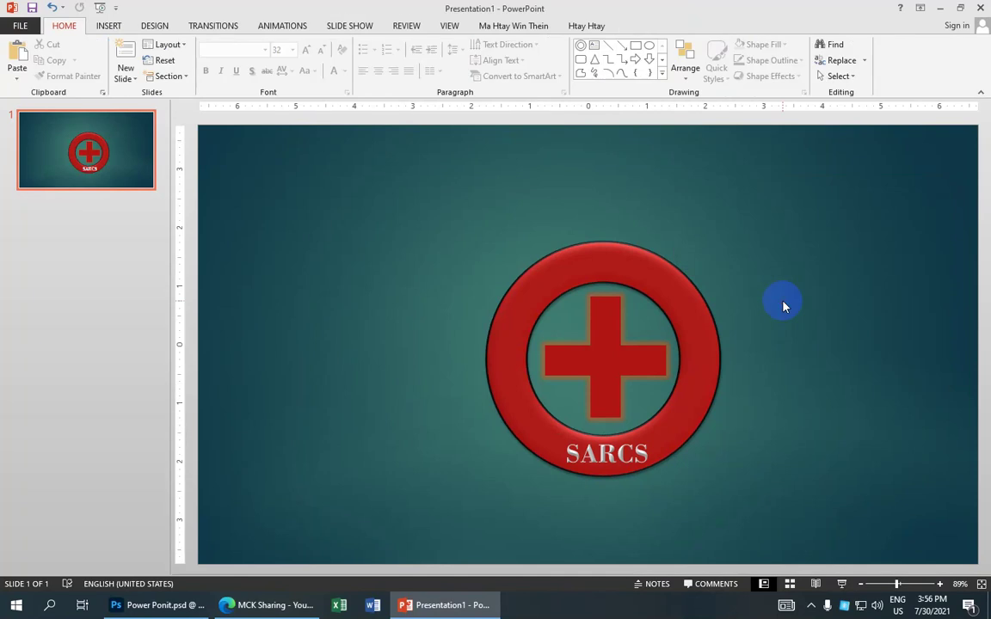
left_click(623, 454)
double_click(608, 454)
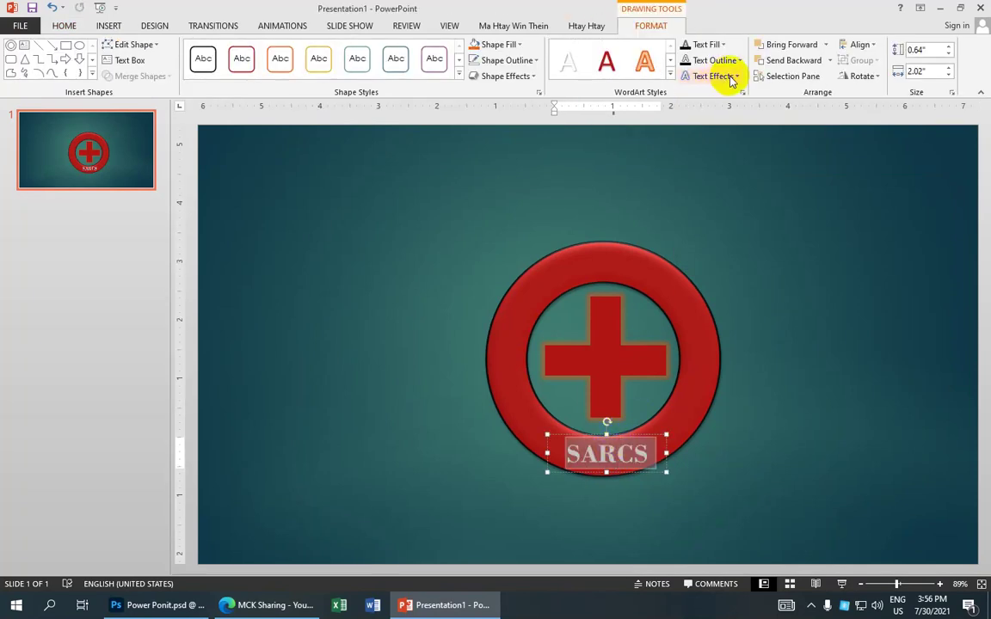
left_click(740, 77)
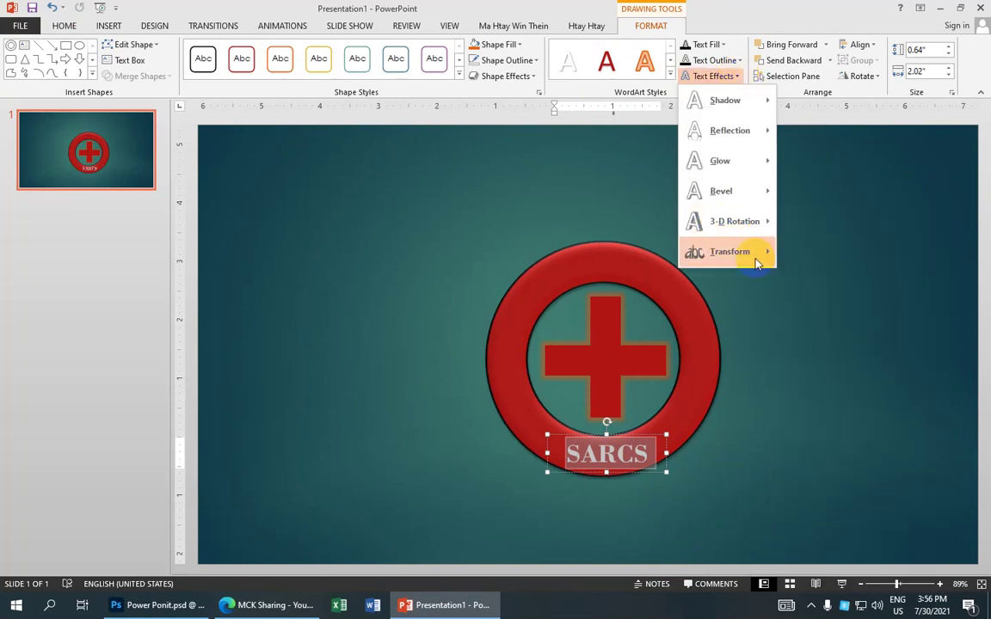
mouse_move(729, 252)
left_click(833, 291)
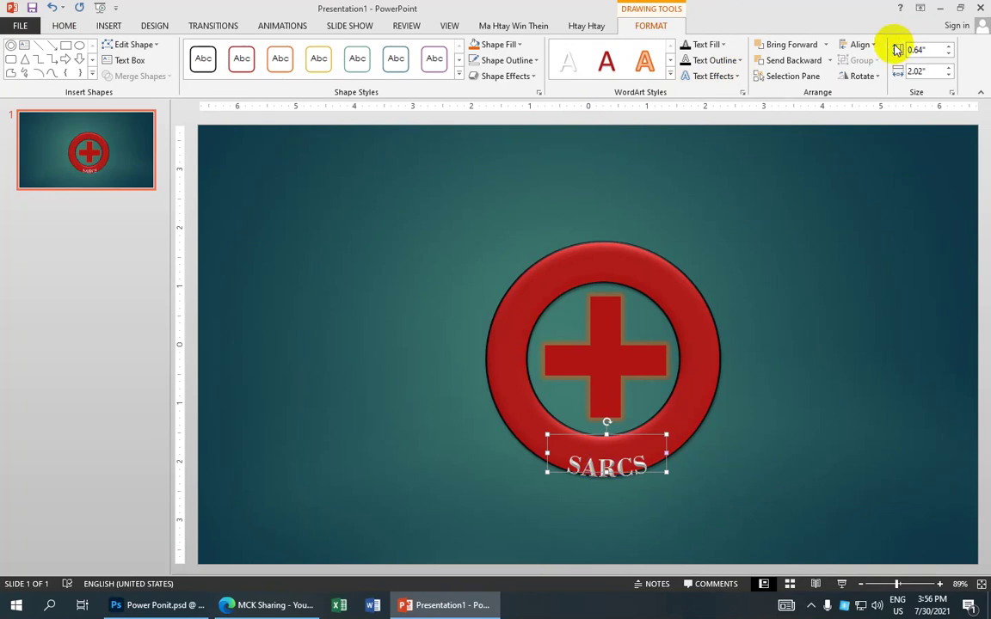
Resize the SARCS box to 1.3 inches tall and about 1.9 inches wide.
left_click(948, 47)
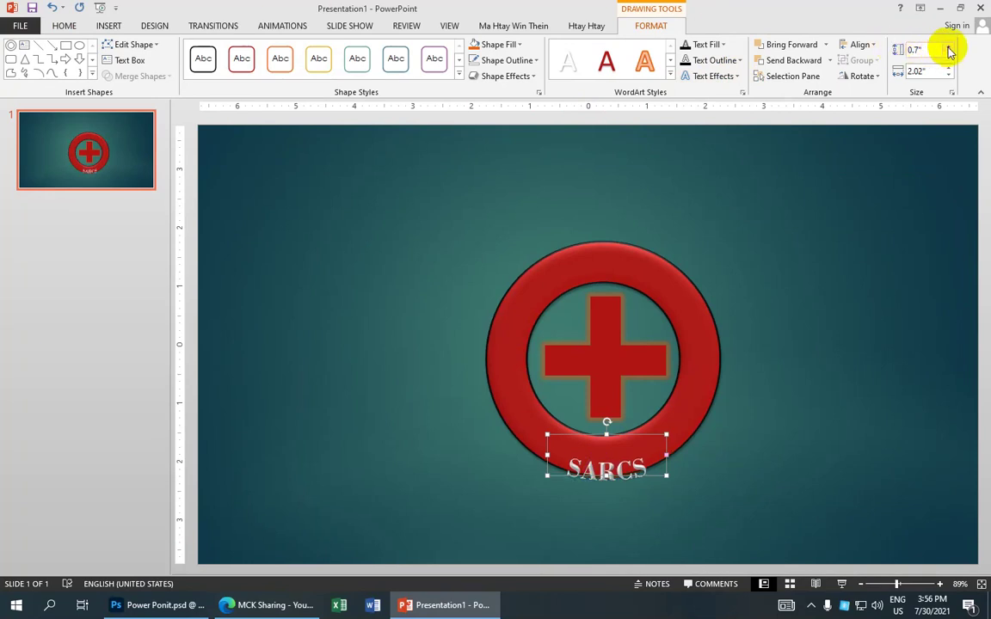
left_click(949, 48)
left_click(949, 47)
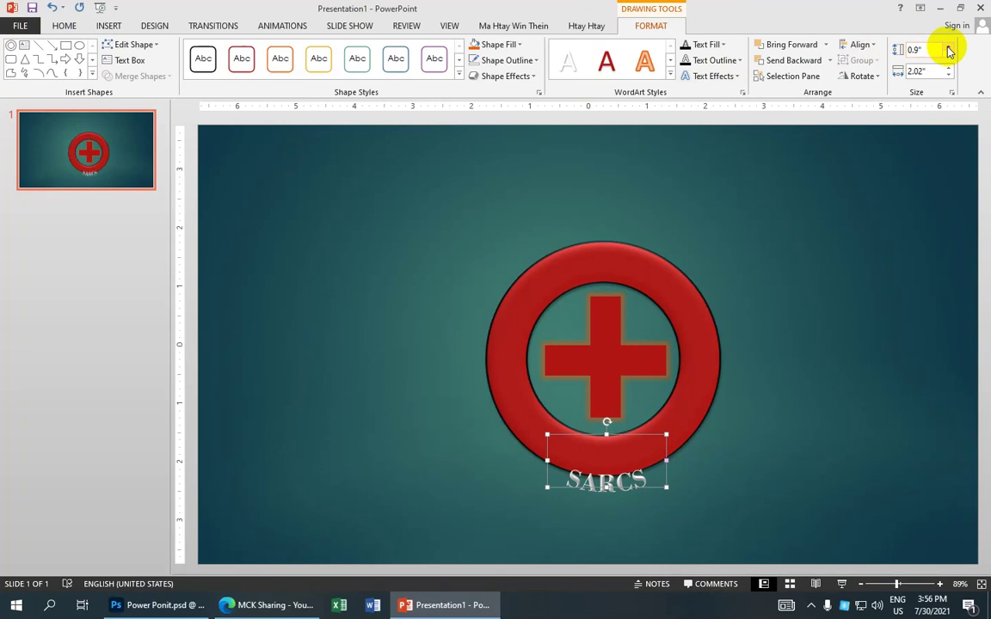
left_click(949, 47)
left_click(949, 49)
left_click(949, 50)
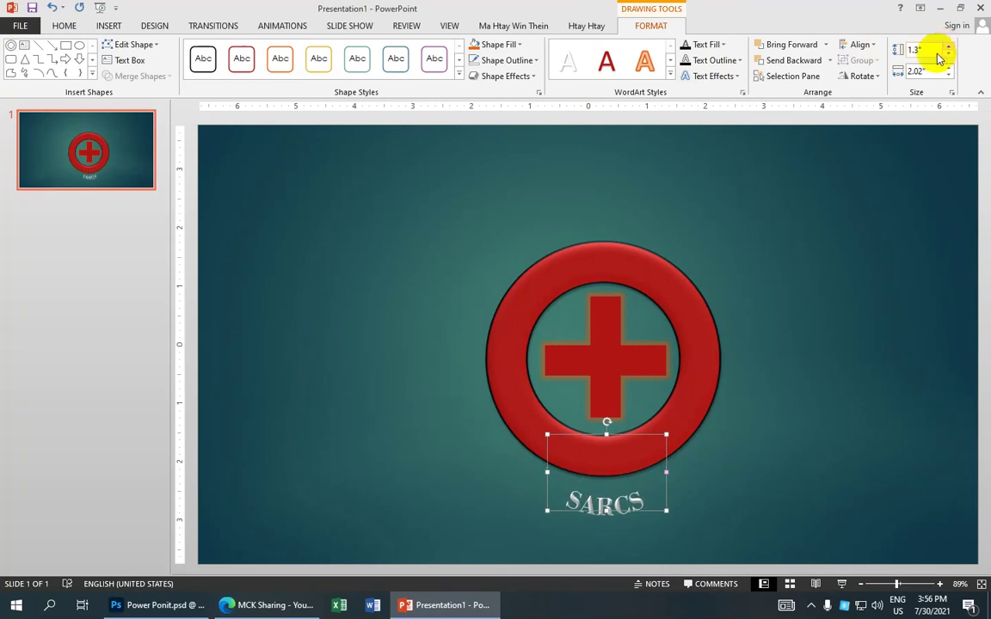
left_click(949, 69)
left_click(949, 68)
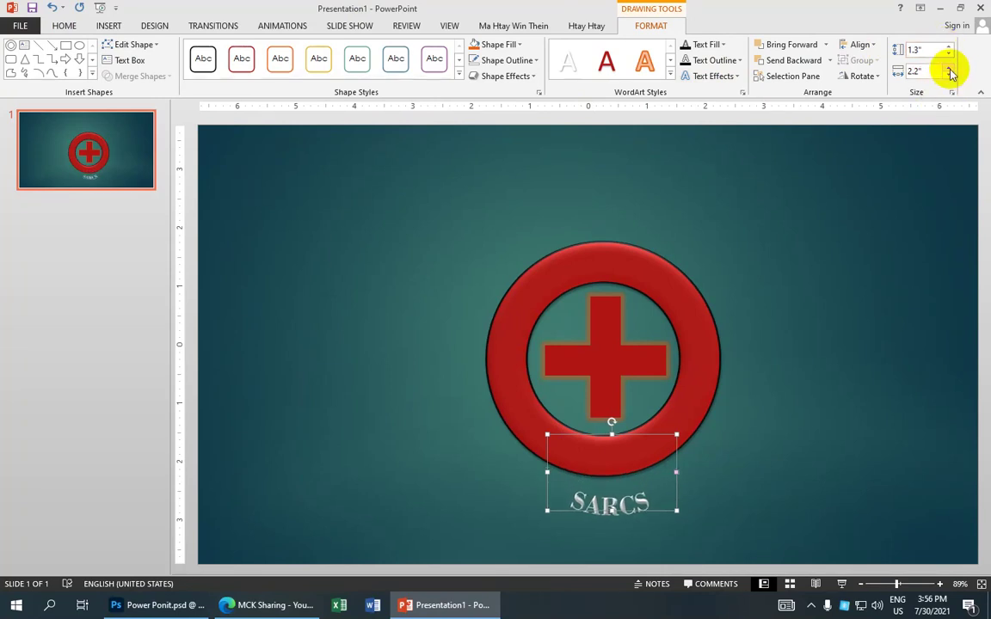
left_click(949, 69)
left_click(949, 76)
left_click(949, 75)
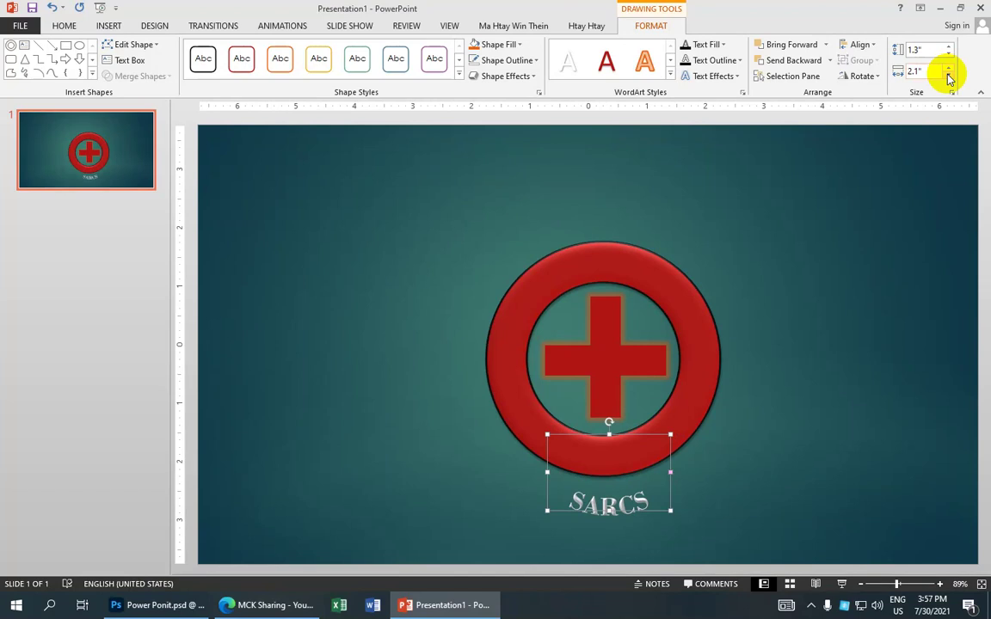
left_click(949, 75)
left_click(949, 76)
left_click(949, 76)
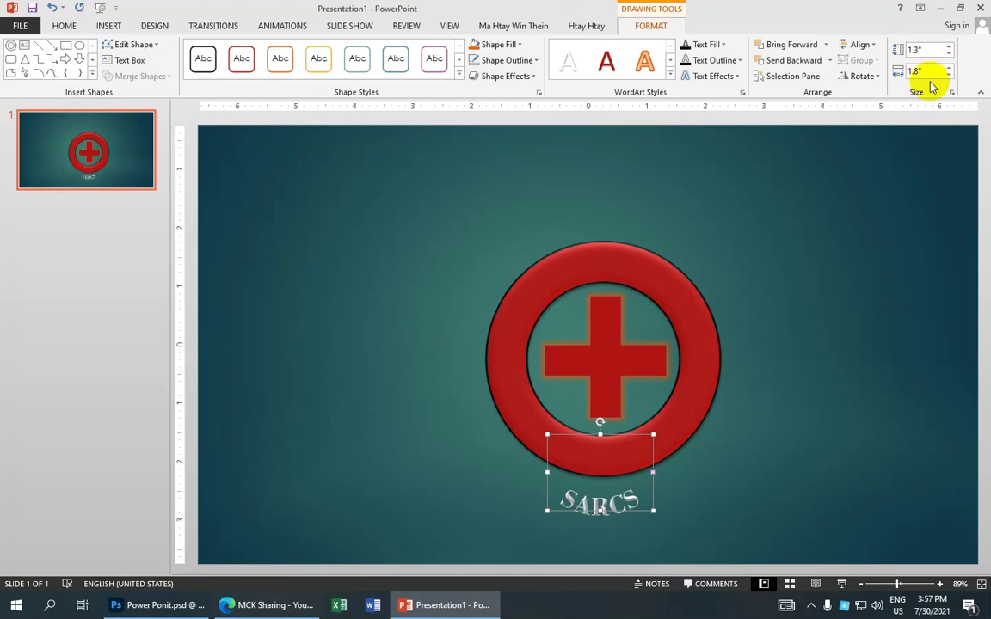
Nudge the arched SARCS up and right onto the ring's bottom band.
key("Up")
key("Up")
key("Up")
key("Up")
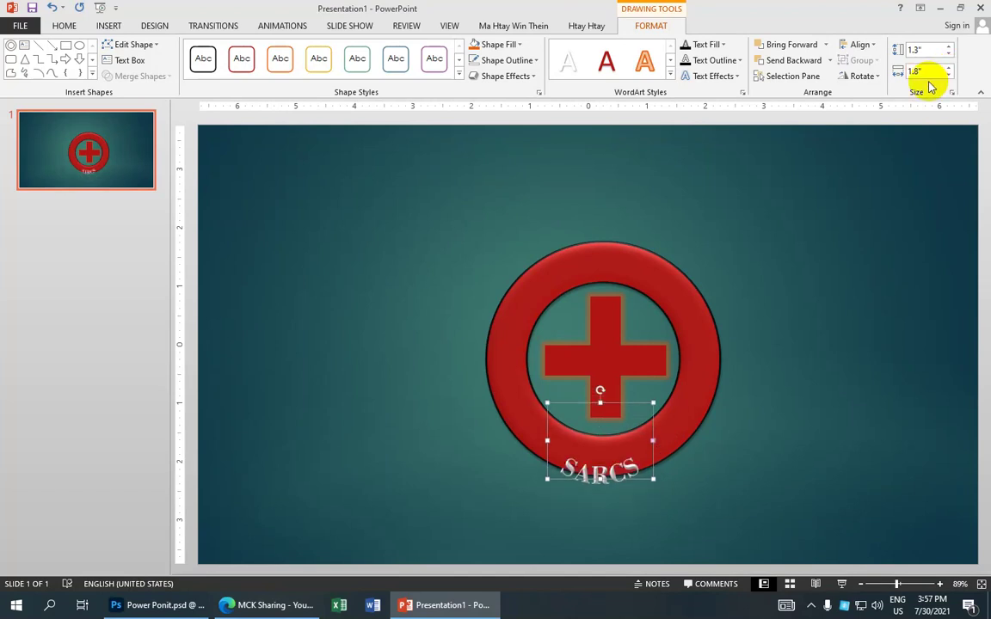
key("Up")
key("Up")
key("Up")
key("Right")
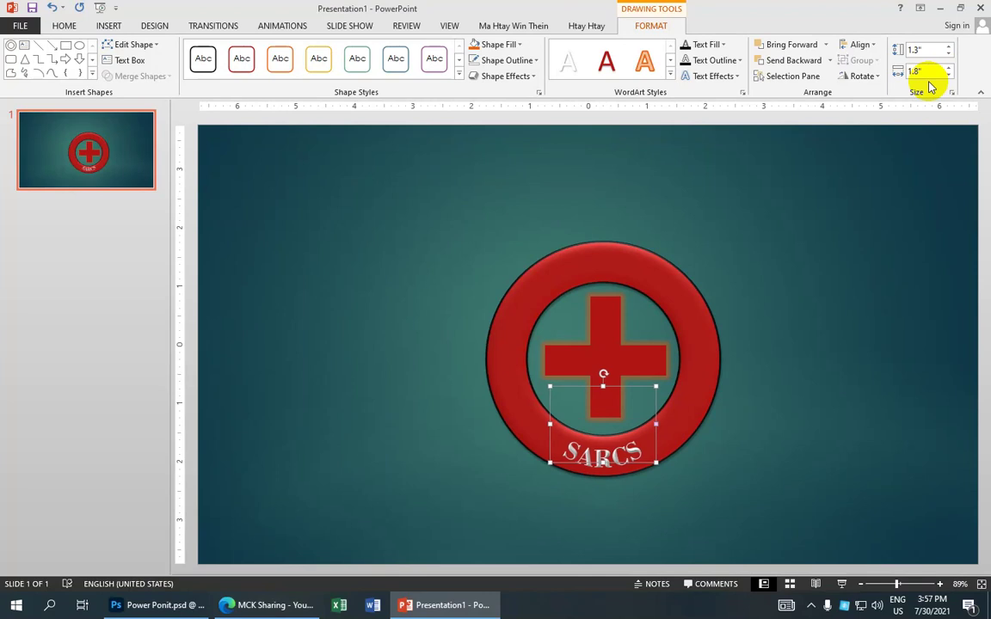
key("Up")
key("ctrl+Right")
key("ctrl+Right")
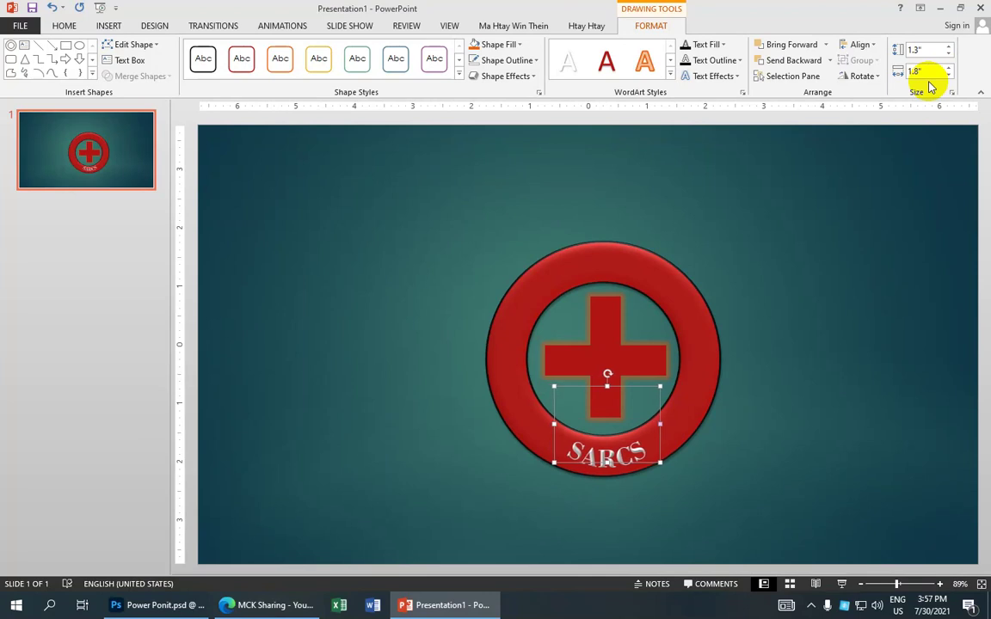
key("ctrl+Down")
key("ctrl+Right")
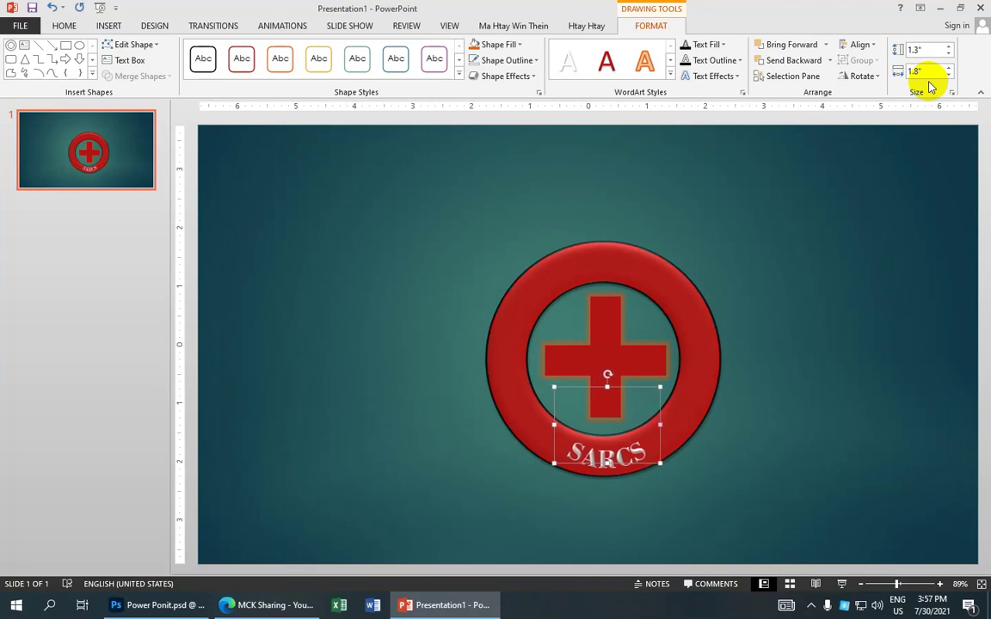
key("ctrl+a")
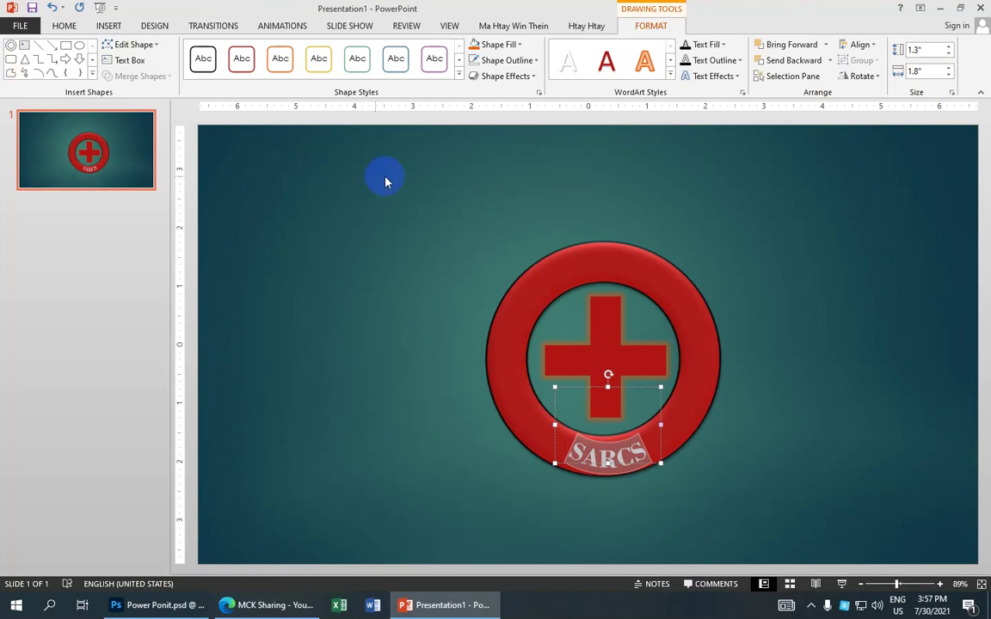
Draw a text box above the emblem reading 'THE SOUTH AFRICAN RED CROSS SOCIETY'.
left_click(437, 202)
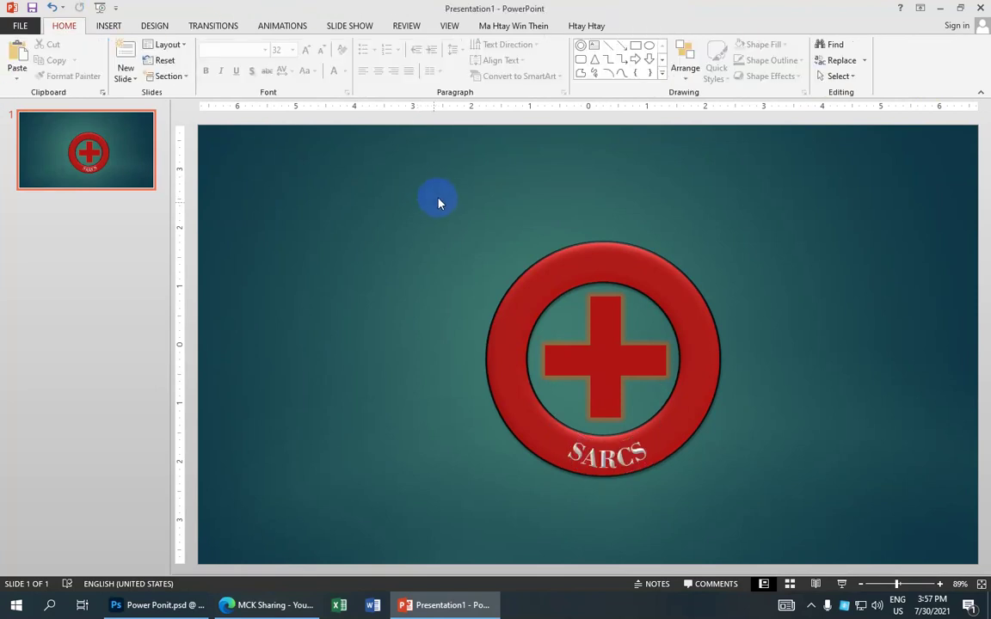
left_click(595, 48)
left_click_drag(273, 197, 696, 284)
type("THE")
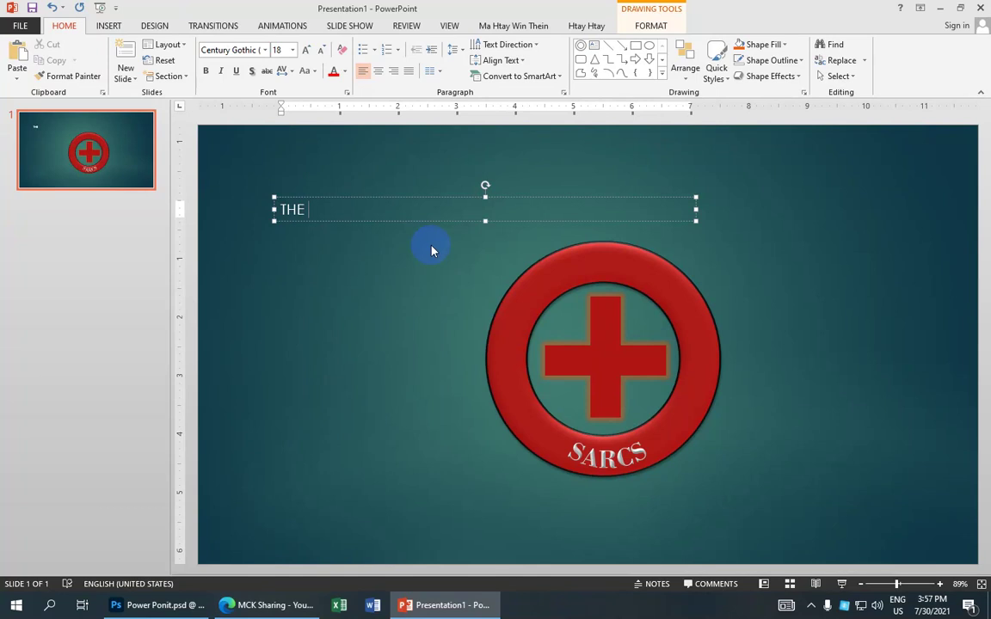
type("SOUTH")
type(" A")
type("F")
type("RIC")
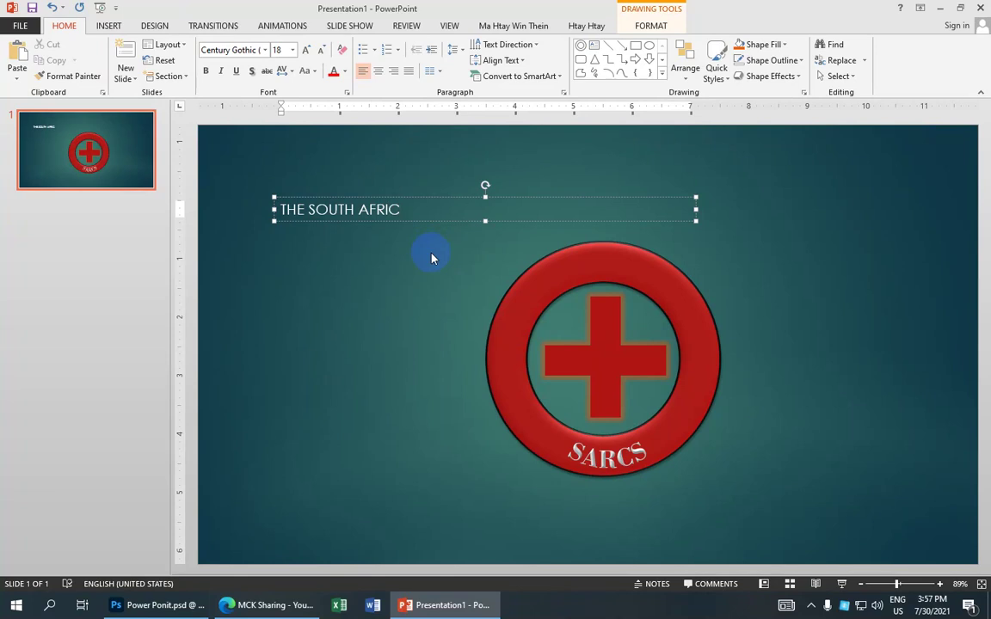
type("AN ")
type("R")
type("ED")
type("ROSS")
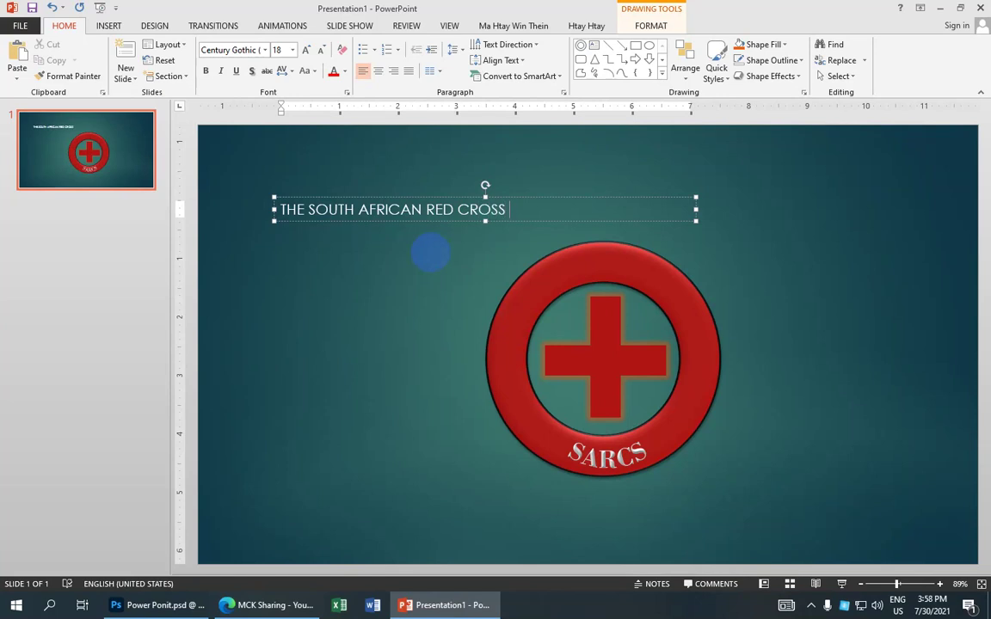
type("OCI")
type("E")
type("TY")
key("ctrl+a")
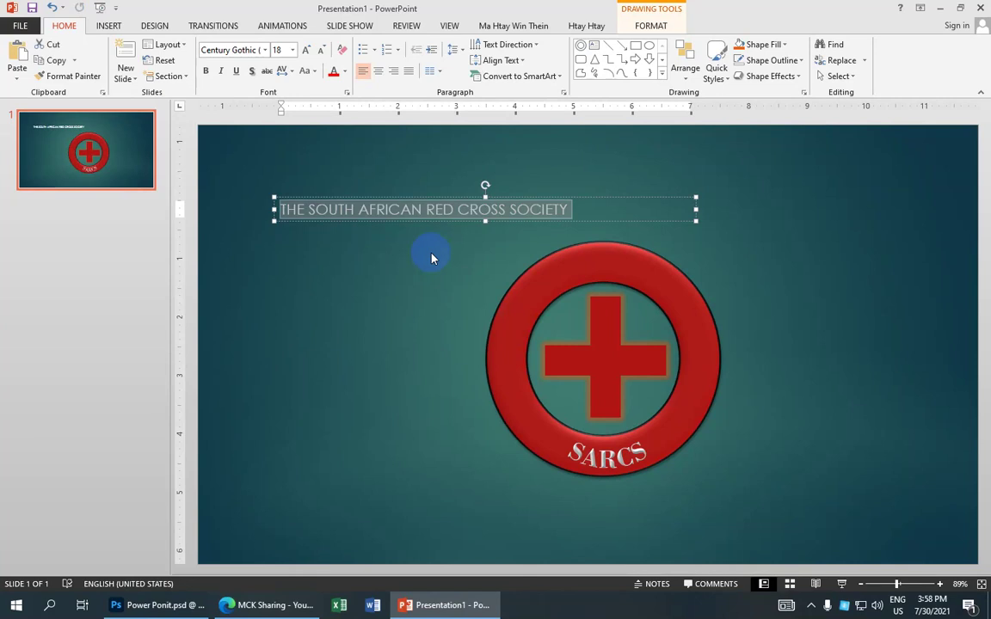
Set the title to 28 pt, widen its box, and centre the text.
left_click(293, 51)
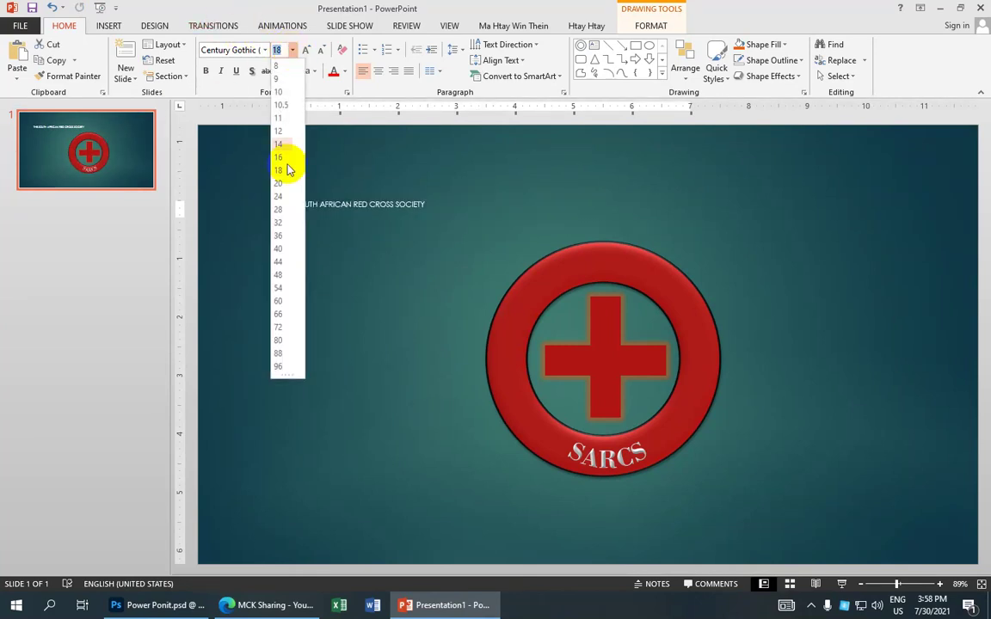
left_click(280, 209)
left_click_drag(697, 228, 758, 228)
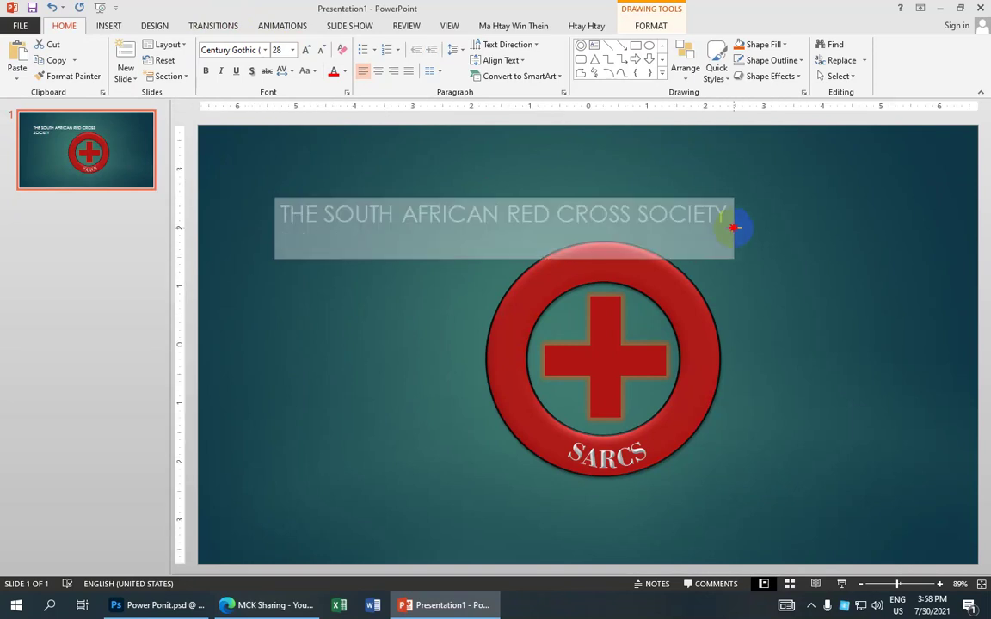
left_click(641, 215)
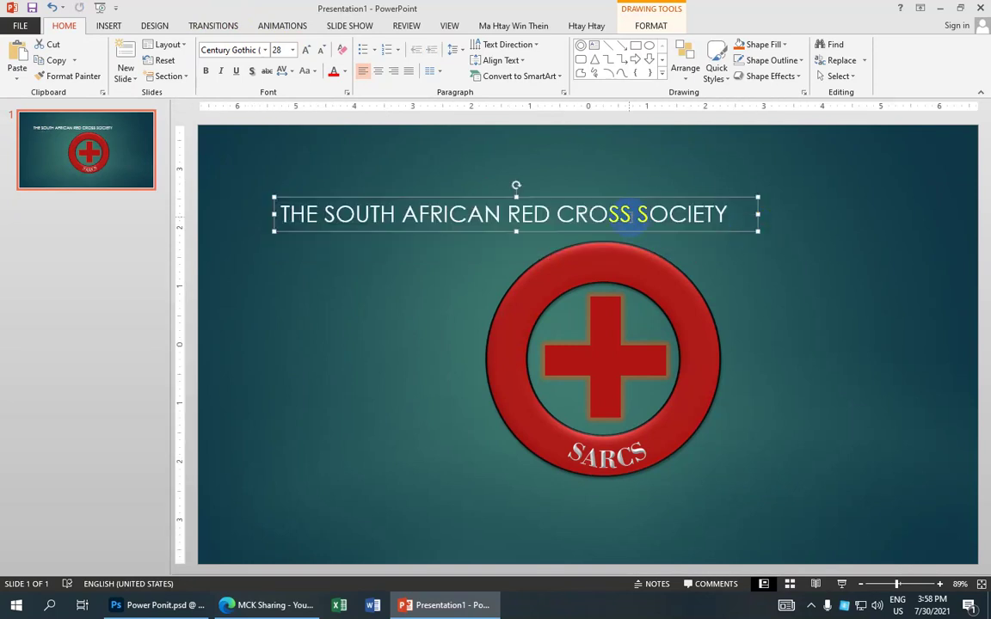
double_click(632, 216)
left_click(634, 216)
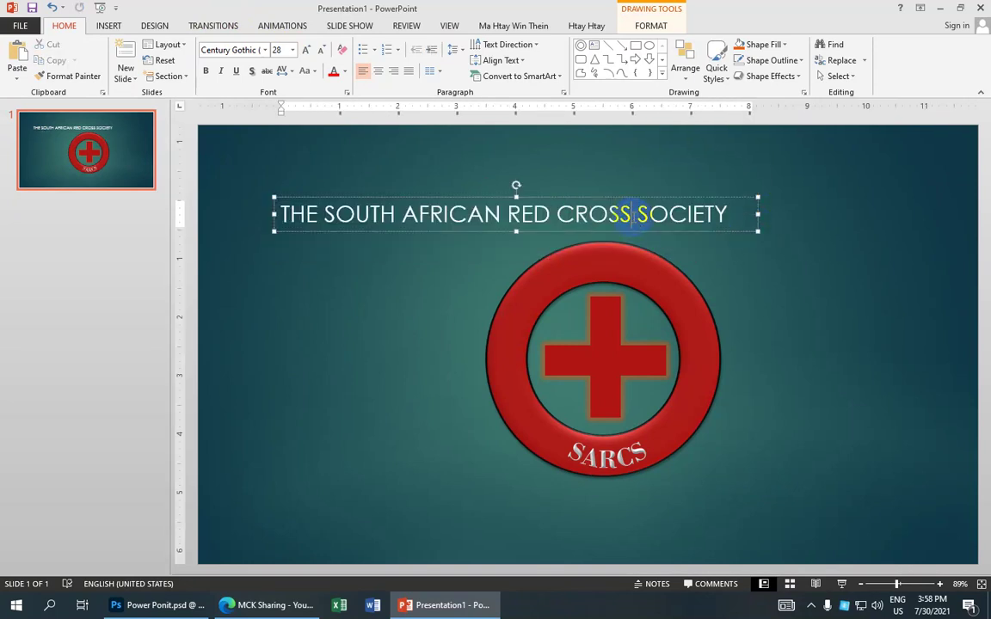
triple_click(632, 216)
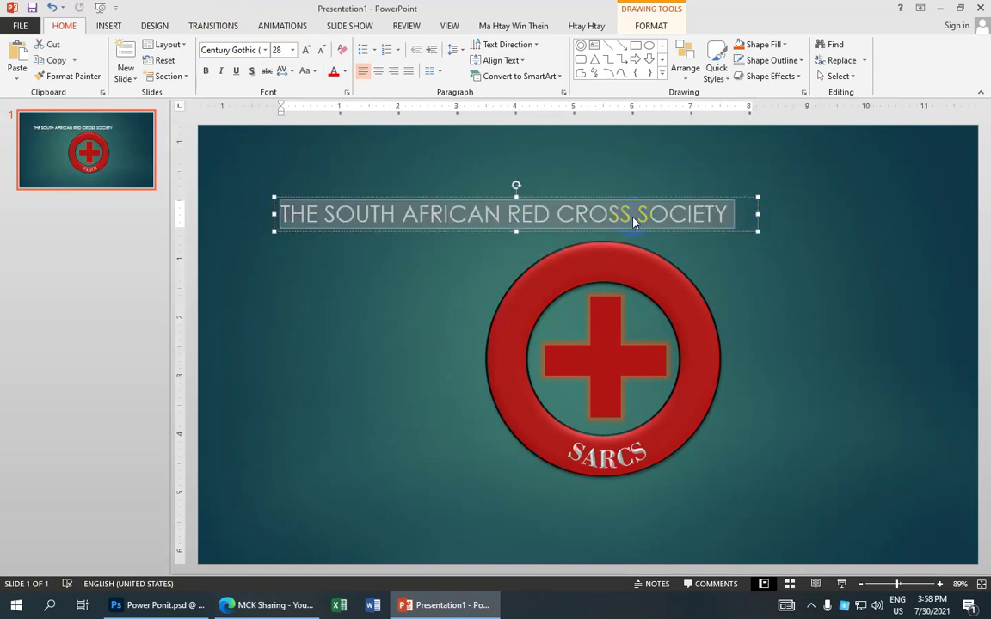
left_click(382, 79)
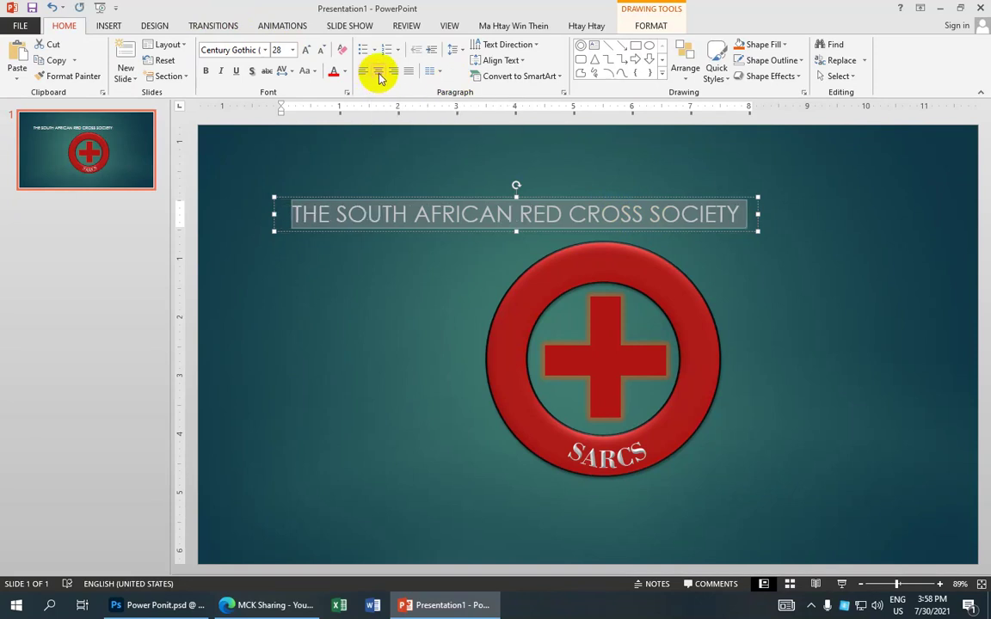
Change the title font to Bodoni Bd BT and widen the box to fit one line.
left_click(266, 49)
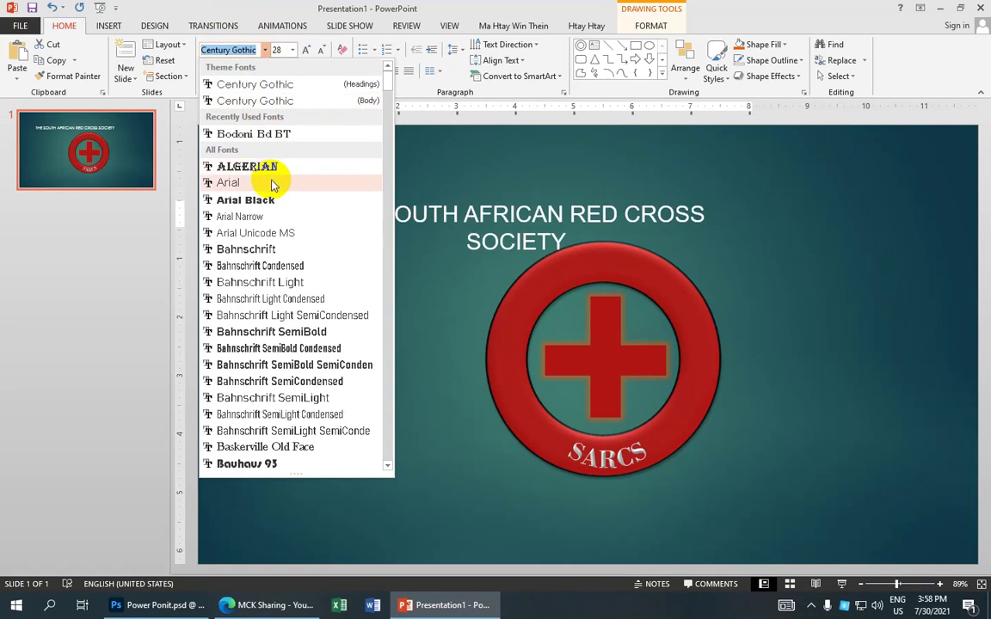
left_click(282, 136)
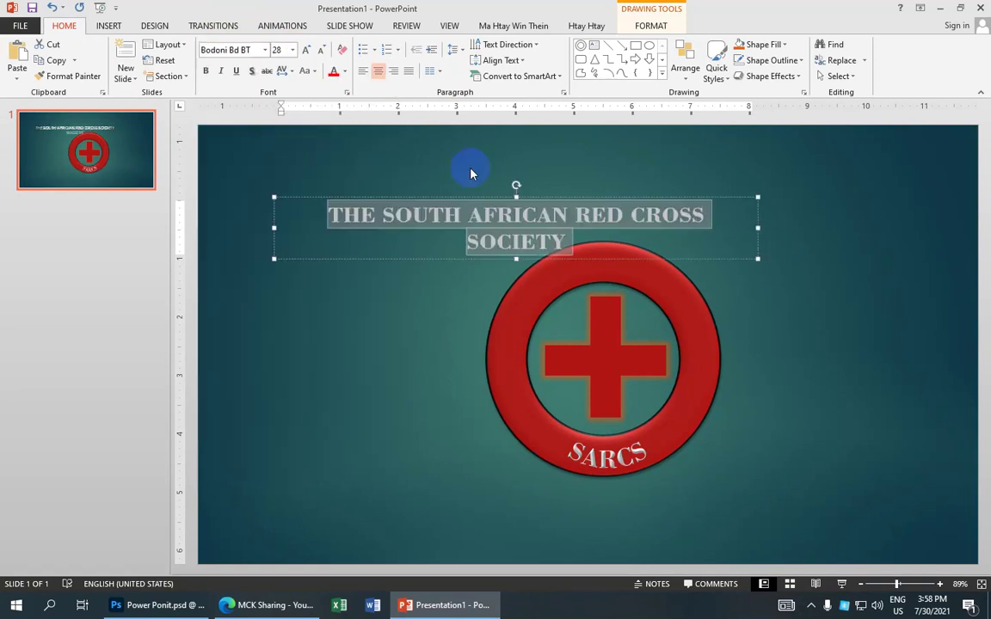
left_click_drag(759, 228, 785, 226)
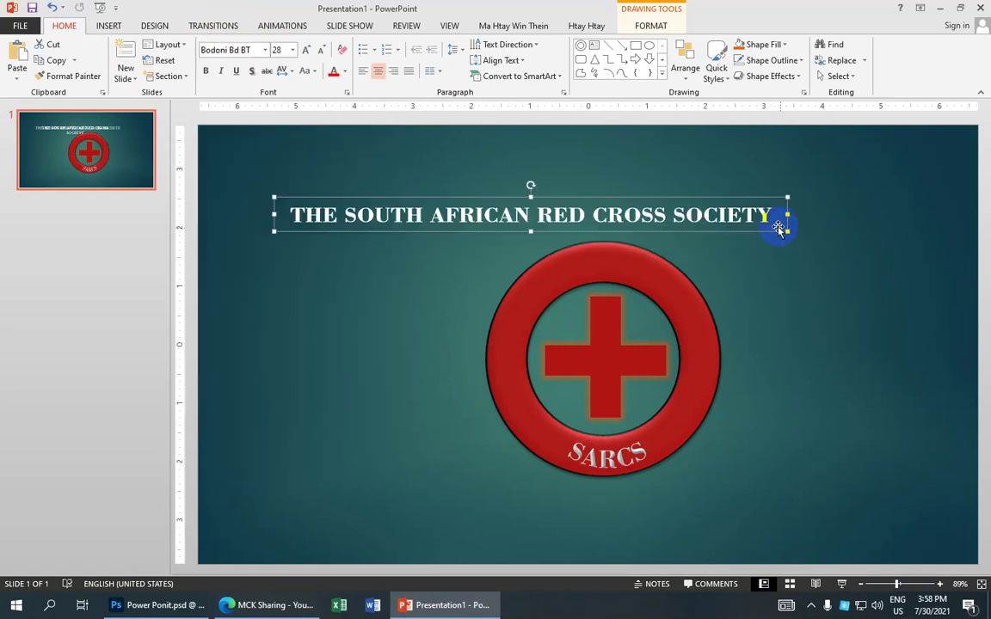
left_click(608, 214)
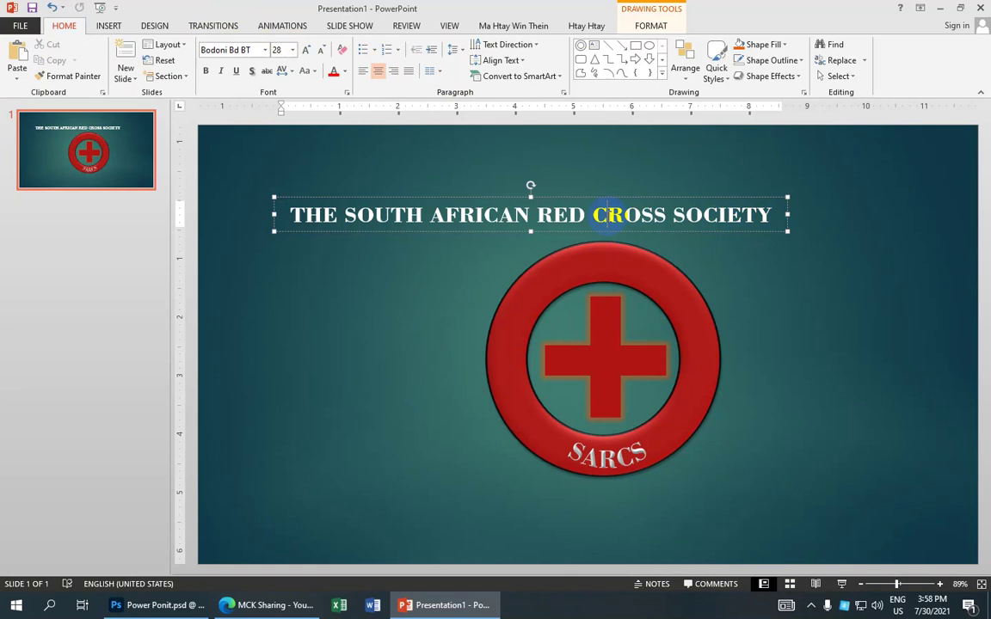
triple_click(608, 215)
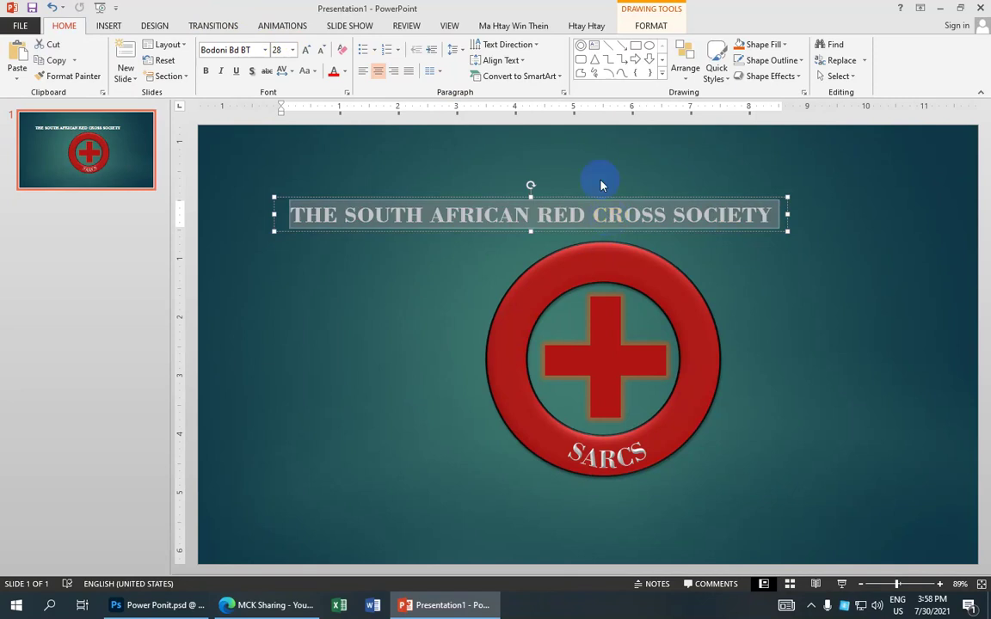
Apply an Angle bevel text effect to the society title.
left_click(649, 26)
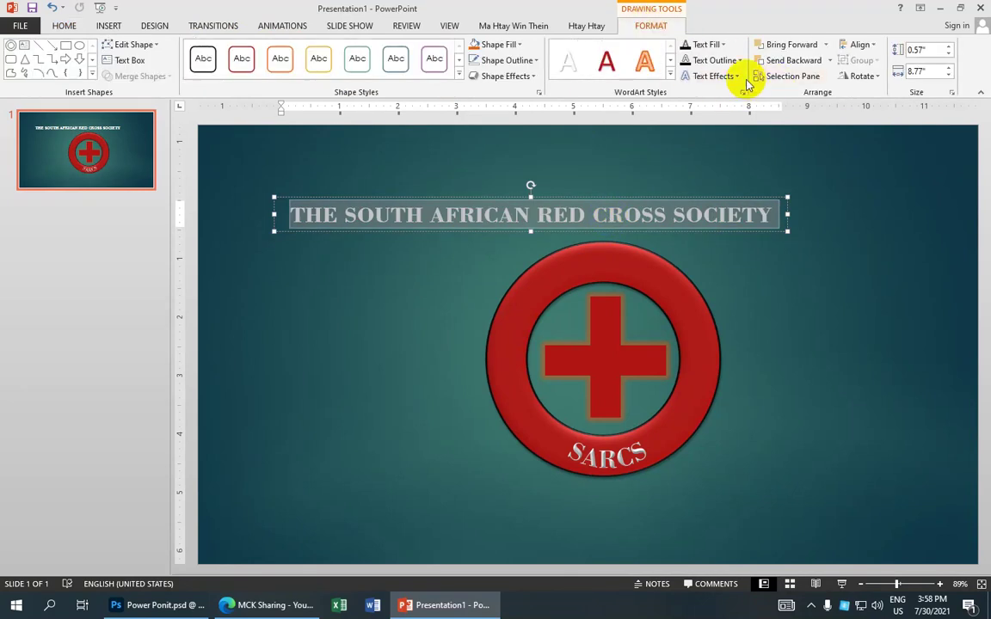
left_click(727, 78)
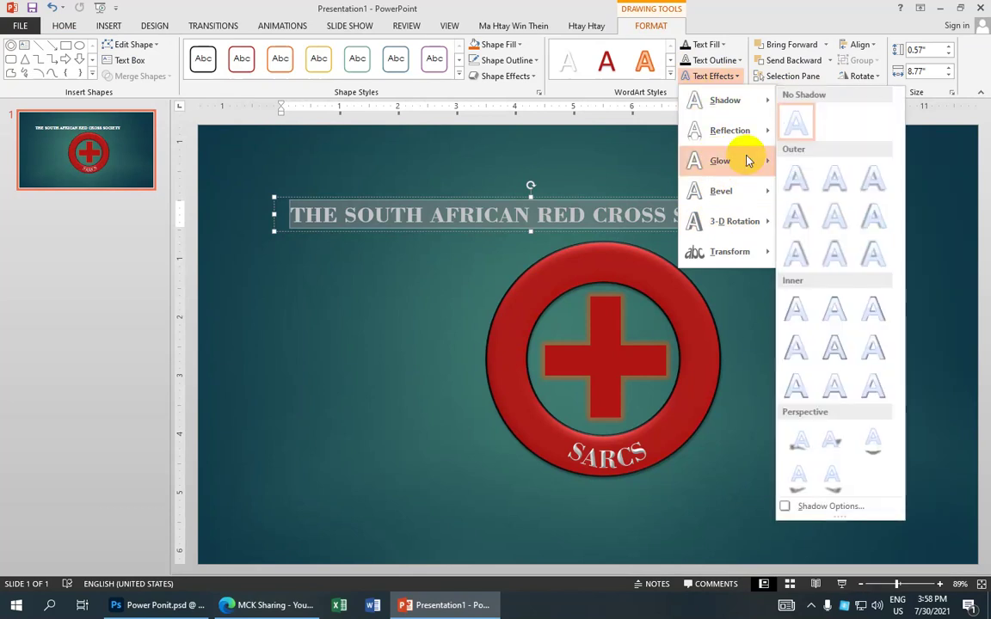
mouse_move(721, 191)
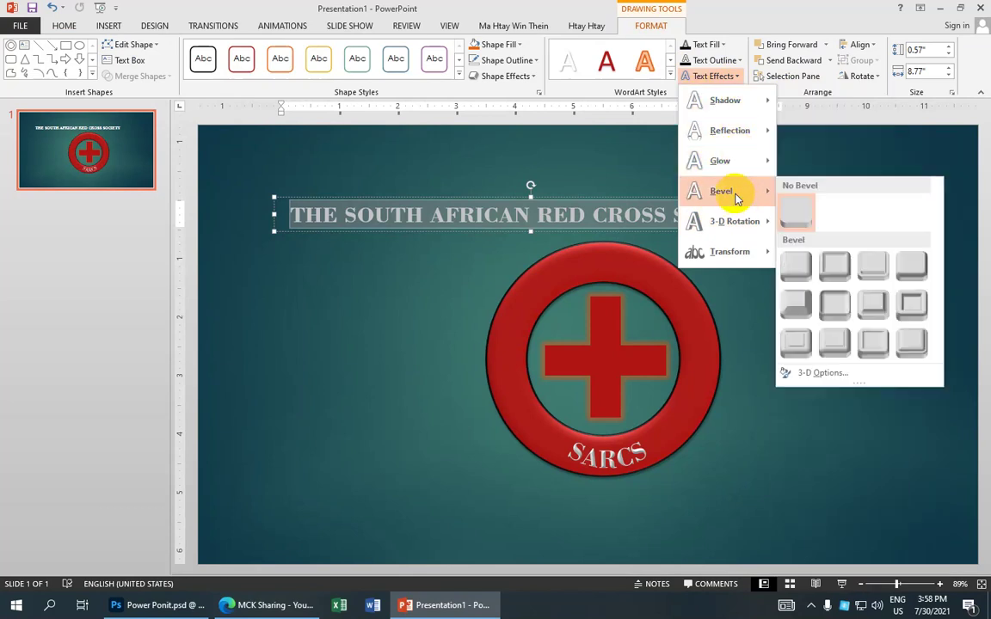
left_click(795, 299)
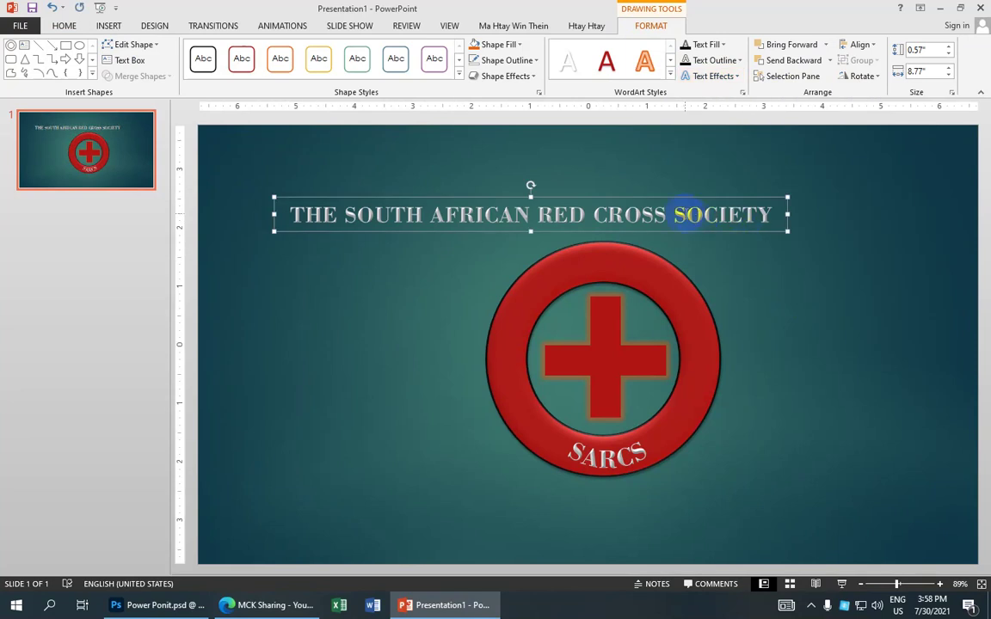
Arch the title with the Follow Path transform and size its box 2.7" by 2.8".
left_click(689, 214)
triple_click(688, 214)
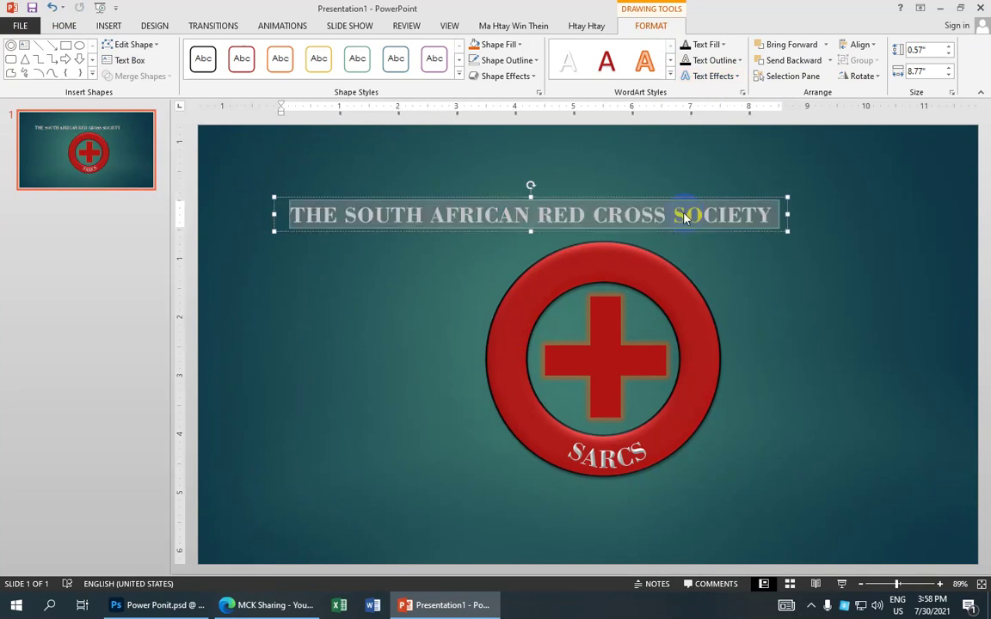
left_click(736, 76)
mouse_move(729, 251)
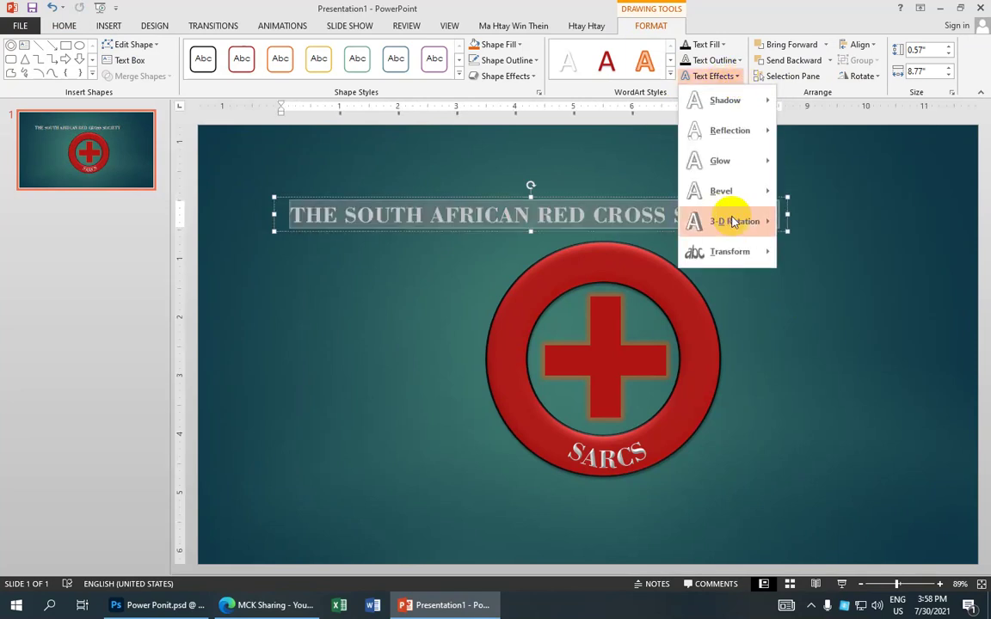
left_click(790, 275)
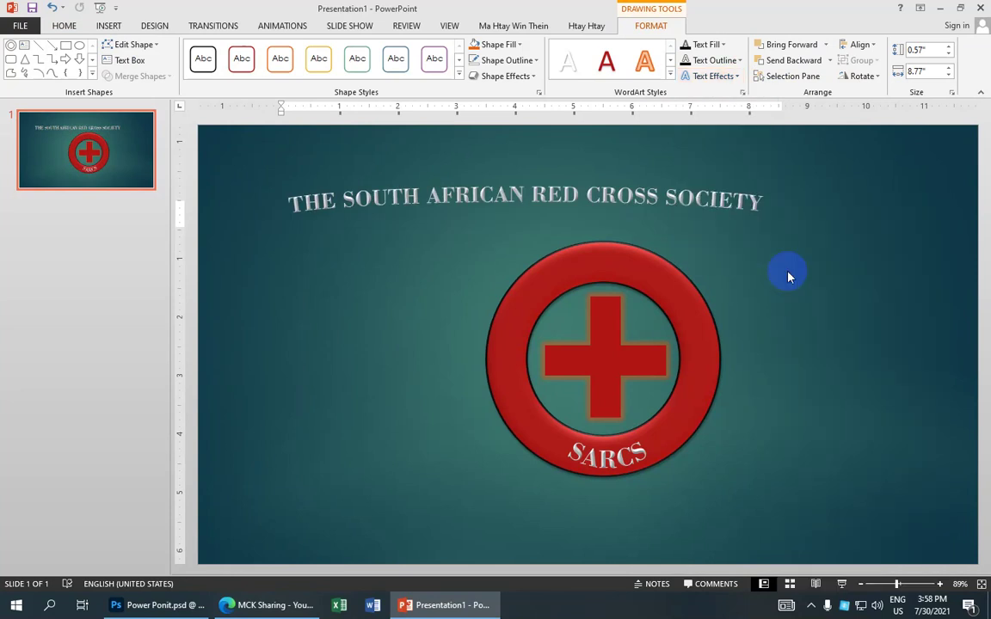
double_click(923, 52)
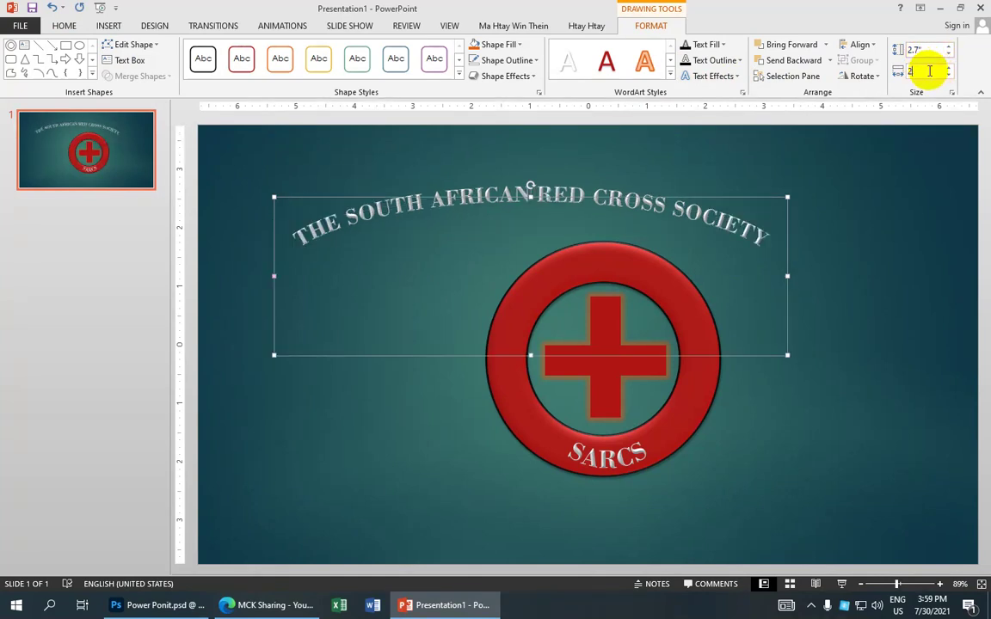
key("Return")
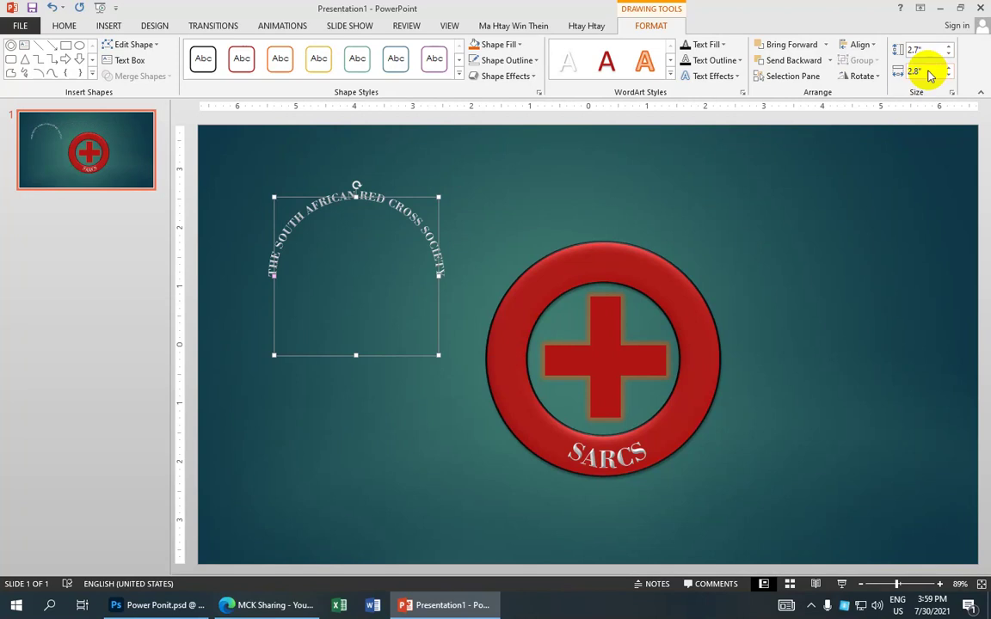
Drag the arched title right over the top of the red ring.
mouse_move(371, 197)
left_mouse_down()
mouse_move(406, 197)
mouse_move(476, 249)
left_mouse_up()
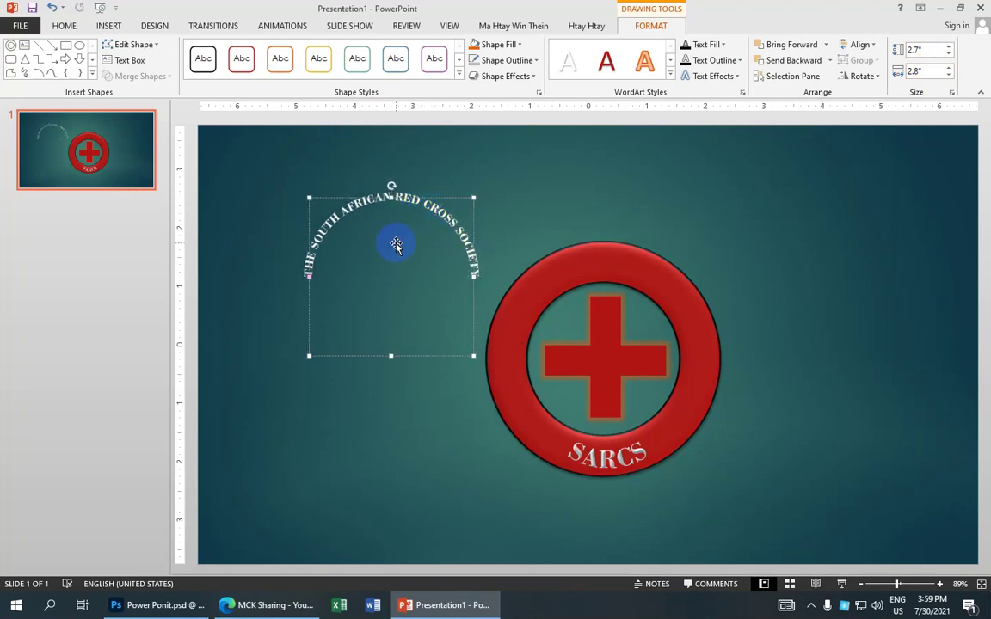
left_click(410, 203)
left_click_drag(412, 197, 565, 285)
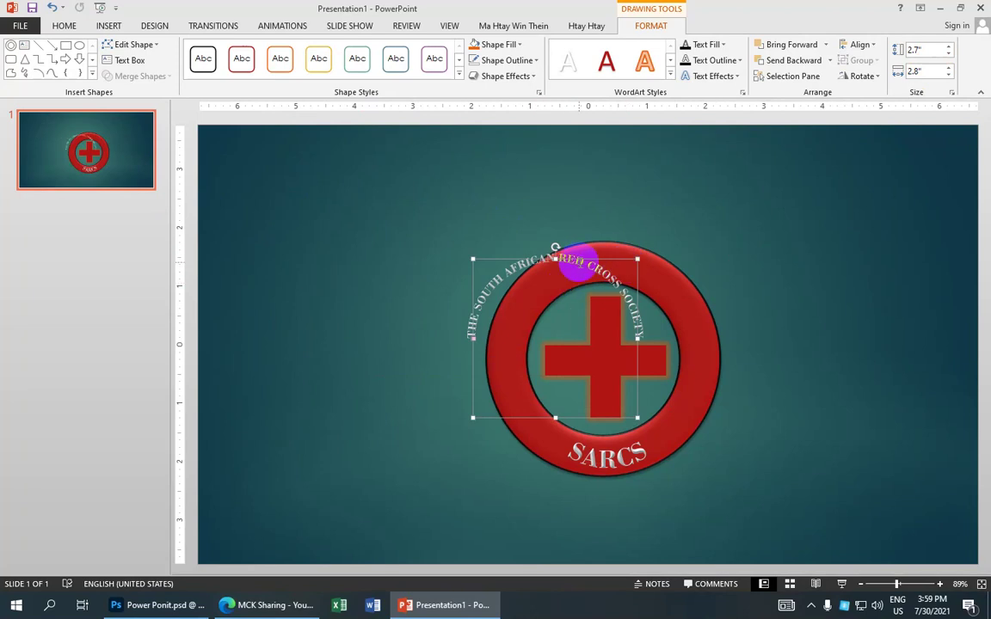
Enlarge the arched society name to 66 pt.
double_click(578, 262)
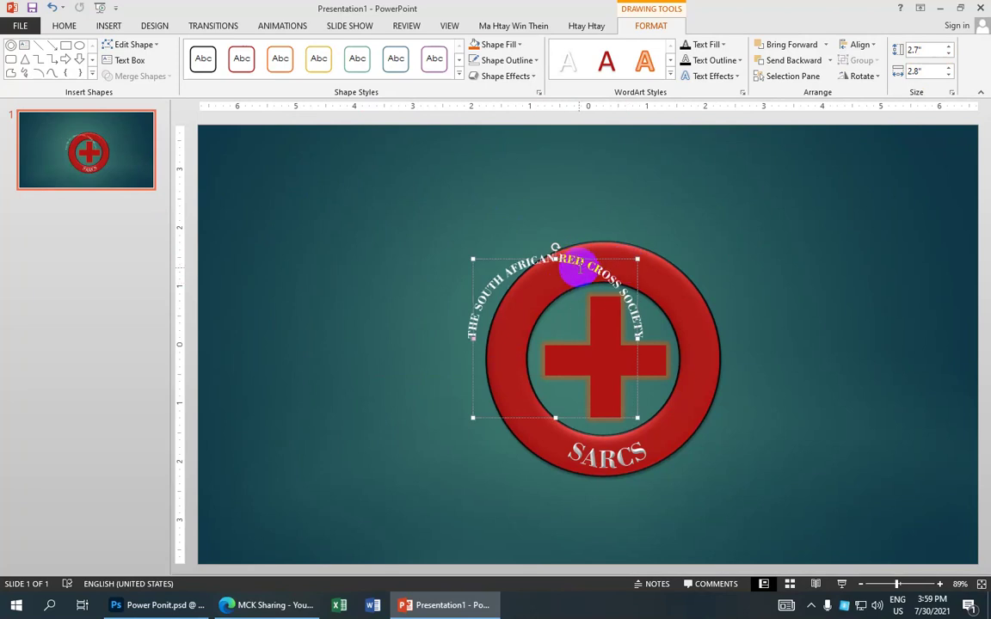
left_click(581, 267)
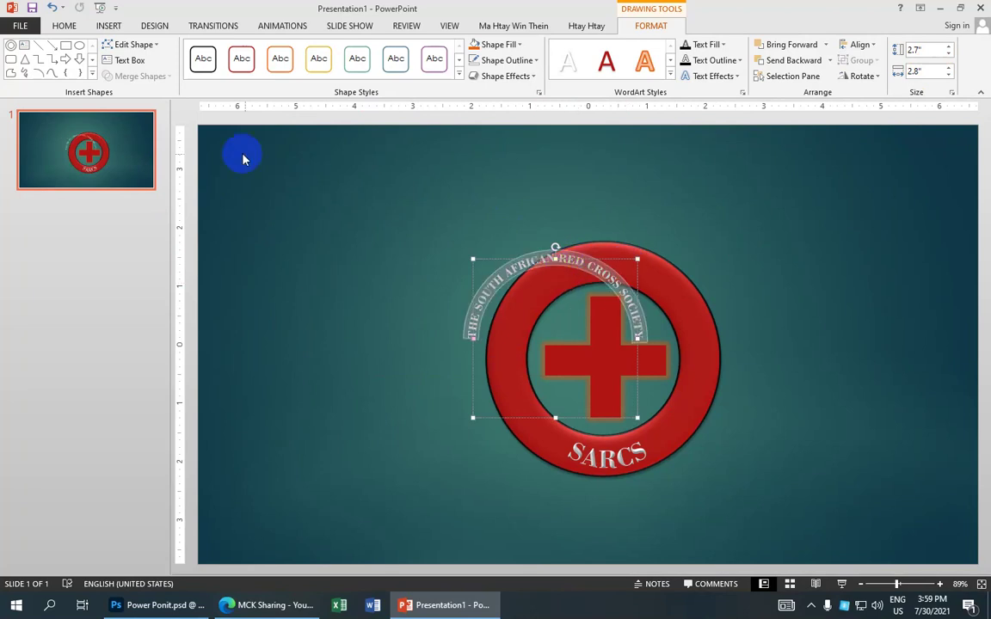
left_click(65, 26)
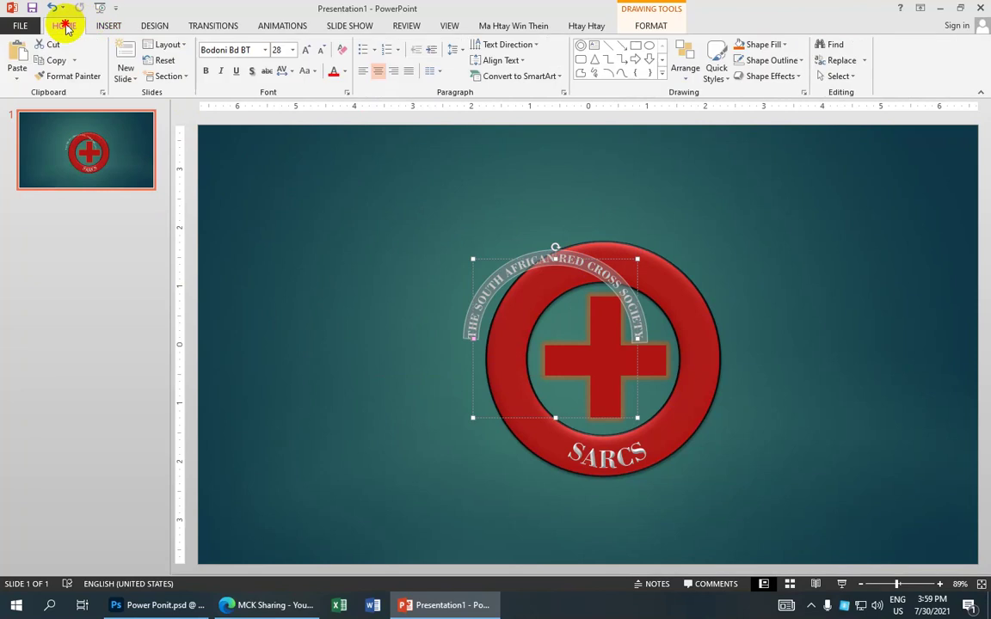
left_click(291, 50)
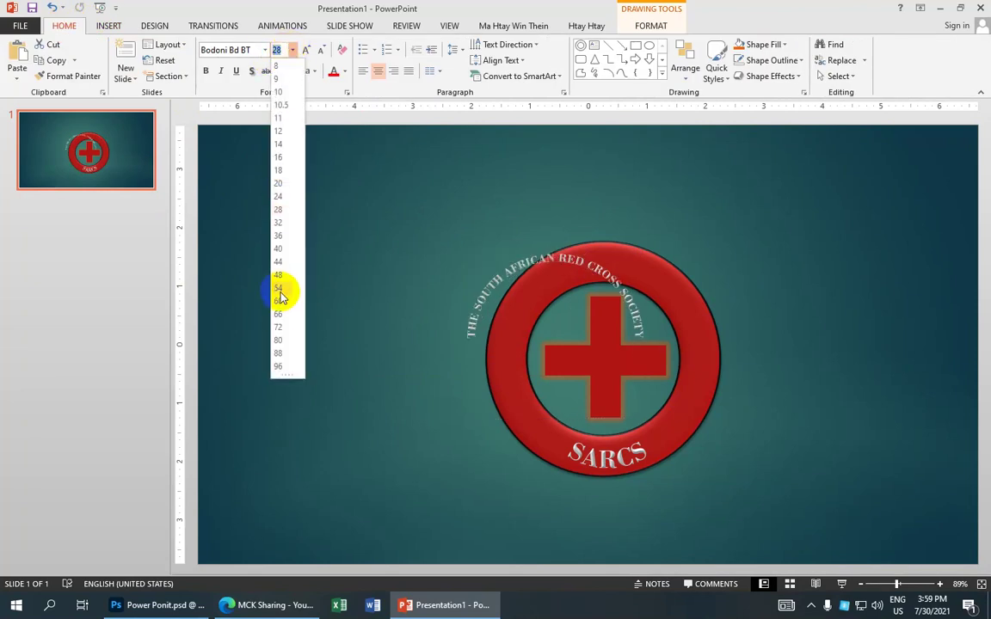
left_click(278, 315)
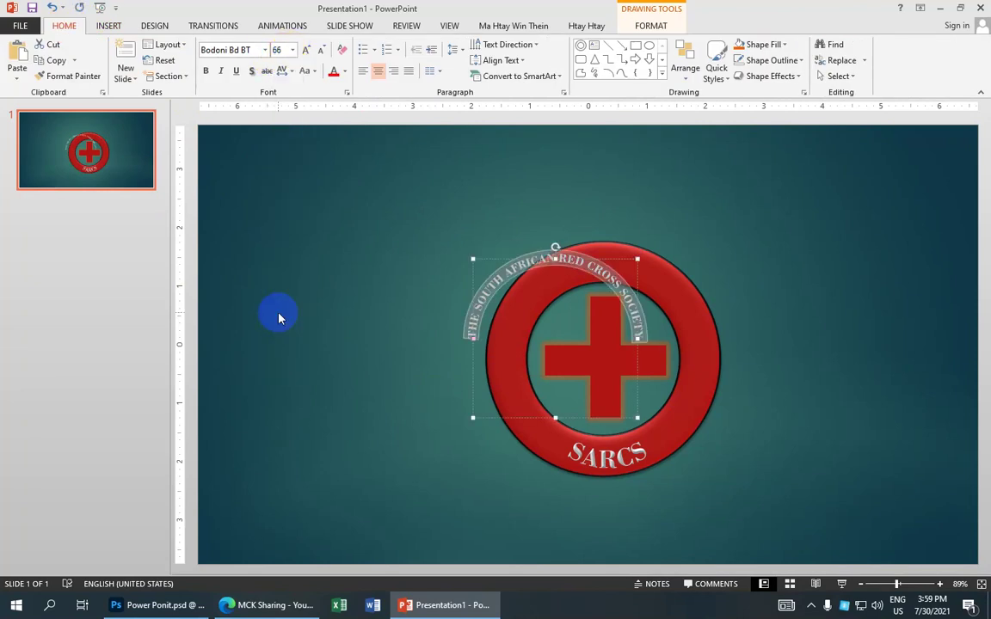
left_click(601, 271)
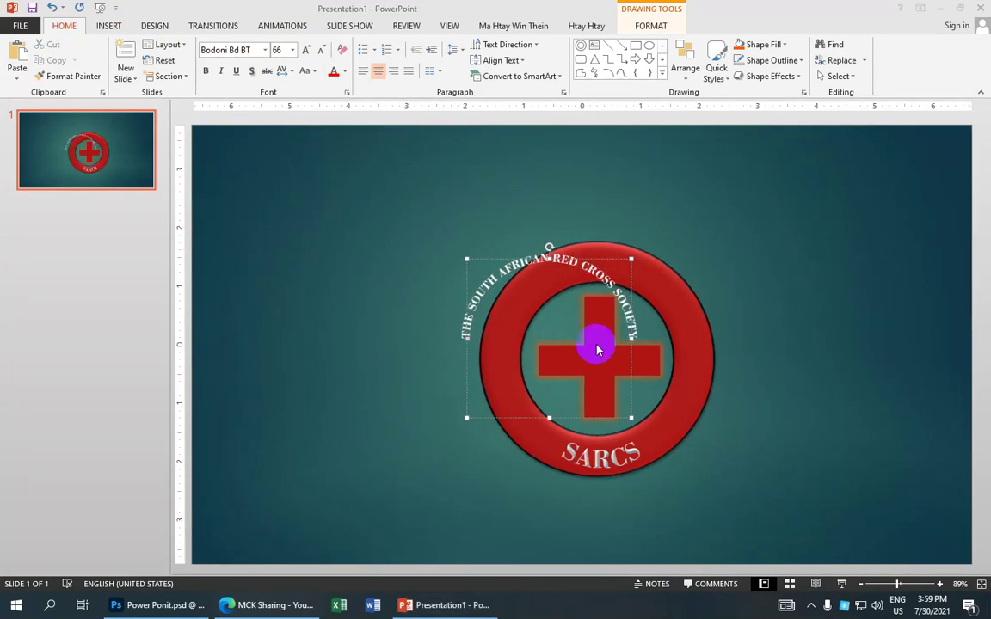
Nudge the arched text box two steps right onto the ring.
left_click(632, 267)
key("Right")
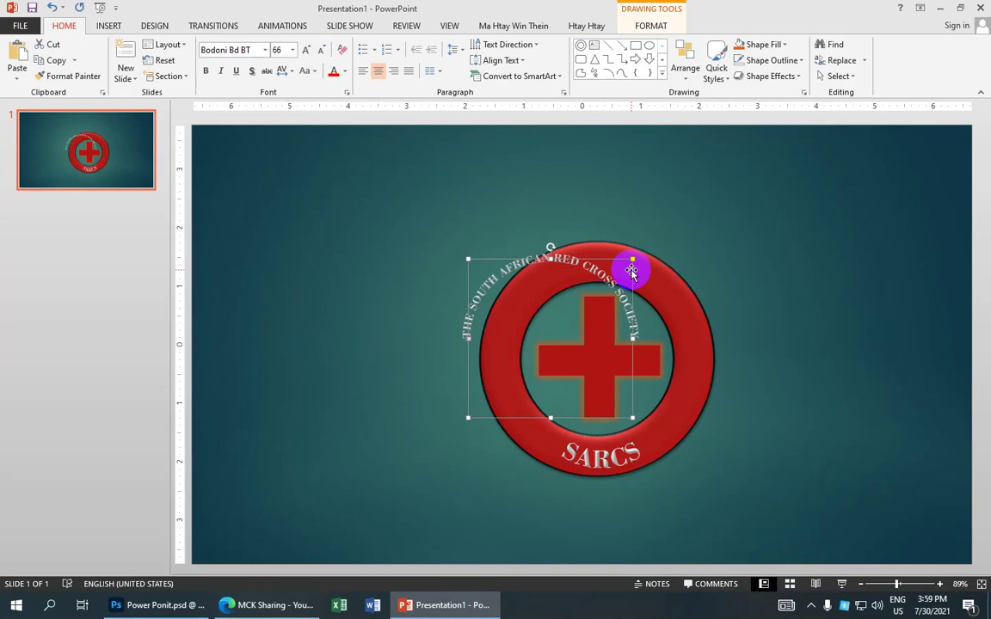
key("Right")
key("Right")
key("Right")
key("Right")
key("Right")
key("Right")
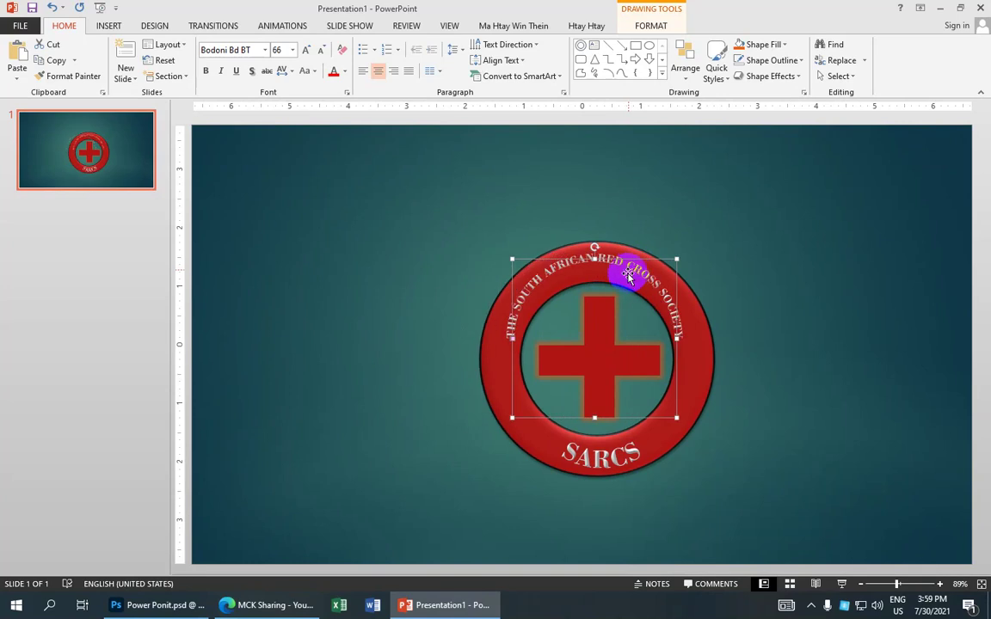
left_click(650, 26)
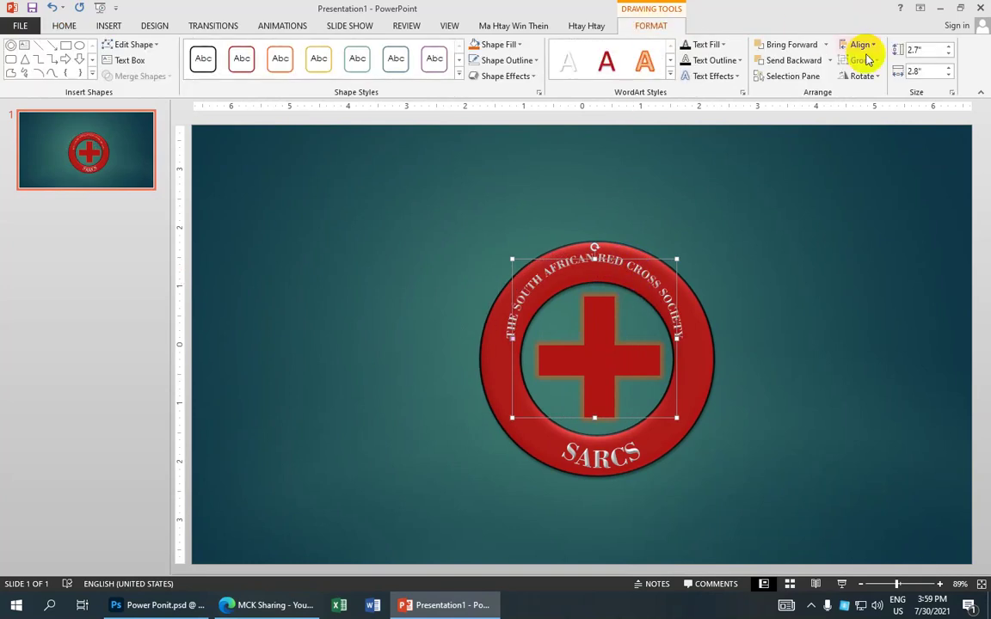
Make the arched text box 3.1" tall and 3" wide.
left_click(948, 48)
left_click(948, 48)
left_click(948, 48)
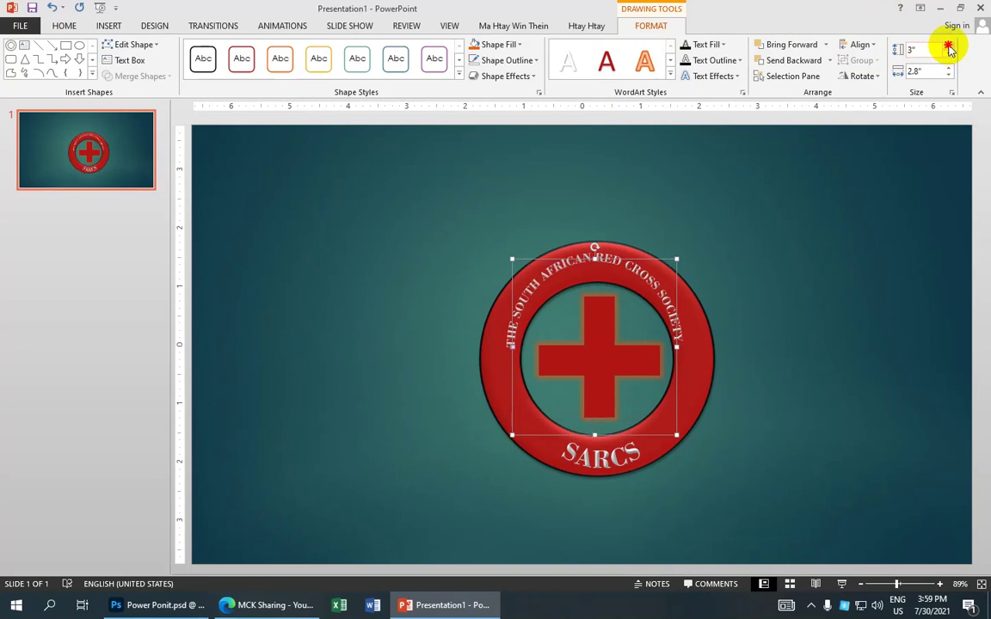
left_click(948, 48)
left_click(949, 68)
left_click(949, 69)
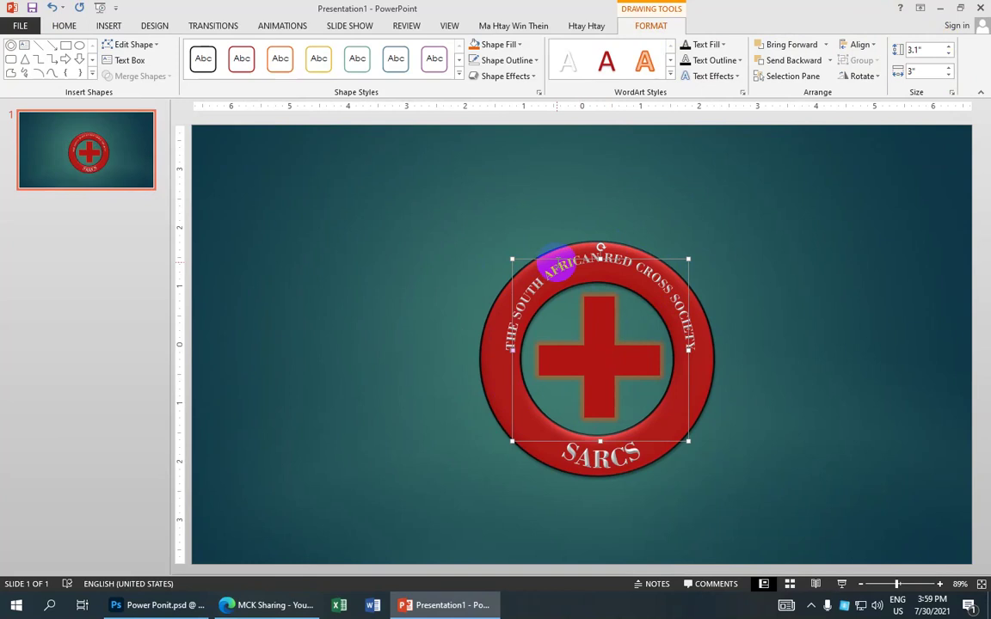
Raise the arched society name to 96 pt.
left_click(564, 266)
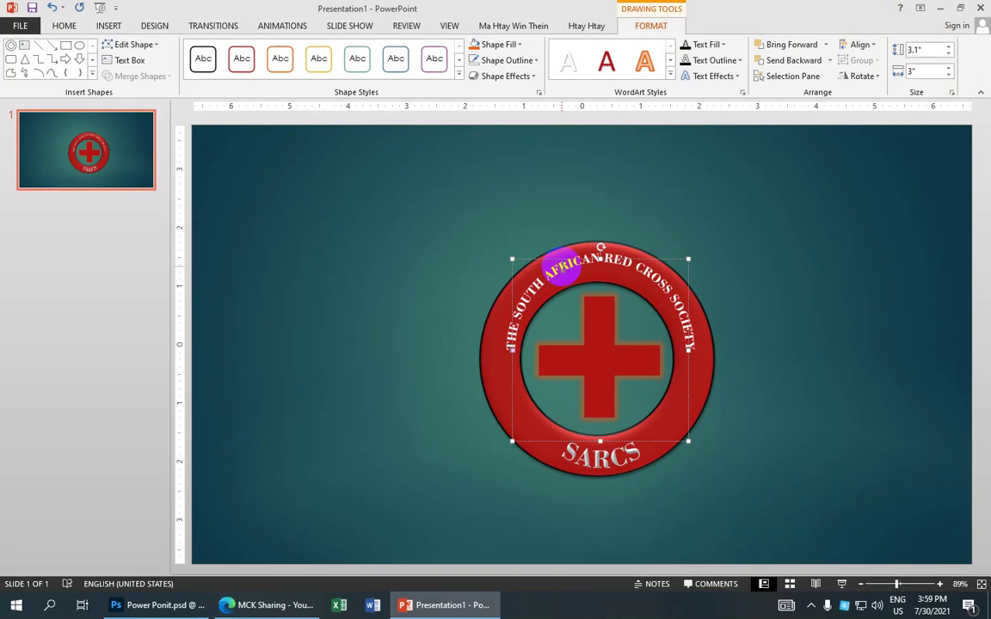
left_click(75, 27)
left_click(293, 49)
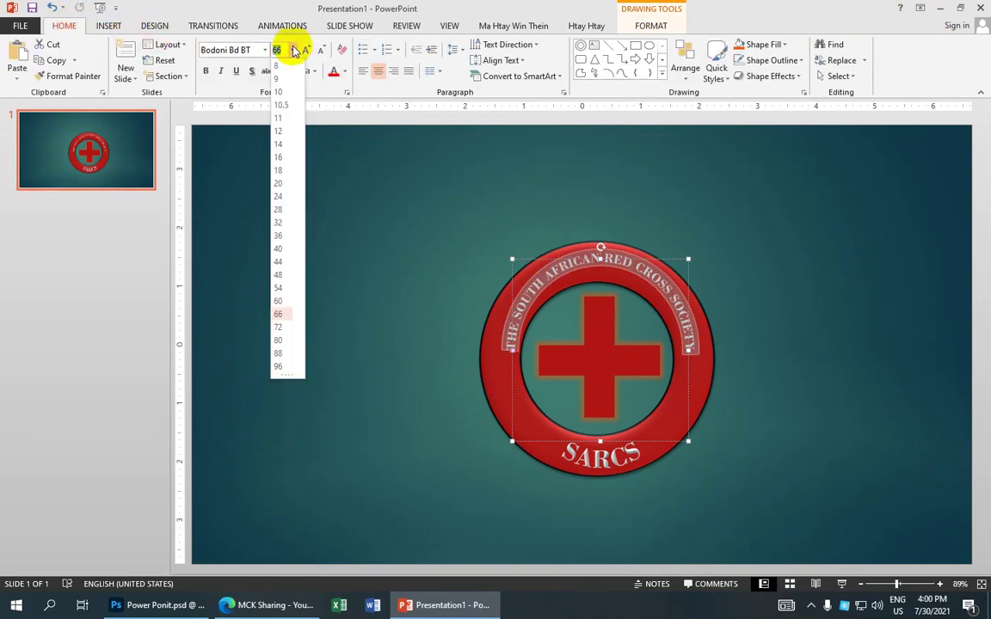
left_click(279, 368)
left_click(279, 370)
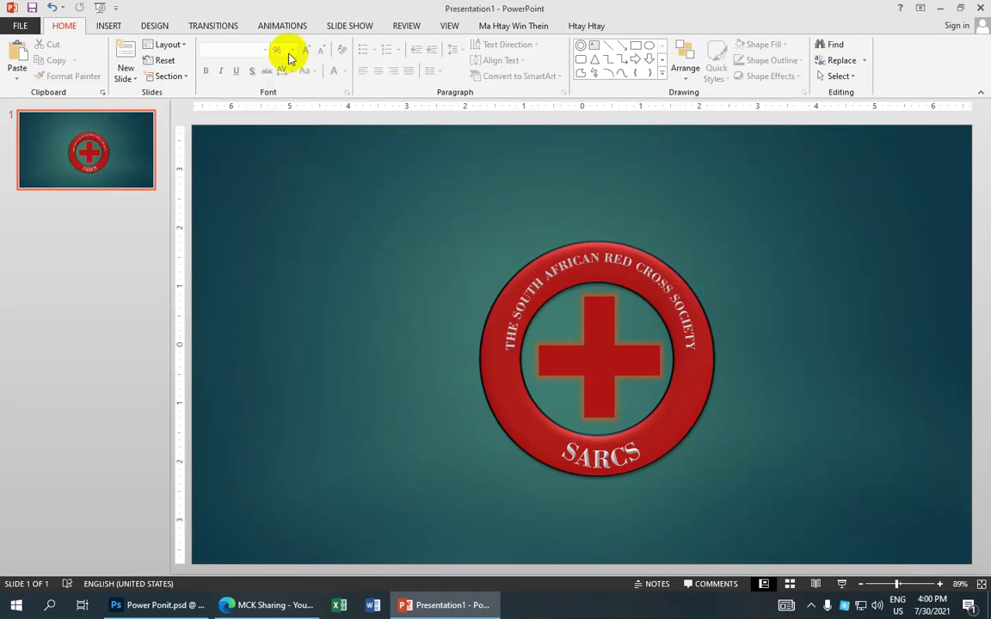
Reselect the arched text box and drag it slightly wider to the right.
left_click(618, 258)
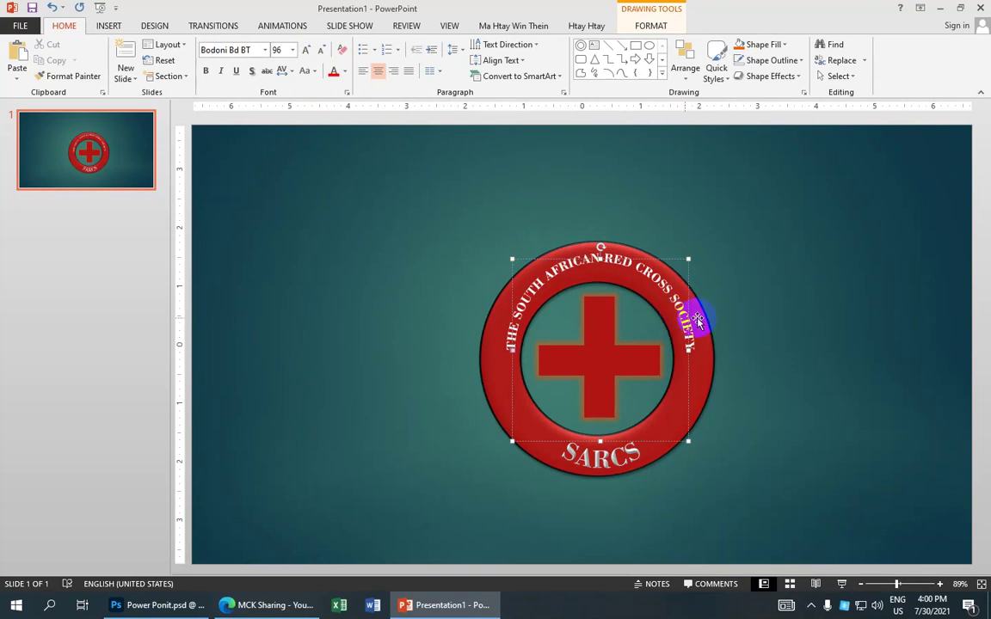
left_click(752, 326)
left_click(678, 311)
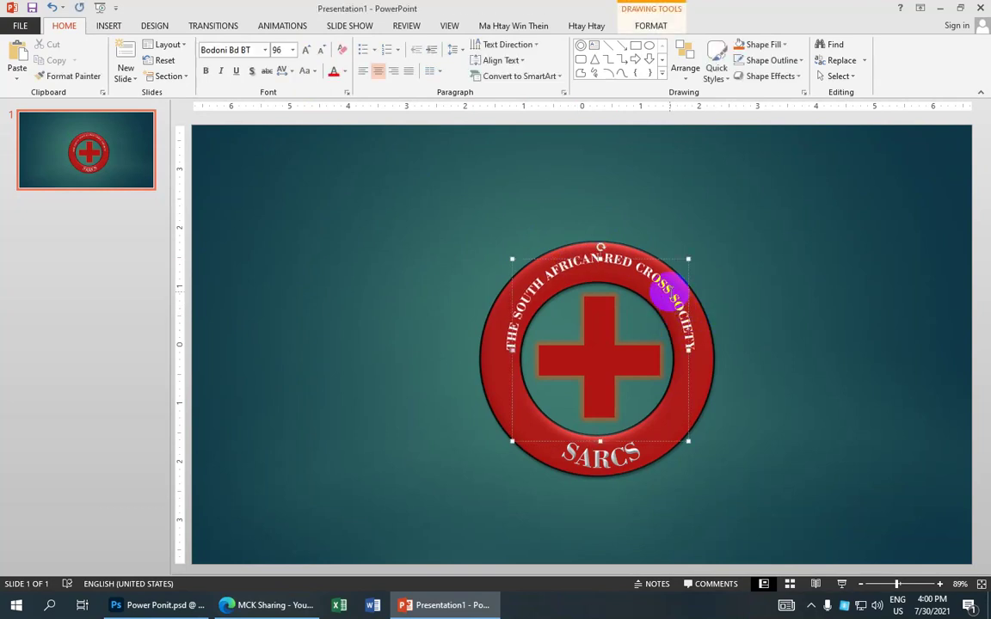
double_click(678, 284)
left_click(680, 319)
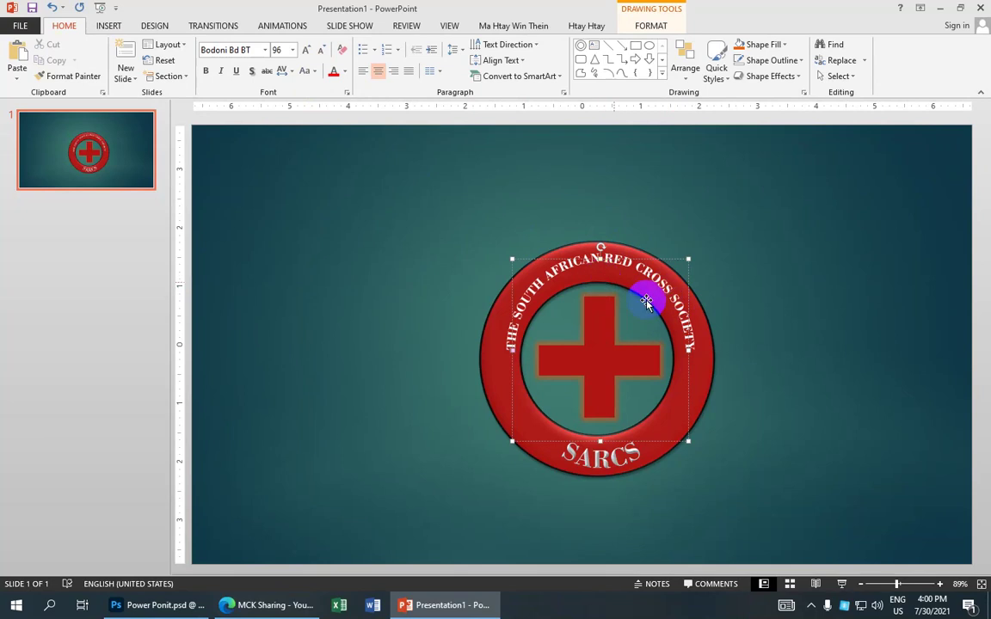
left_click_drag(691, 348, 703, 349)
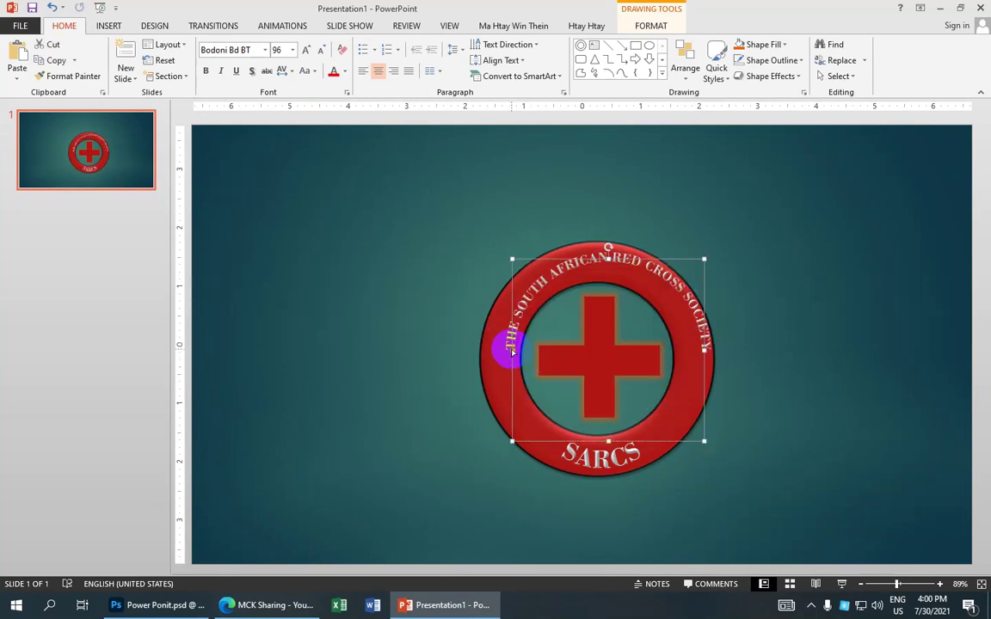
Widen the arched text box and nudge it left and down.
left_click(720, 348)
left_click(703, 351)
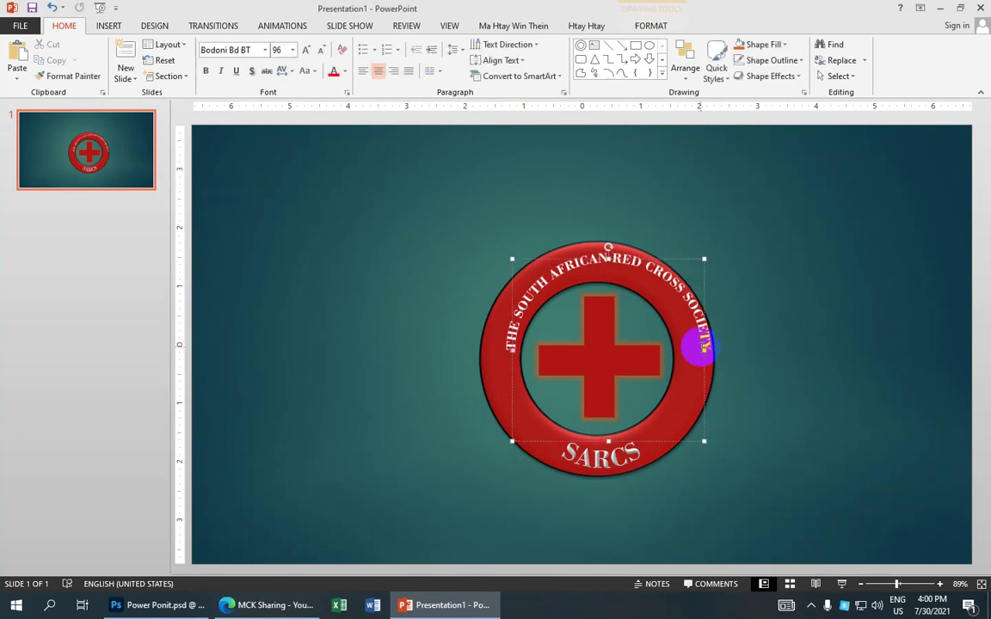
left_click_drag(703, 360, 718, 356)
key("Left")
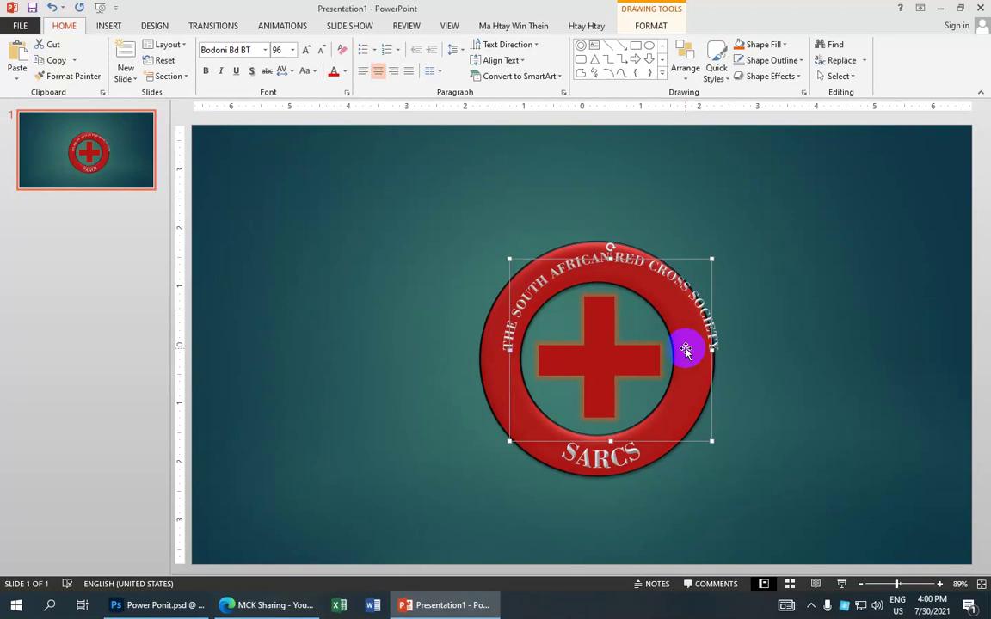
key("Left")
key("Left")
key("Left")
key("Down")
key("Down")
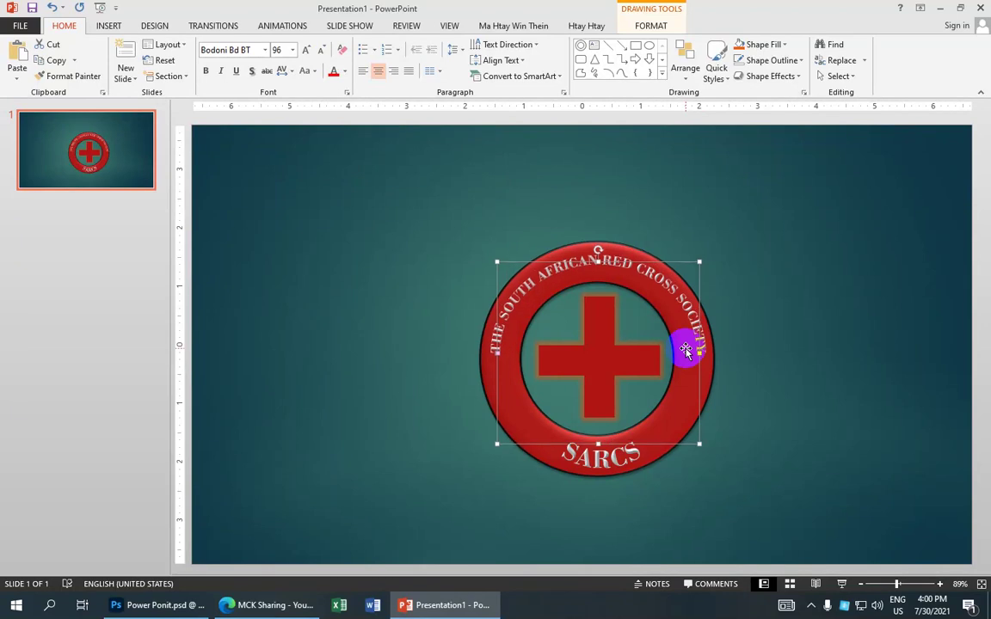
key("Down")
key("Down")
key("Left")
key("Down")
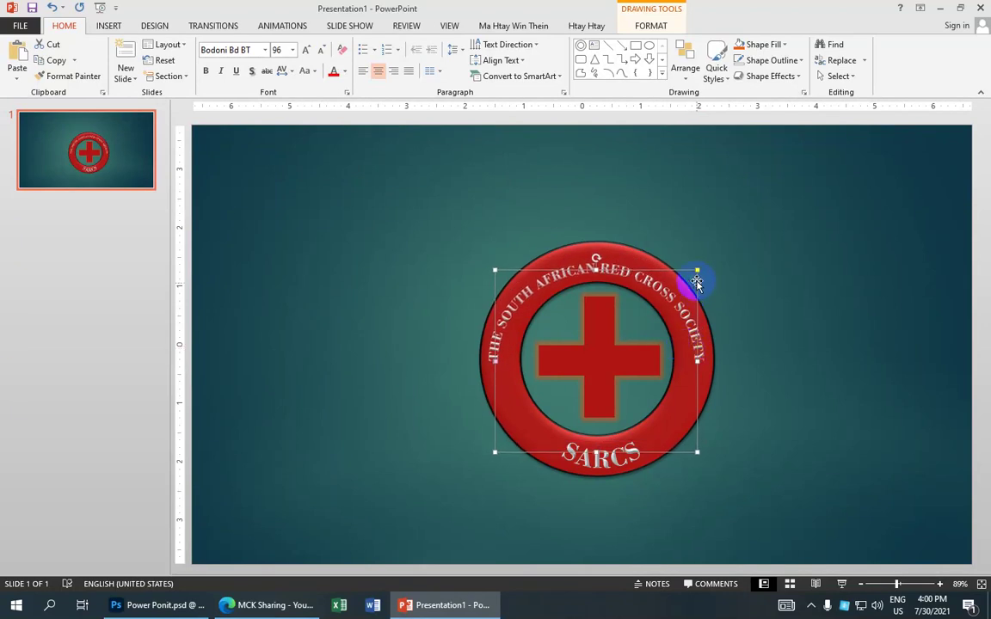
Enlarge the arc from its top-right corner and centre it over the ring.
left_click_drag(697, 269, 754, 228)
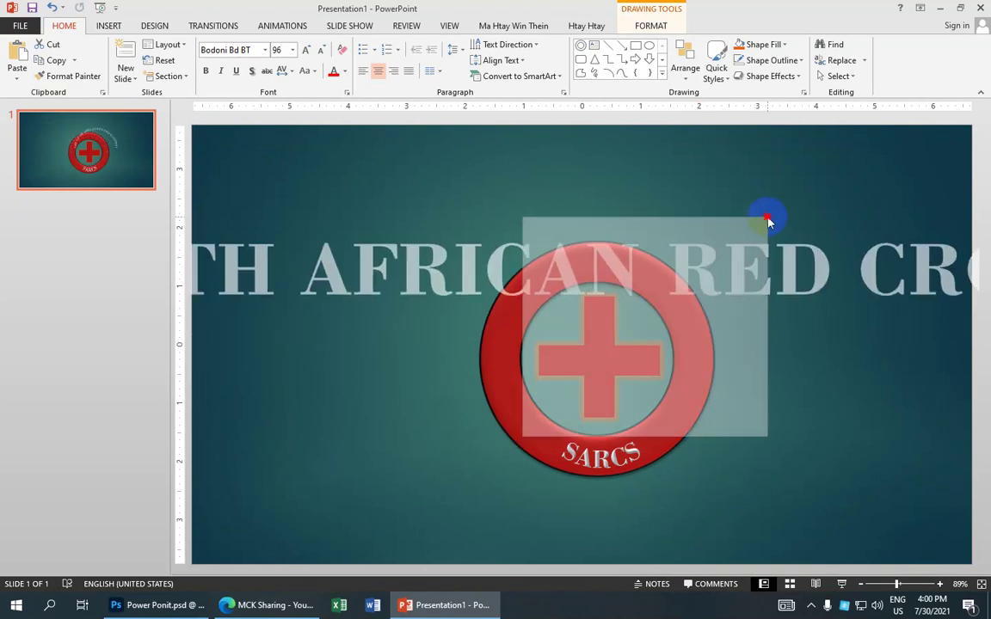
left_click_drag(754, 225, 768, 217)
key("Left")
key("Left")
key("Left")
key("Left")
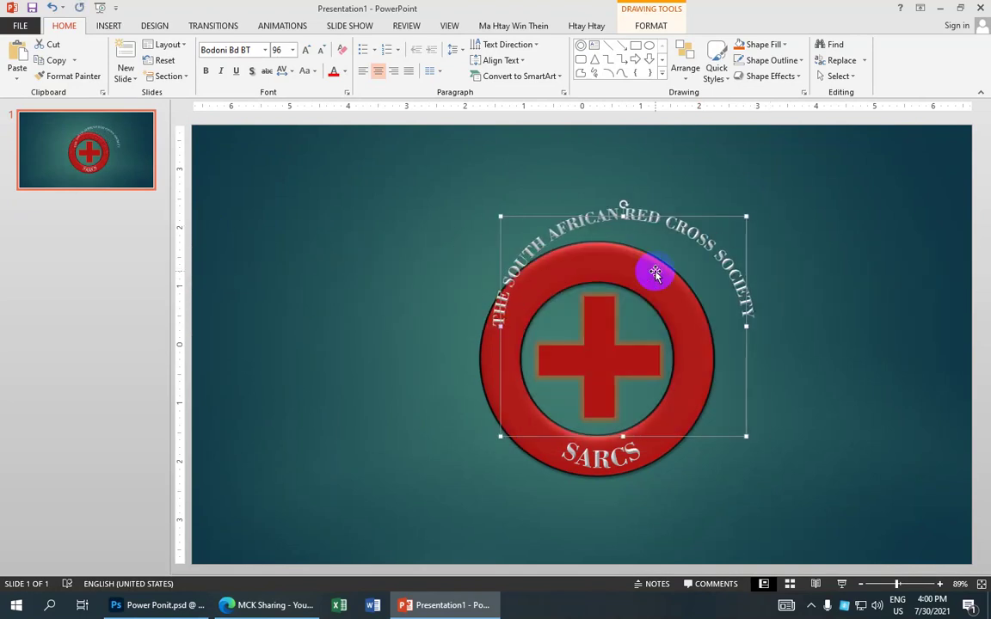
key("Left")
key("Left")
key("Left")
key("Left")
key("Left")
key("Left")
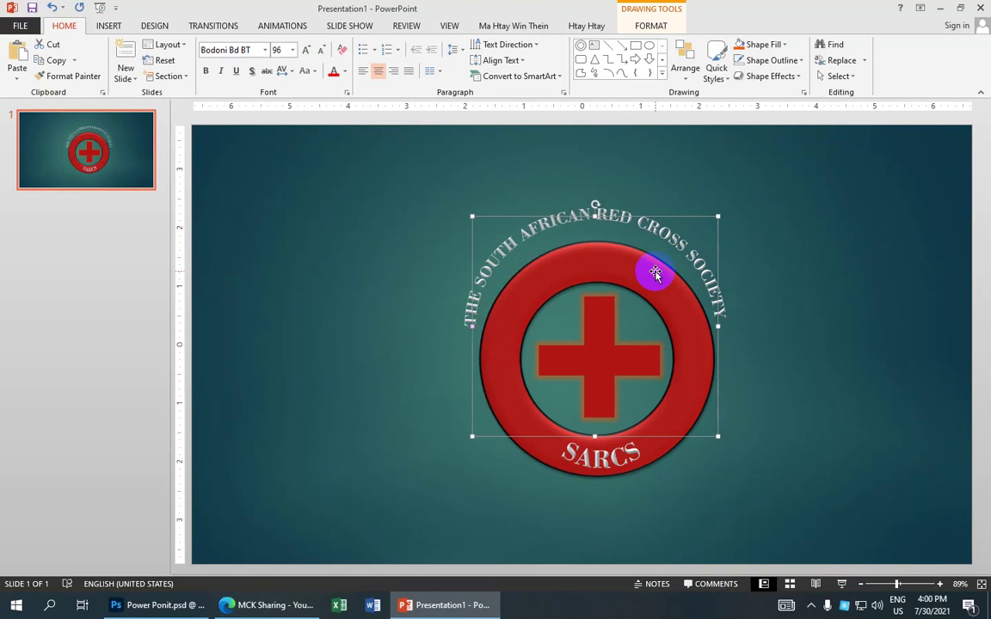
key("Down")
key("Down")
key("Down")
key("Down")
key("Down")
key("Down")
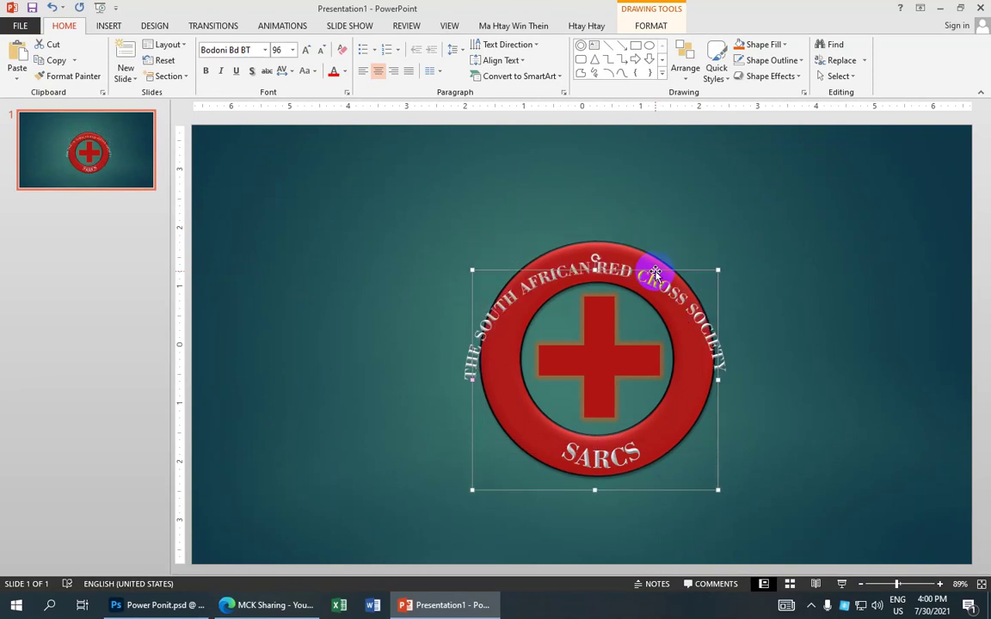
key("Up")
key("Up")
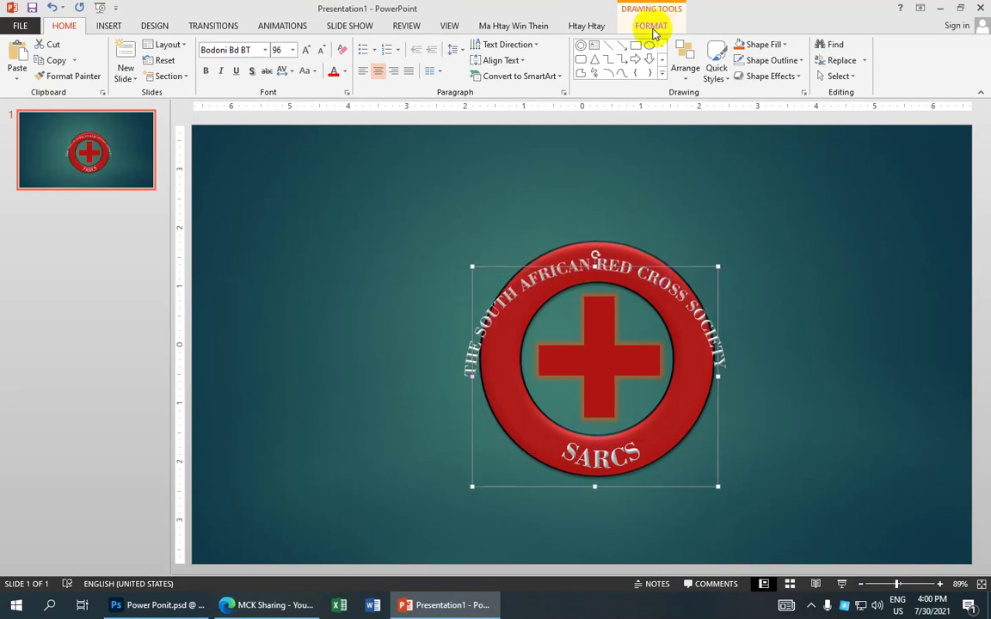
Narrow the arched text box to 3.7" and nudge it right.
left_click(651, 26)
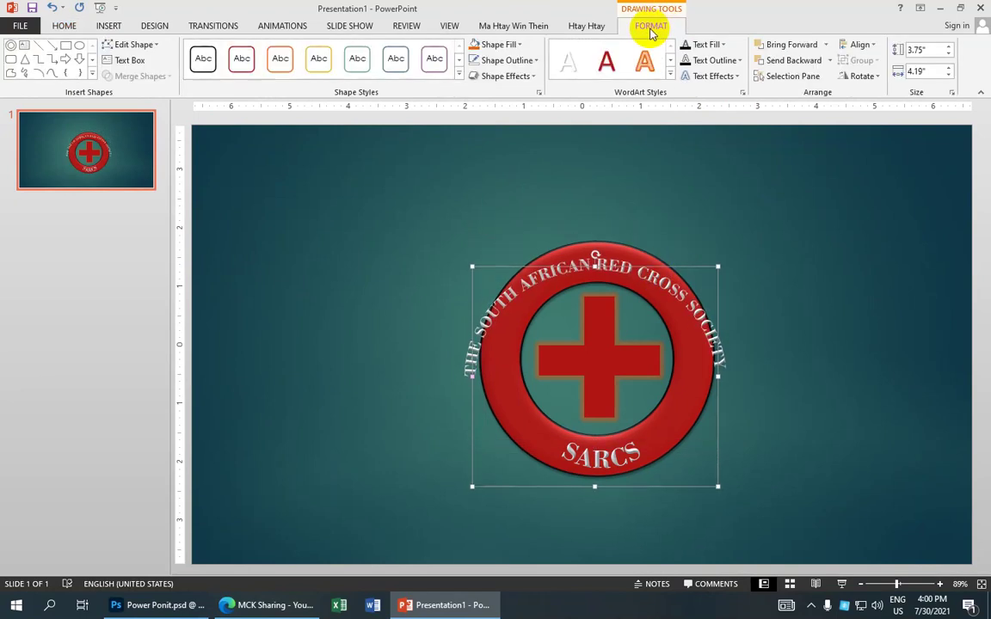
left_click(951, 78)
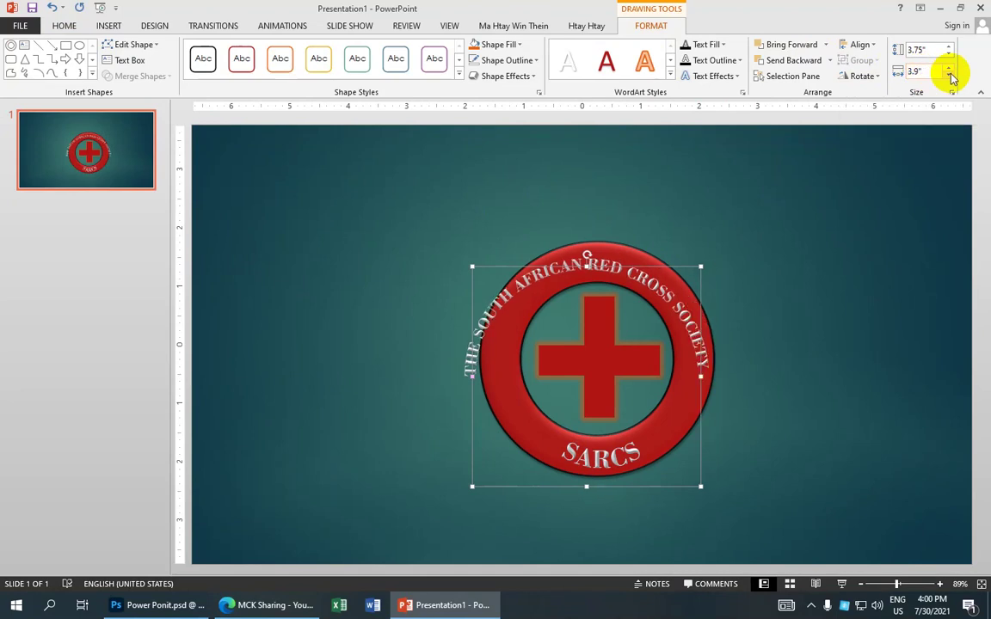
left_click(951, 76)
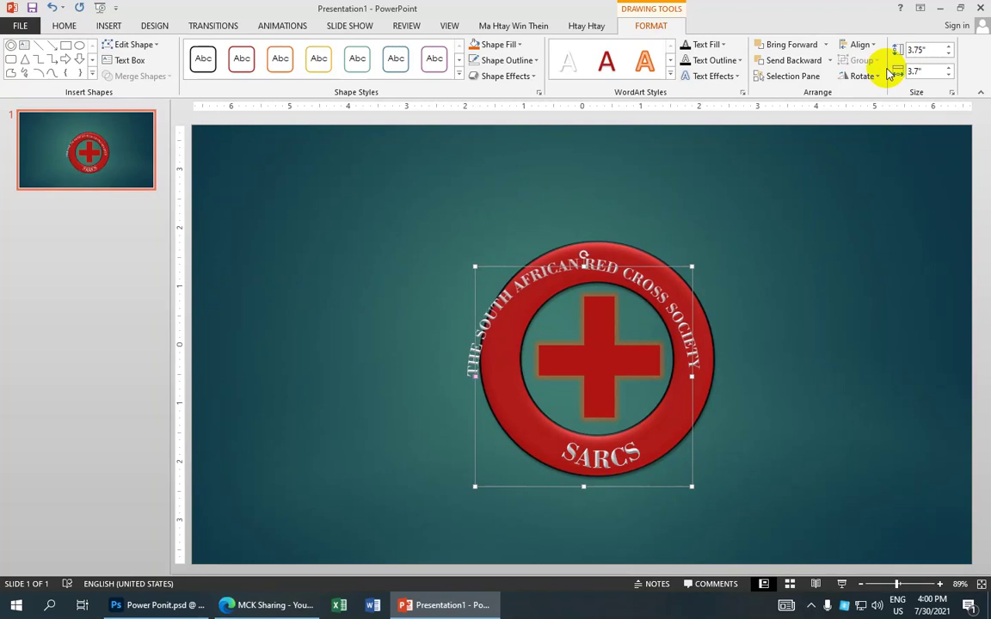
key("Right")
key("ctrl+Right")
key("ctrl+Right")
key("ctrl+Right")
key("ctrl+Right")
key("ctrl+Right")
key("ctrl+Right")
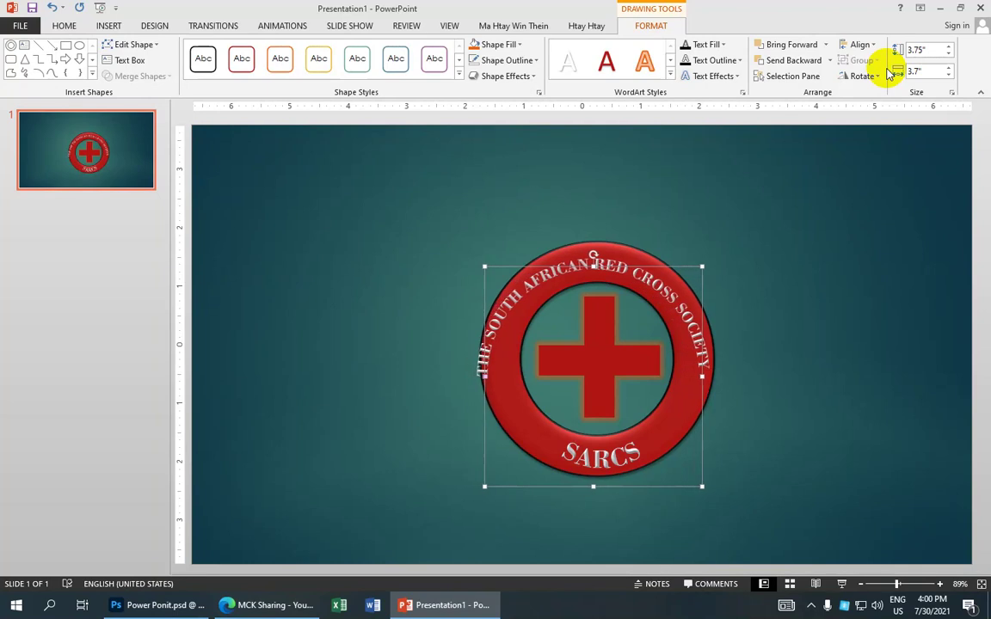
key("ctrl+Right")
key("ctrl+Right")
key("ctrl+Right")
key("ctrl+Right")
key("ctrl+Right")
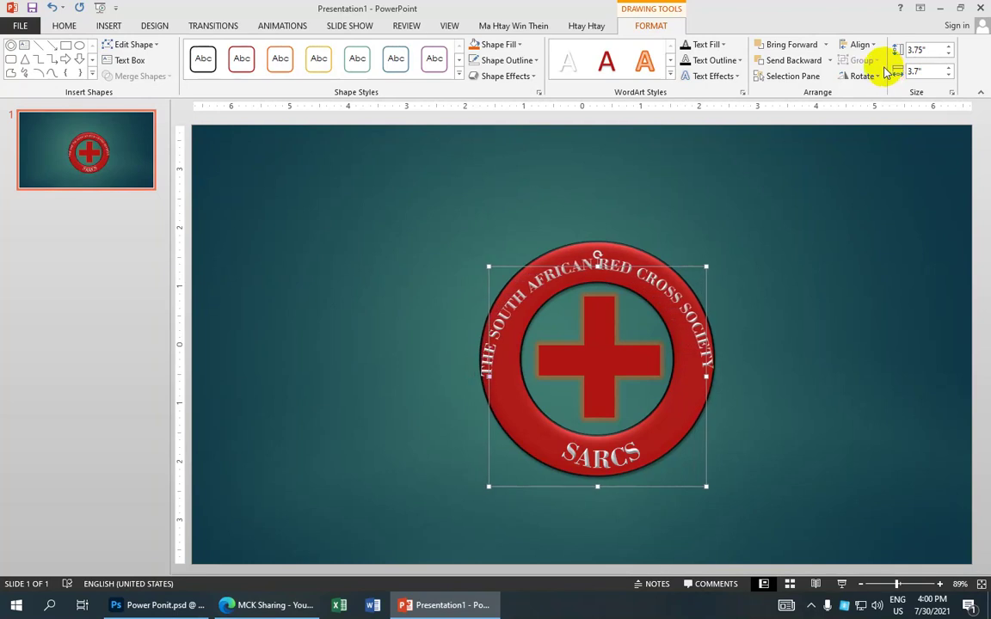
Narrow the box further to 3.4" and nudge the arc right and slightly up.
left_click(949, 75)
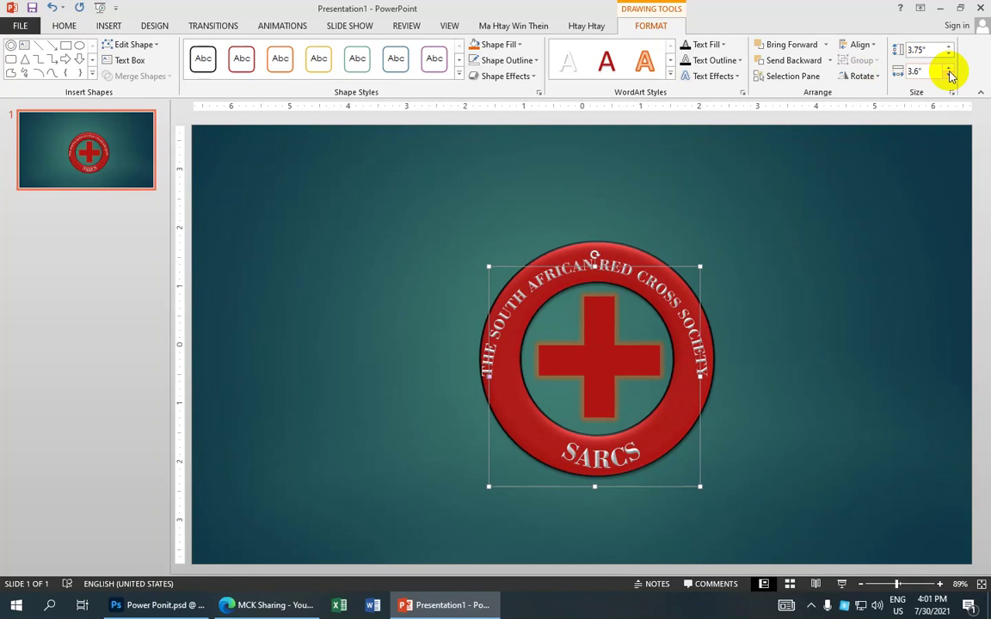
key("ctrl+Right")
key("ctrl+Right")
key("ctrl+Right")
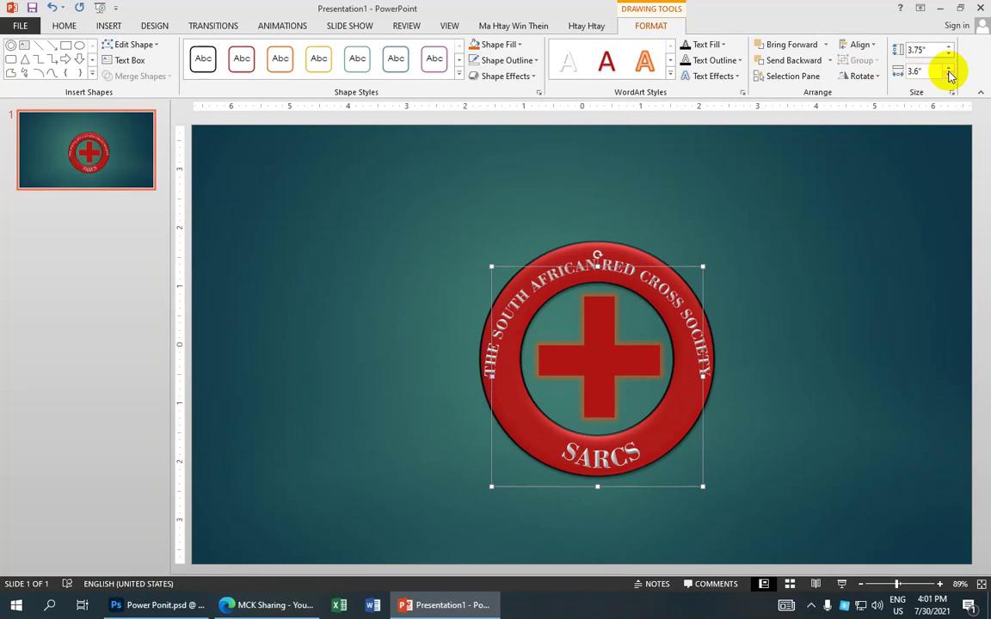
key("ctrl+Right")
key("ctrl+Right")
key("ctrl+Right")
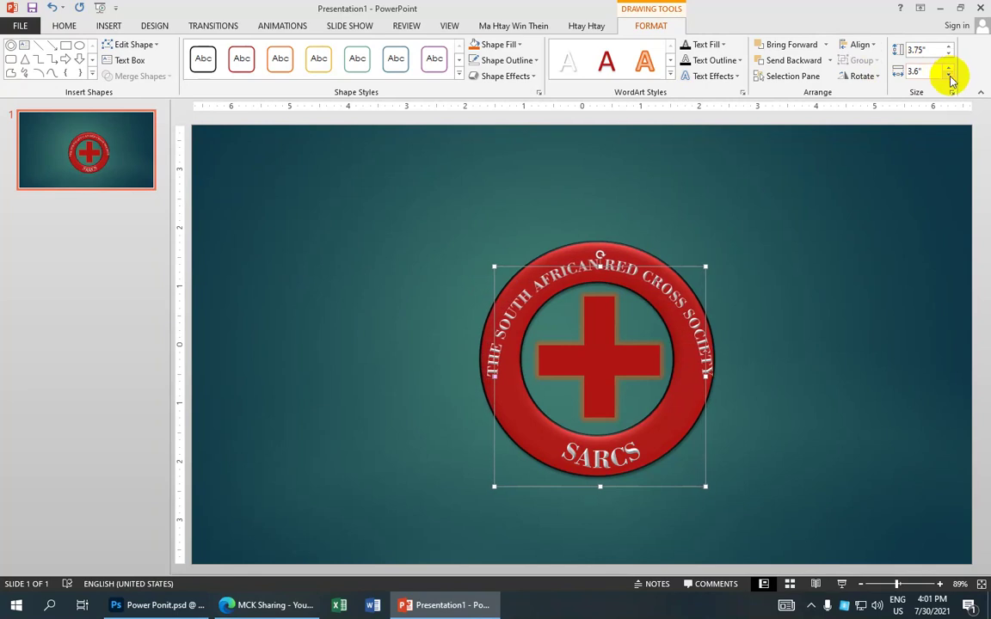
left_click(949, 76)
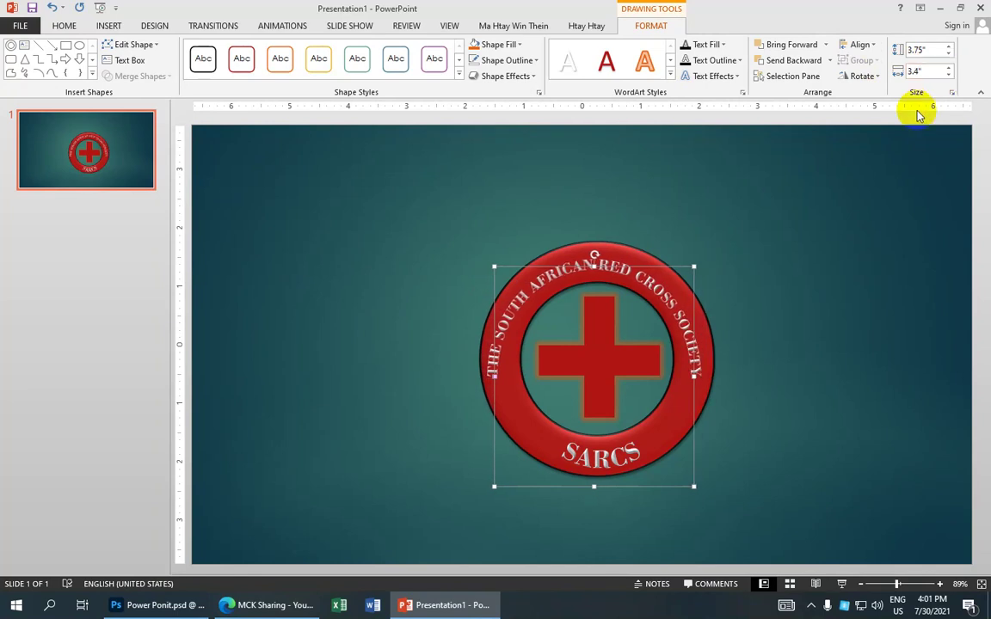
key("ctrl+Right")
key("ctrl+Right")
key("ctrl+Right")
key("ctrl+Right")
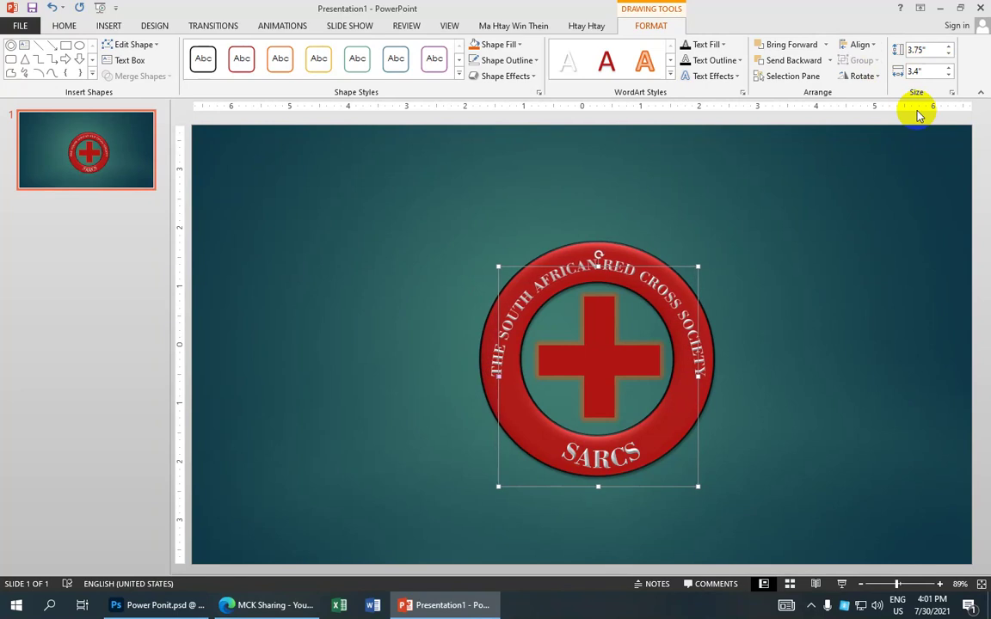
key("ctrl+Right")
key("ctrl+Right")
key("ctrl+Right")
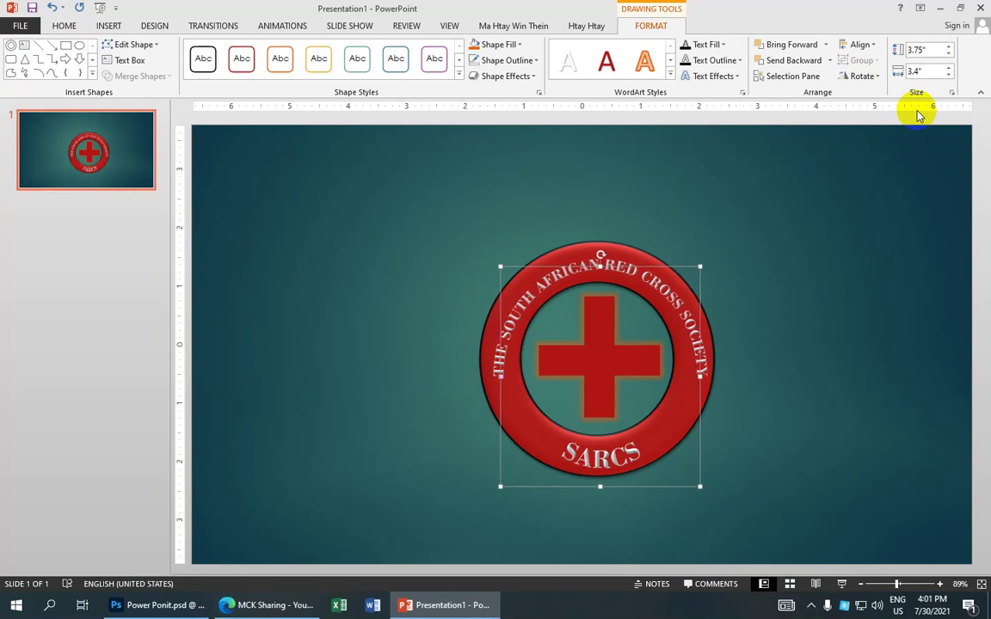
key("ctrl+Up")
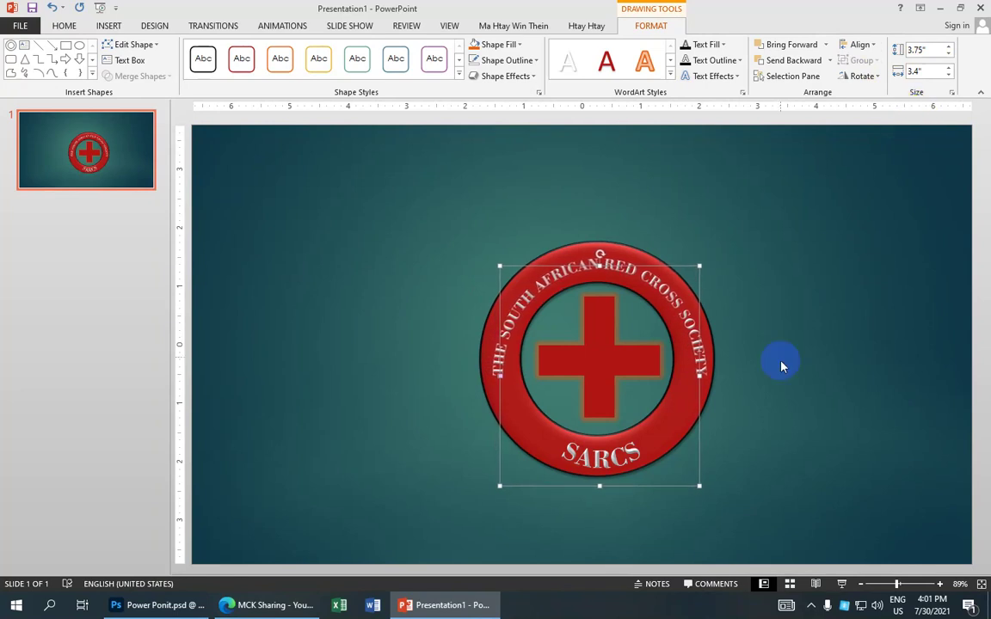
Apply the plain white Office theme to the slide.
left_click_drag(898, 592, 886, 592)
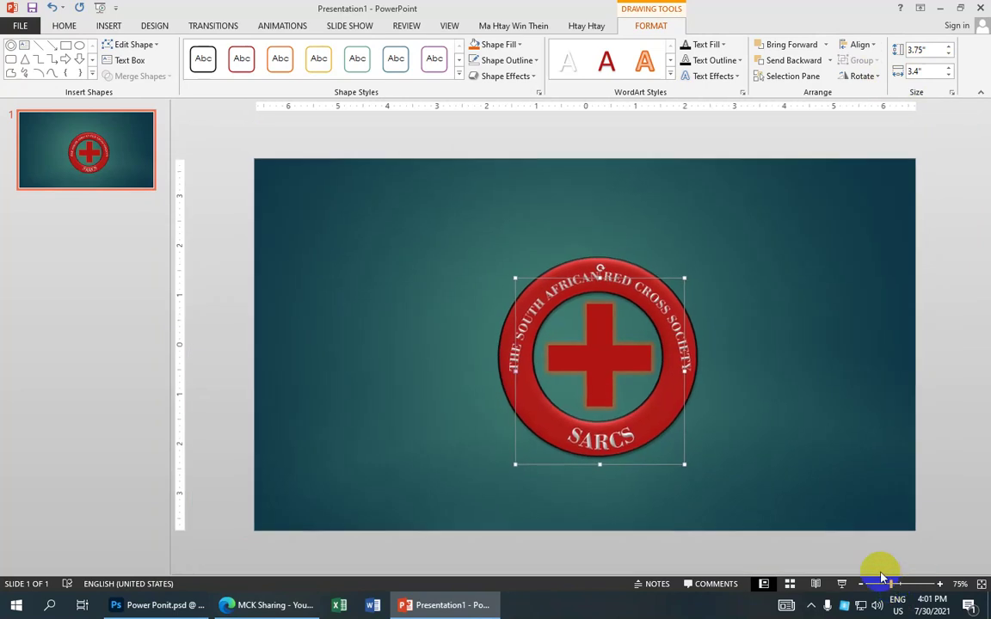
left_click(478, 217)
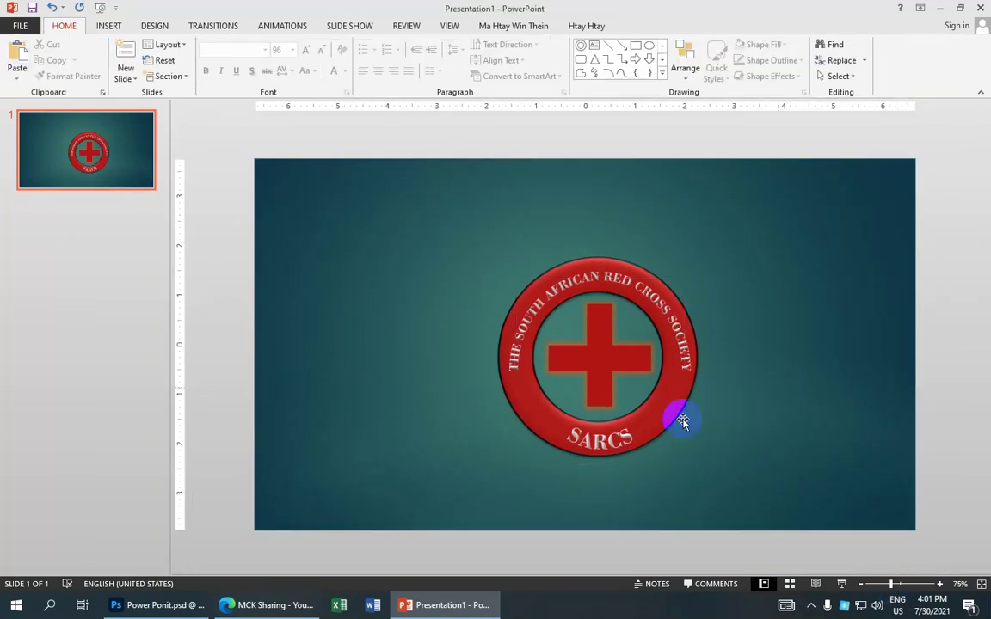
left_click(148, 28)
left_click(100, 61)
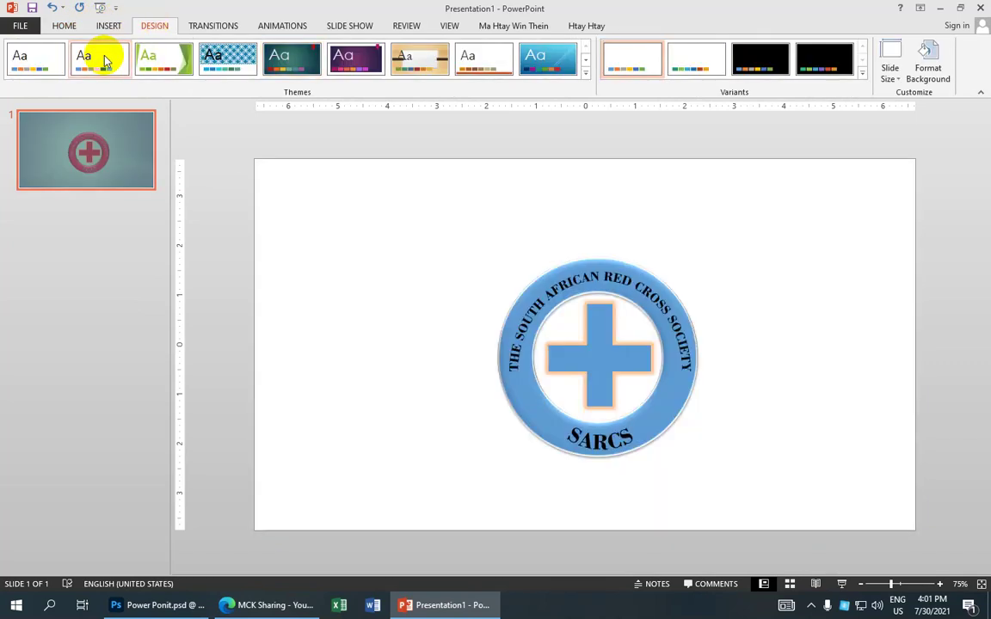
Select the logo and check its Shape Fill, leaving the text box with no fill.
left_click(663, 394)
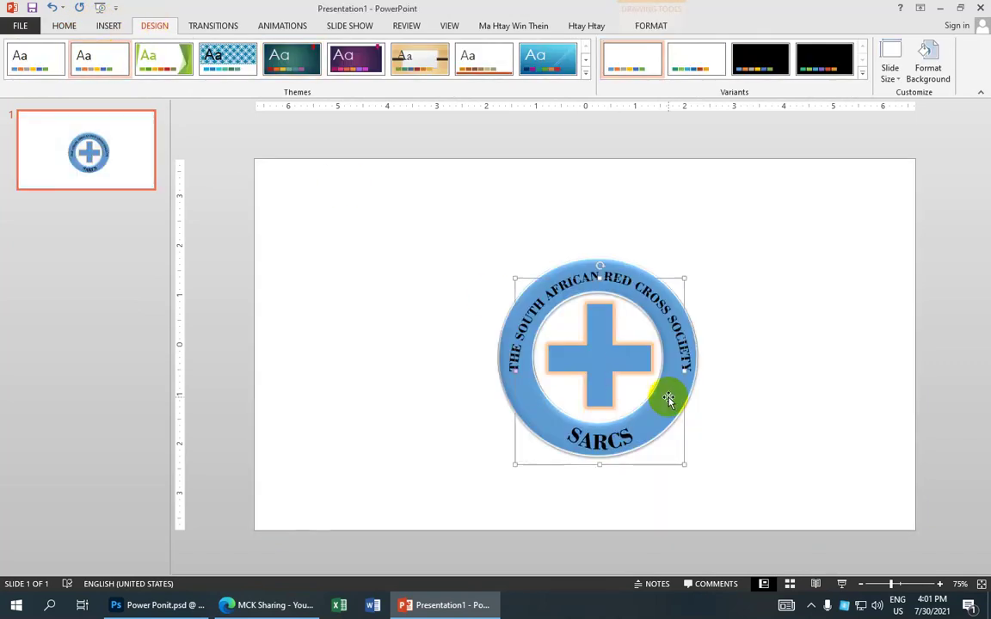
left_click(722, 343)
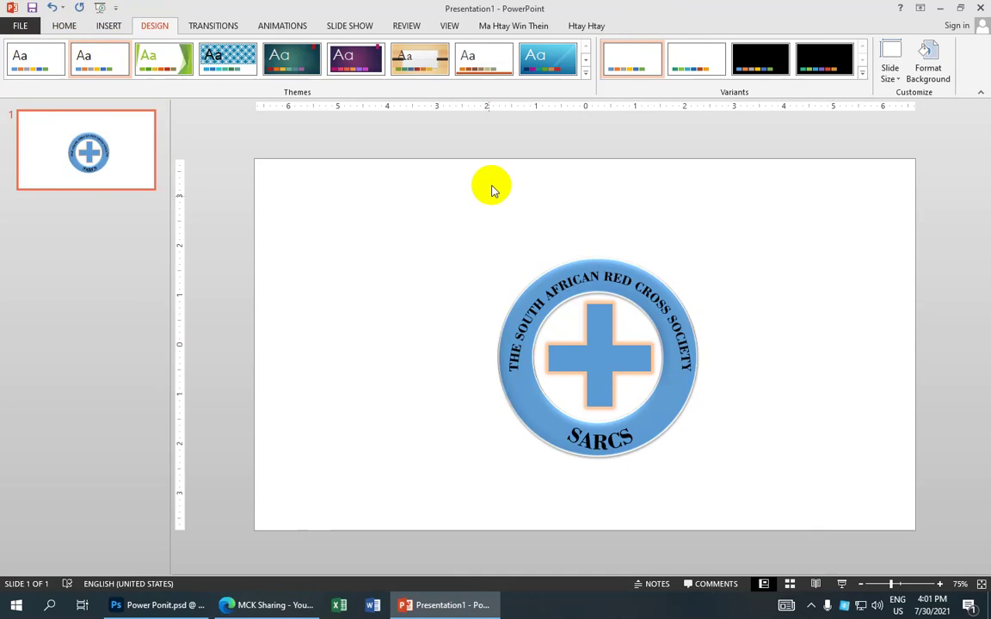
left_click(680, 390)
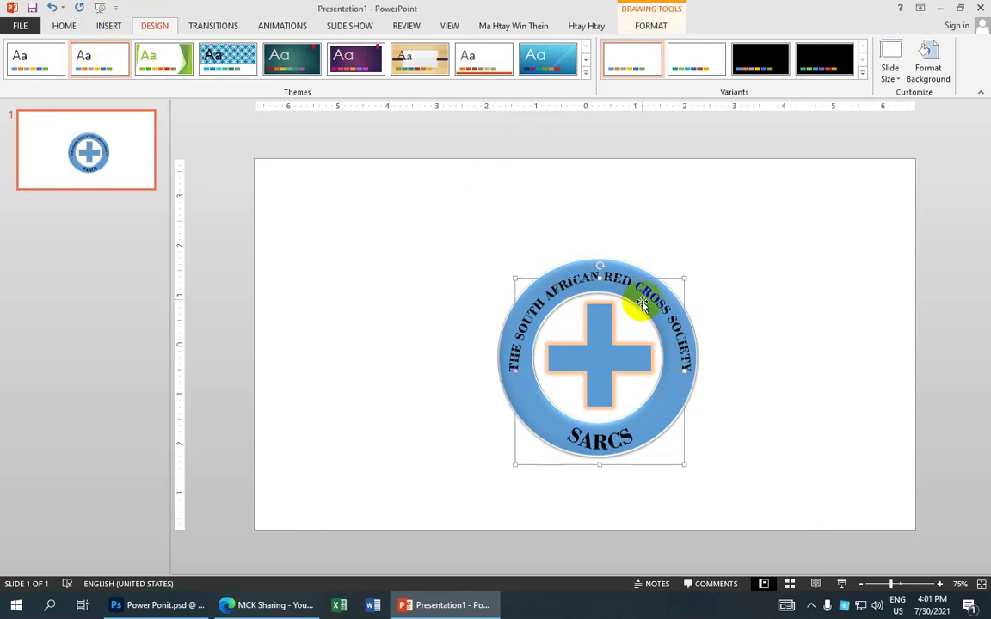
left_click(650, 25)
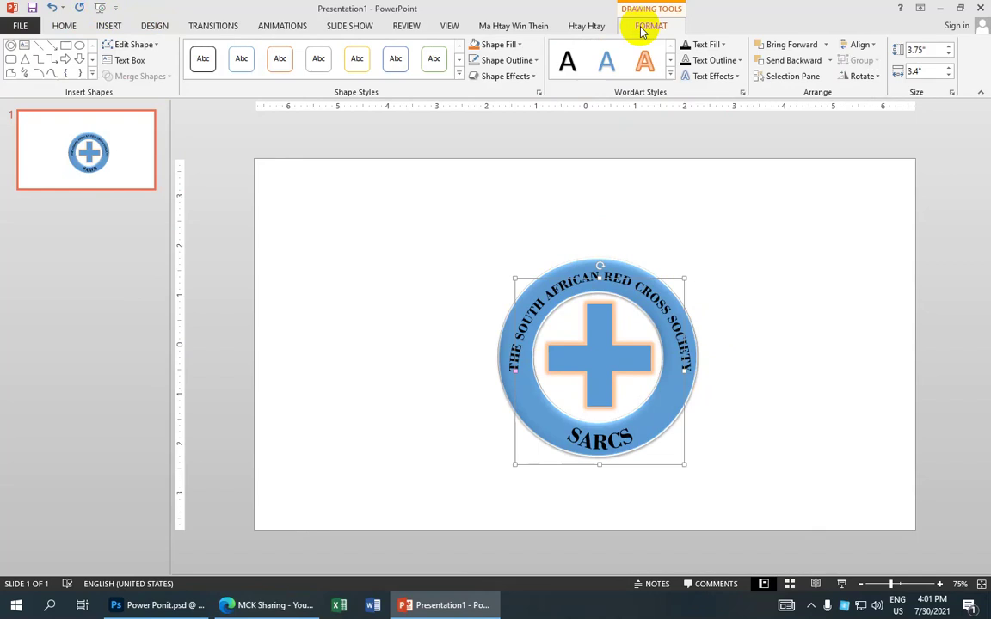
left_click(519, 45)
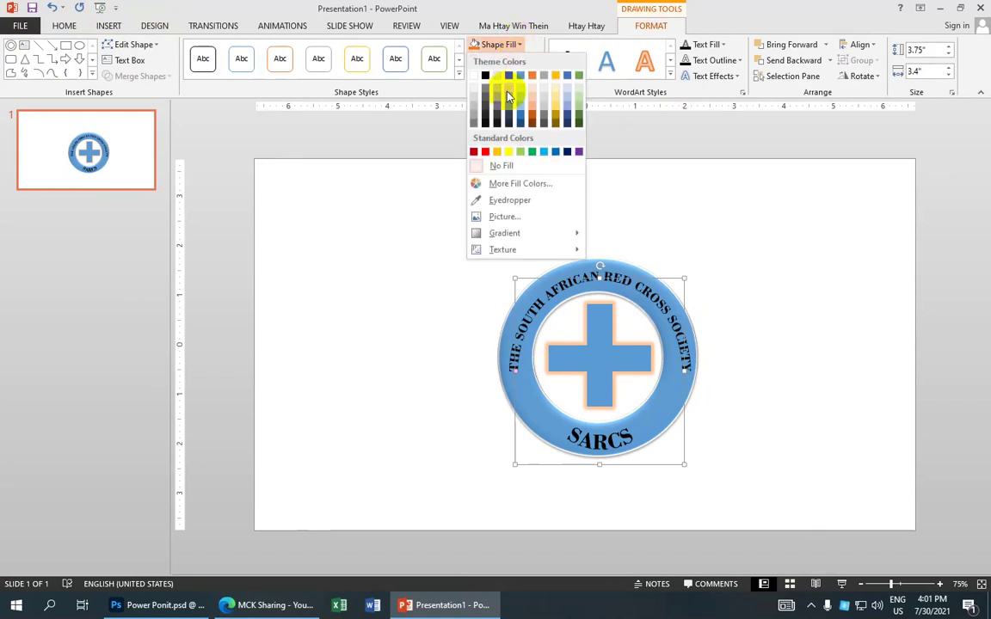
left_click(576, 166)
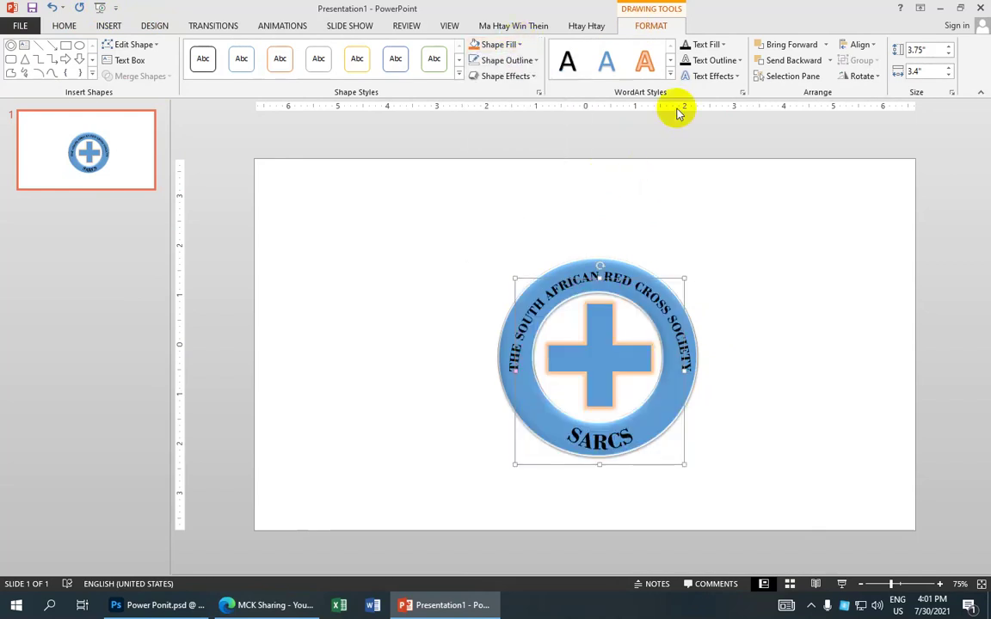
left_click(495, 44)
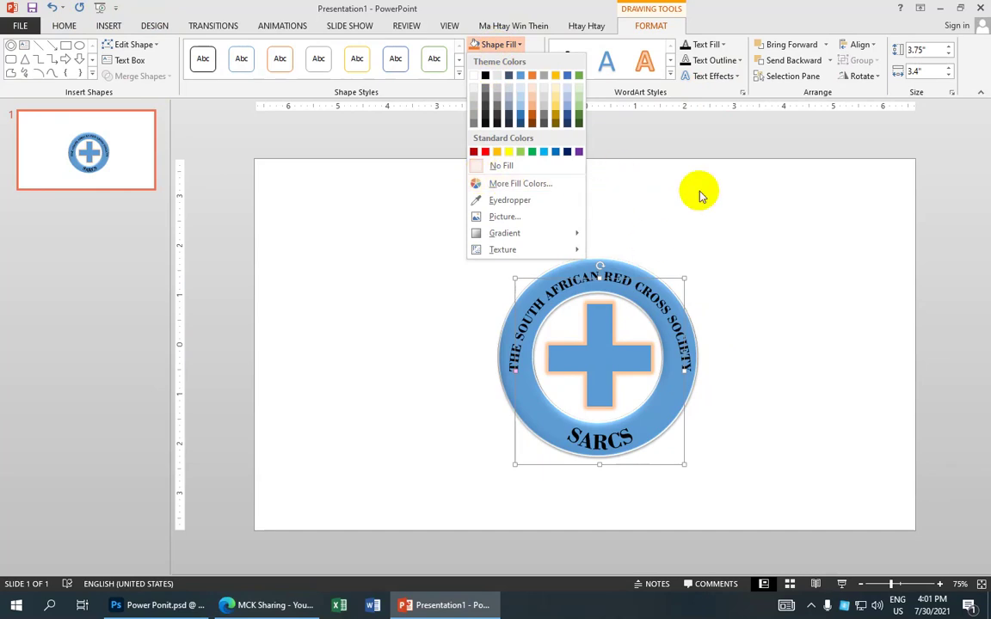
left_click(616, 383)
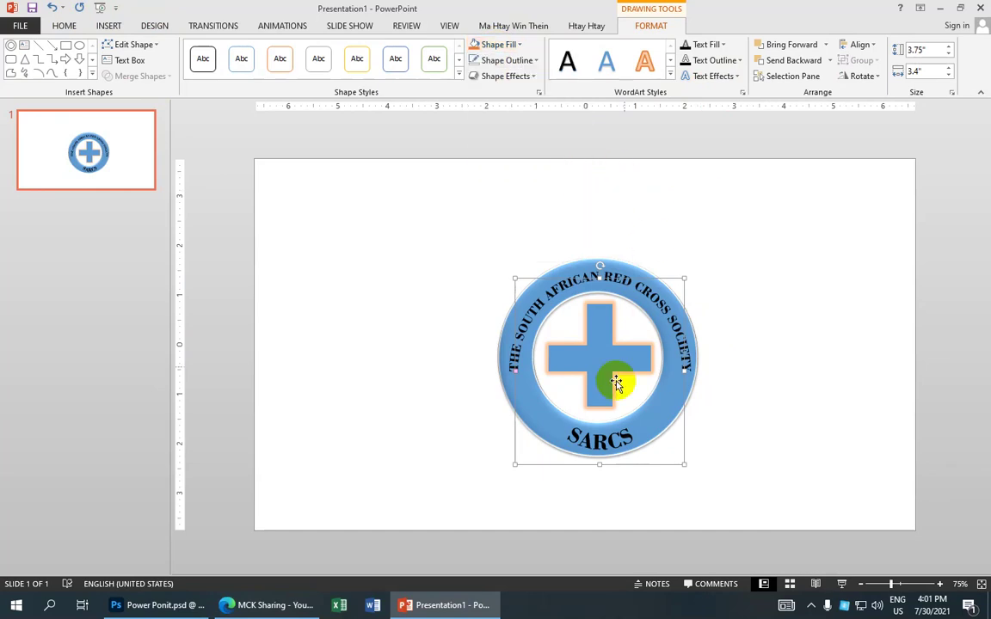
left_click(729, 394)
left_click(690, 387)
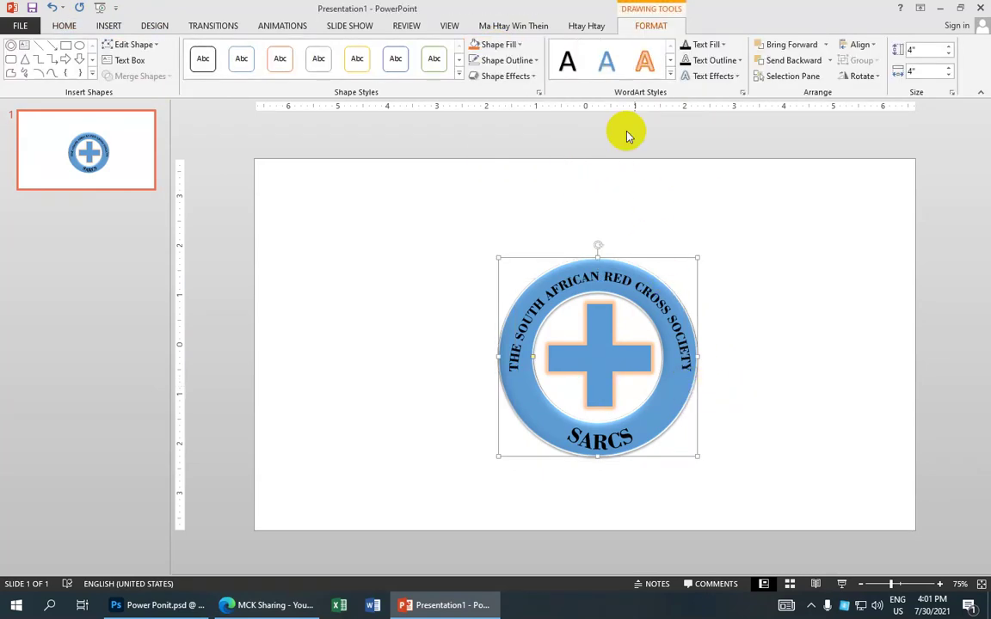
Fill the donut ring with red and show the Selection Pane listing the slide's objects.
left_click(508, 44)
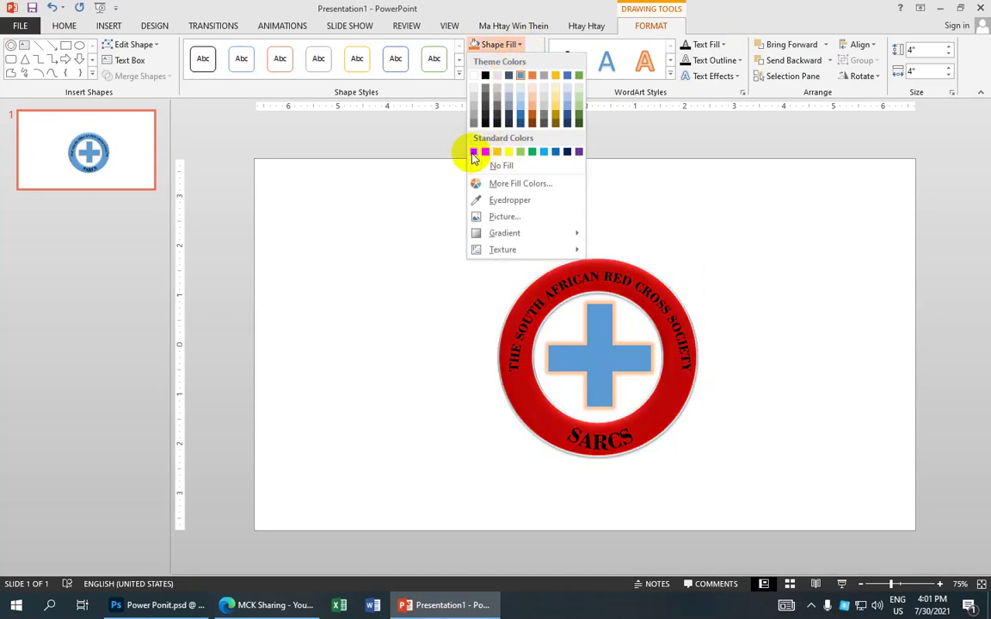
left_click(474, 152)
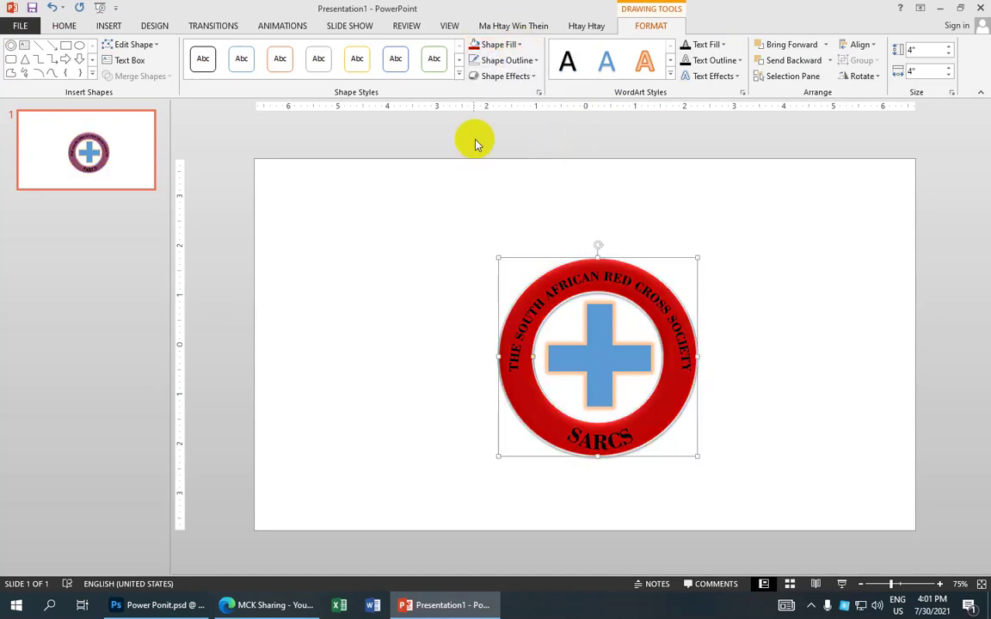
left_click(514, 60)
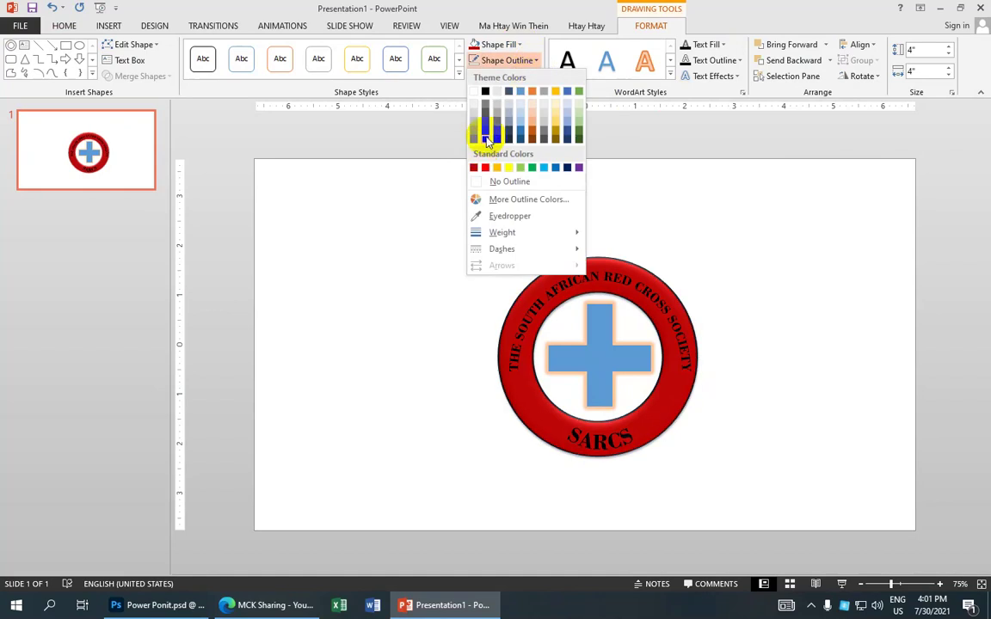
left_click(550, 311)
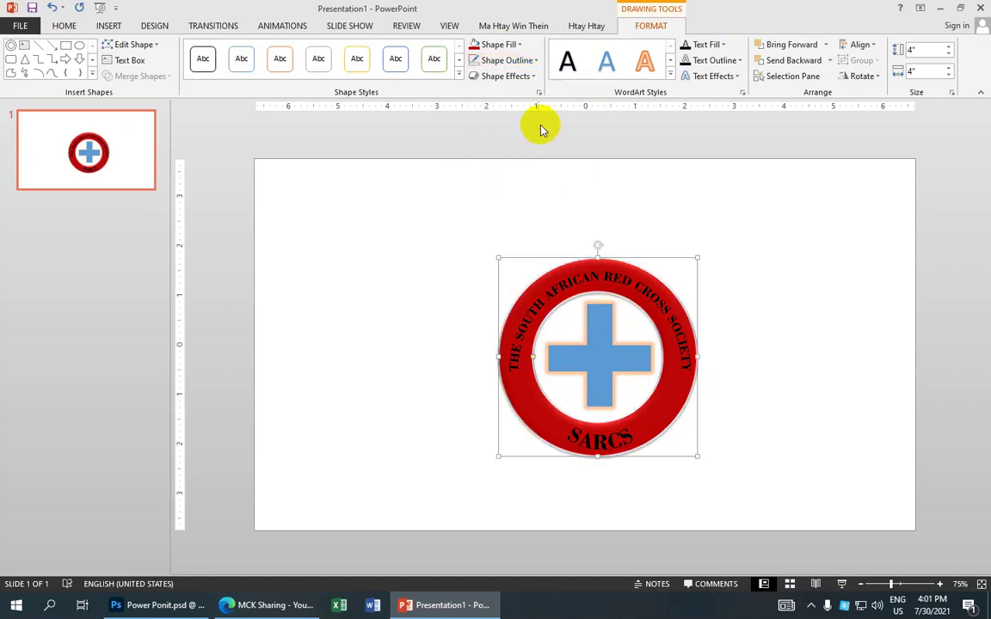
left_click(800, 76)
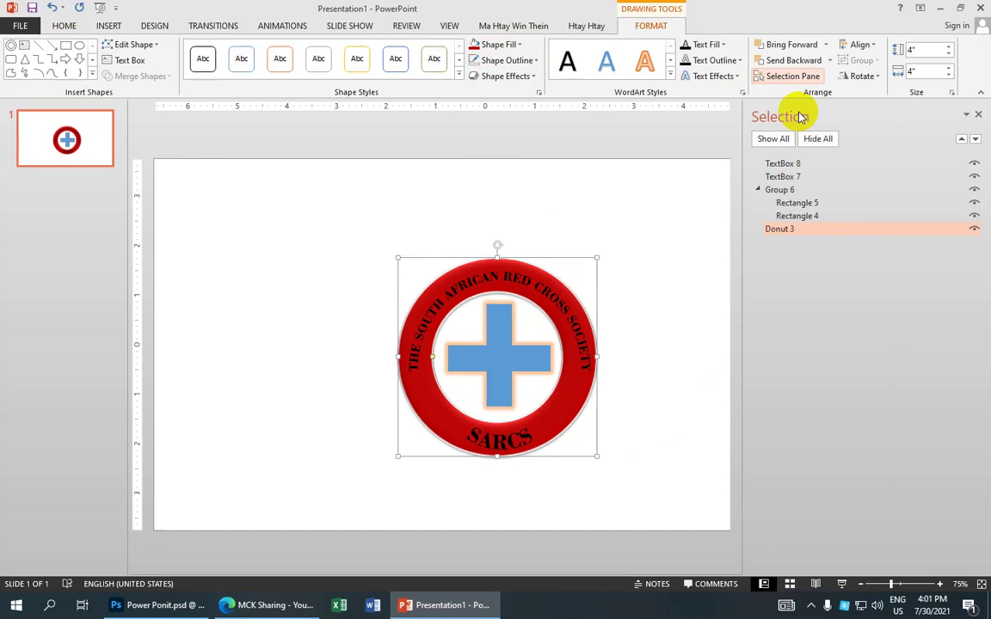
Fill the cross group red with no outline, then zoom out and deselect it.
left_click(797, 204)
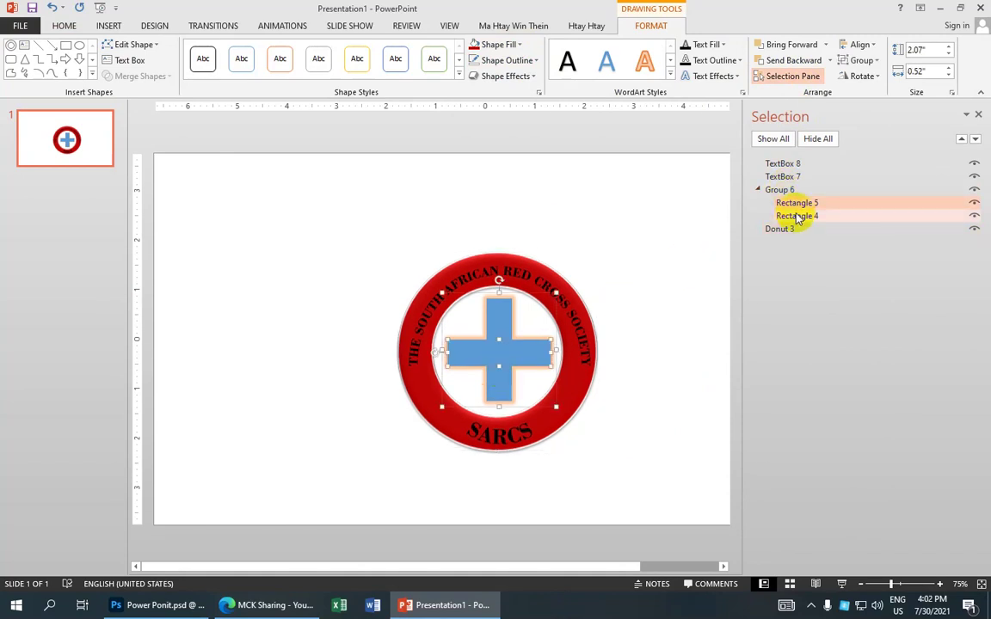
left_click(803, 190)
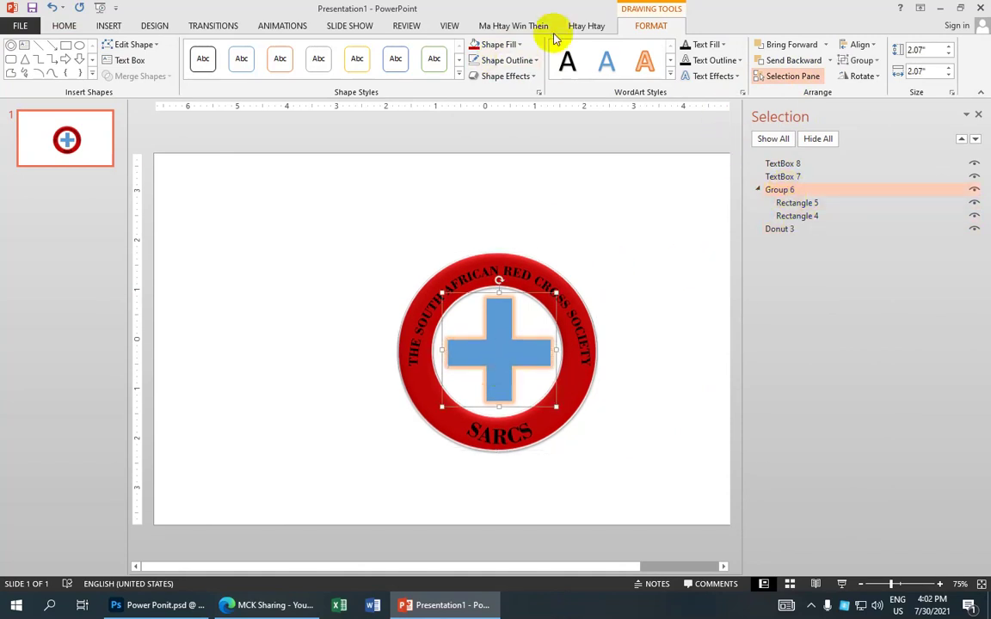
left_click(516, 44)
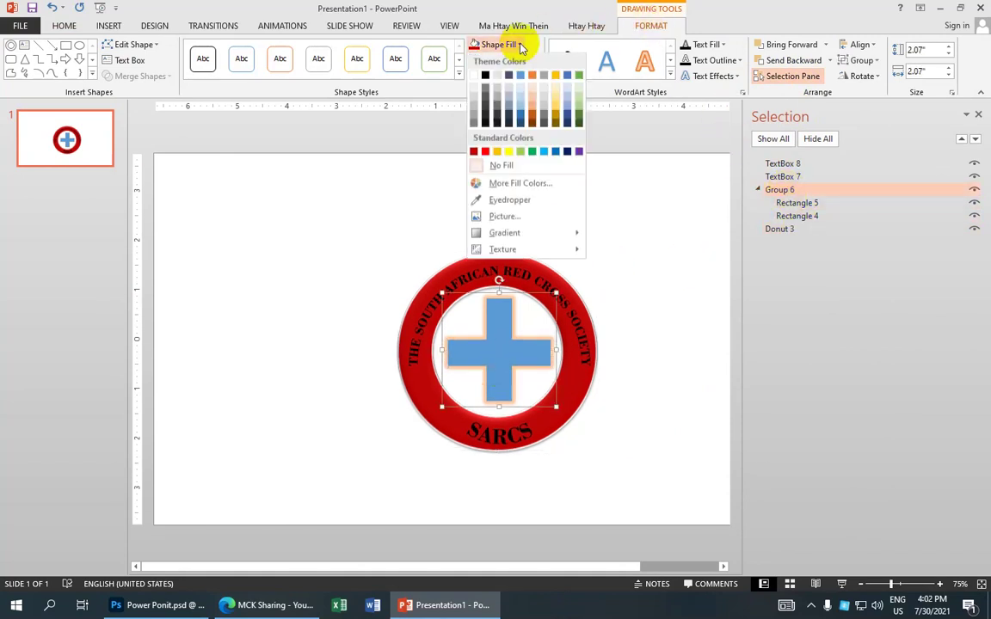
left_click(485, 152)
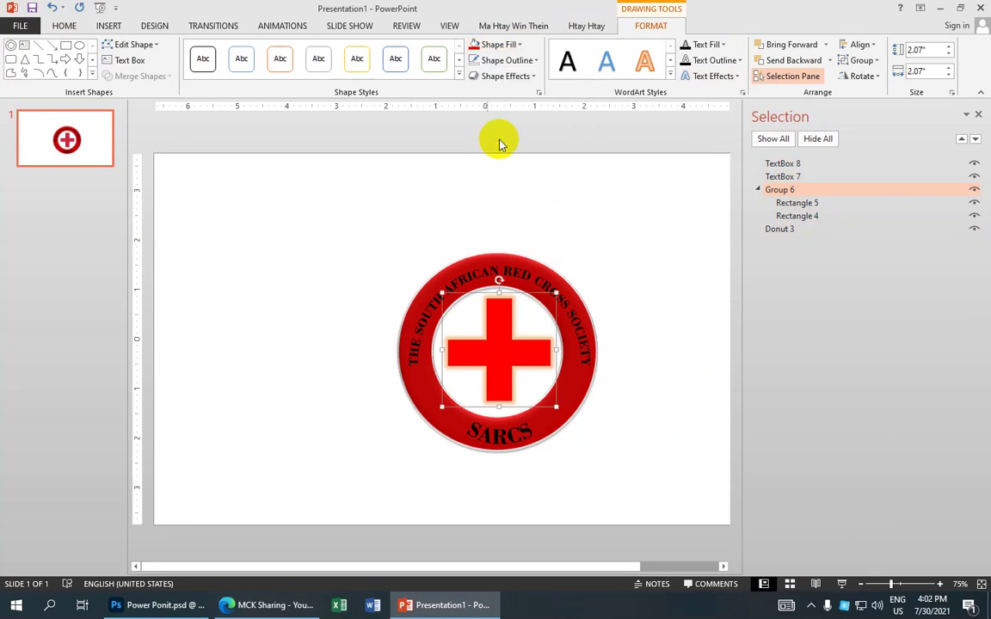
left_click(535, 62)
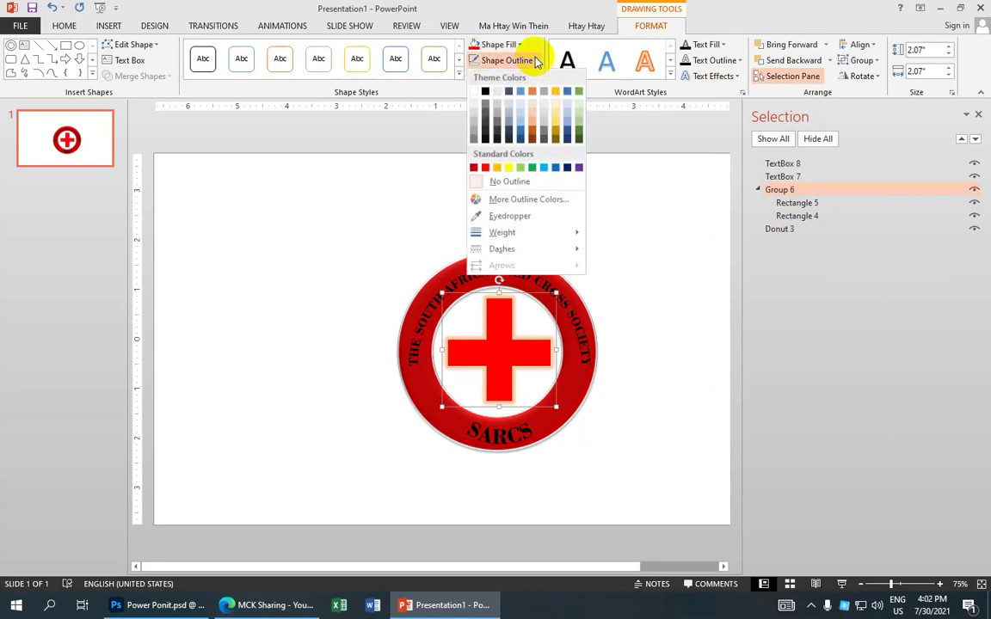
left_click(508, 179)
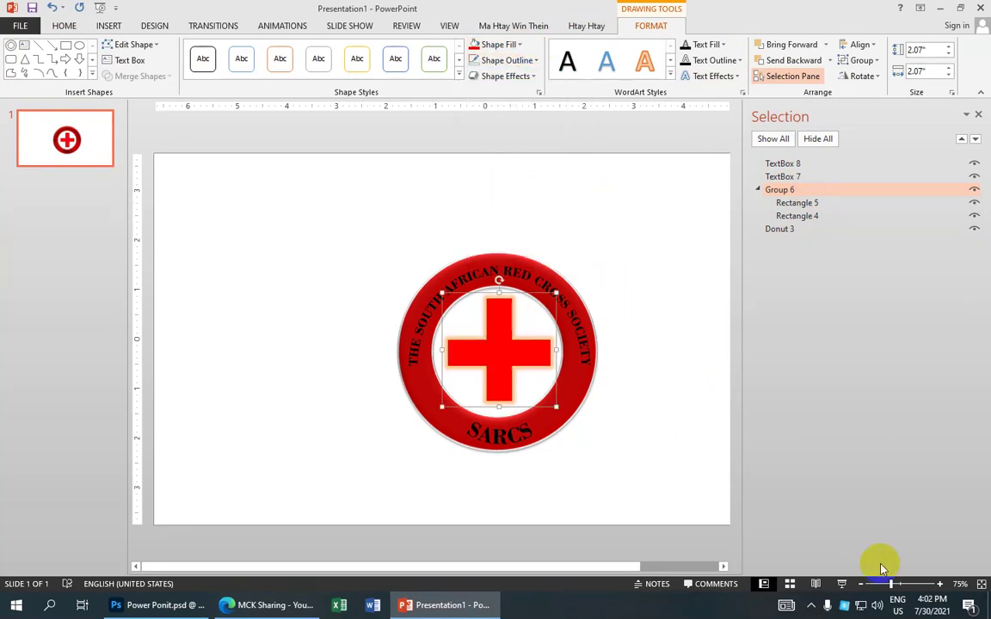
left_click_drag(886, 585, 883, 585)
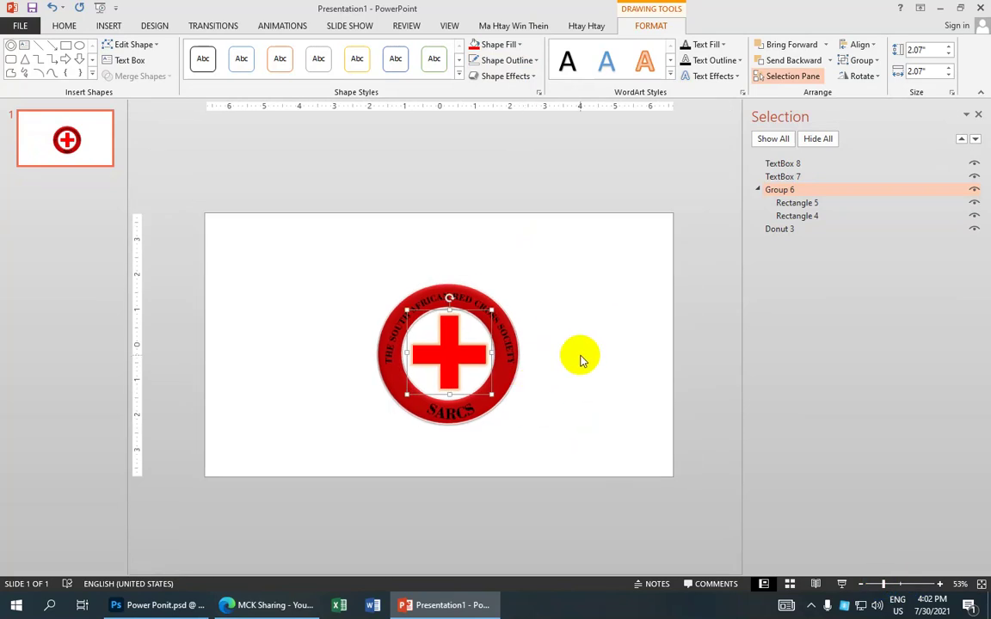
left_click(550, 370)
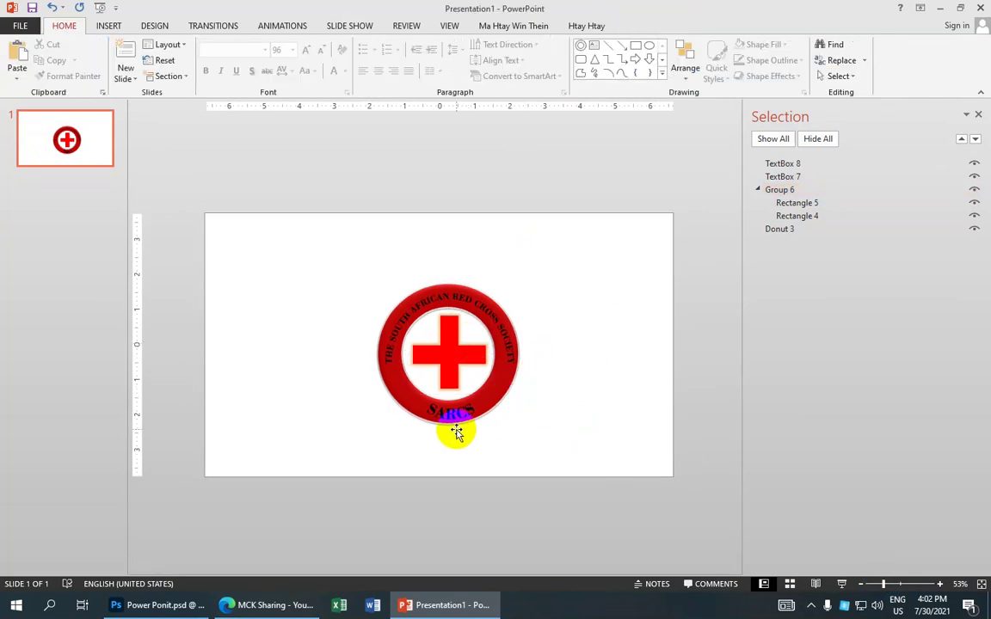
Draw a text box above-right of the emblem containing 'Always Needed , Always There', and select its text.
left_click(594, 49)
left_click_drag(492, 256, 656, 315)
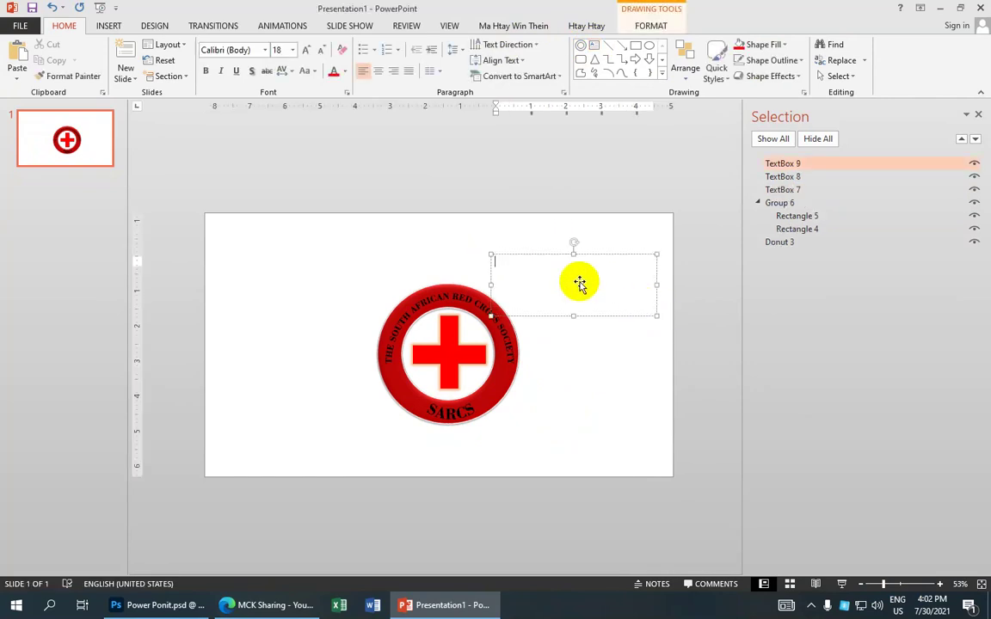
type("Always Needed , Always There")
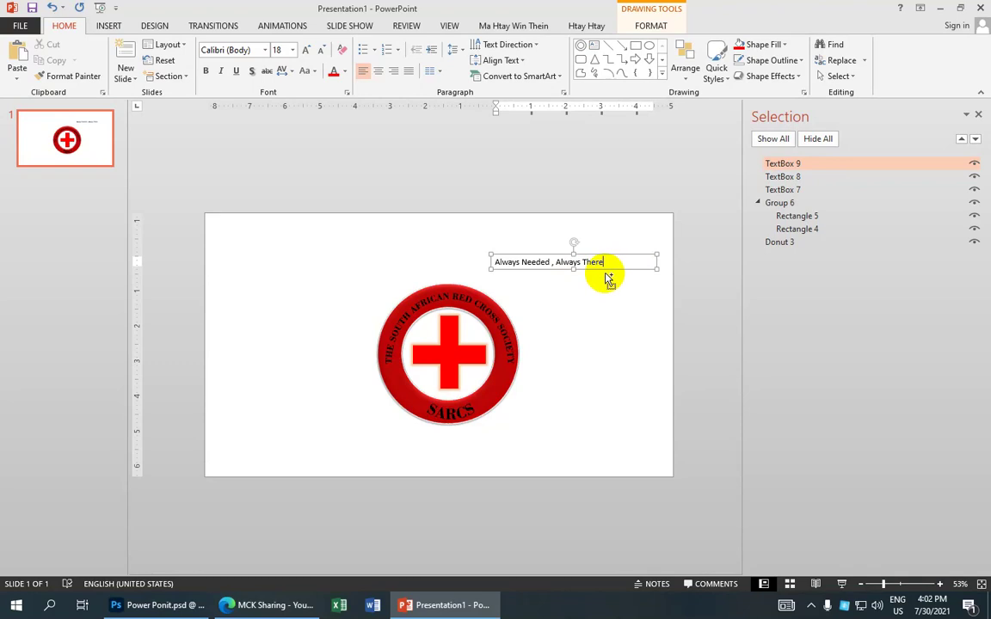
key("ctrl+a")
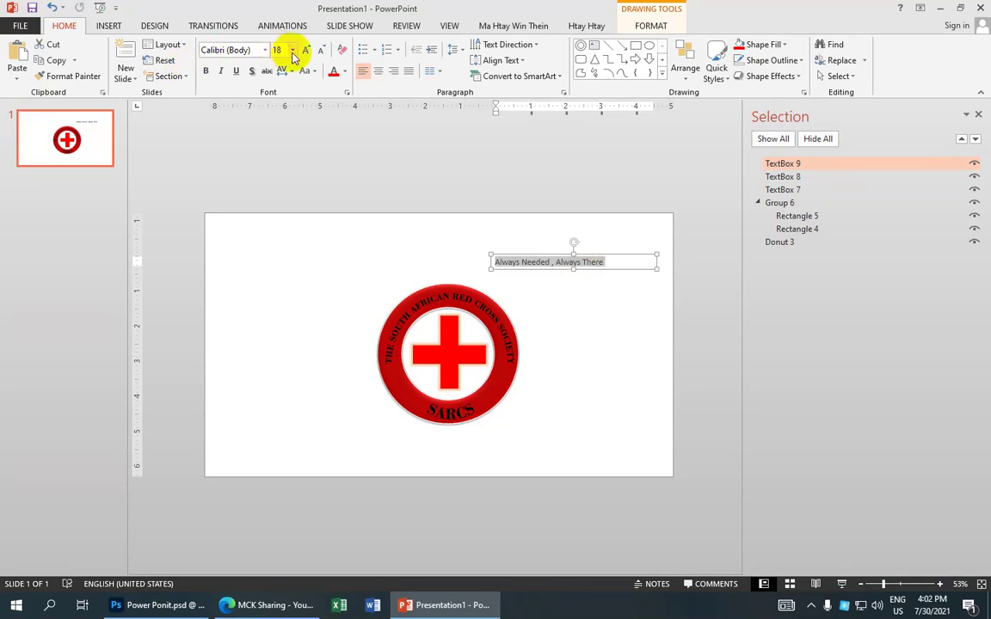
Set the slogan to 36 pt, centred, and widen its box to fit one line.
left_click(293, 50)
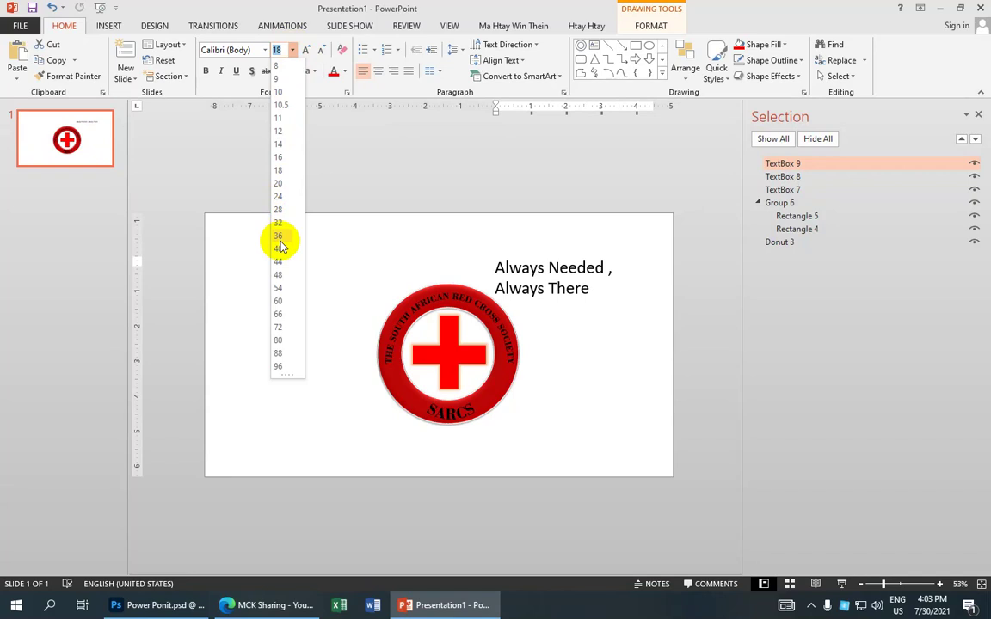
left_click(278, 237)
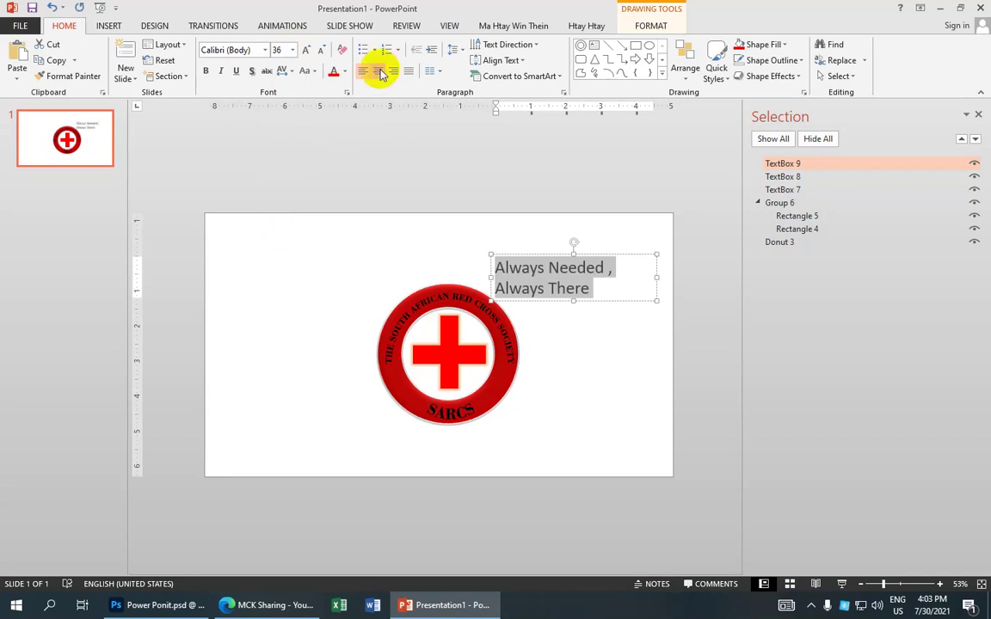
left_click(382, 74)
left_click_drag(492, 274, 419, 268)
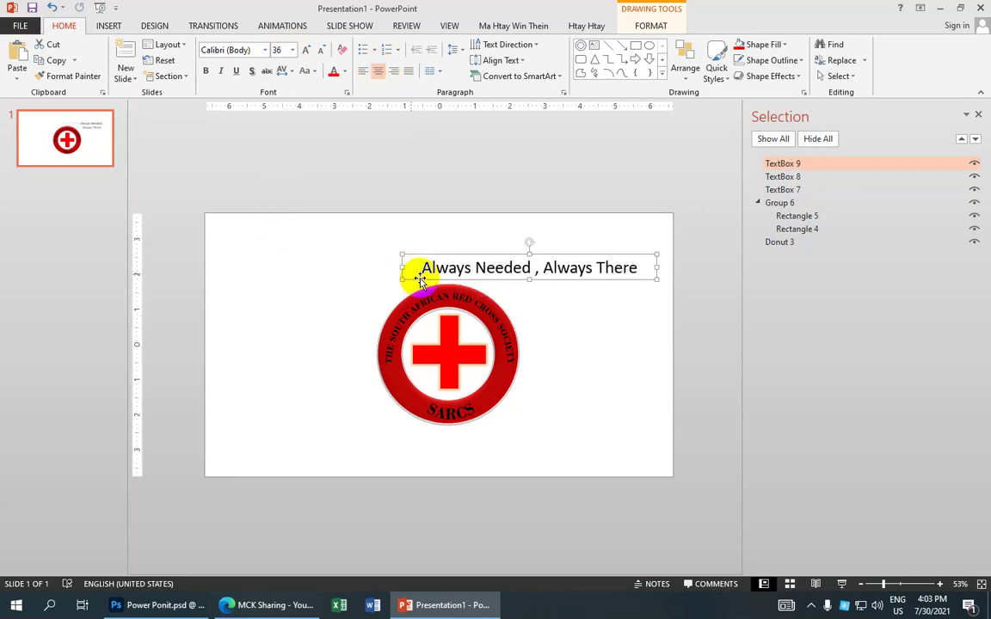
Change the slogan's font to Arial Narrow.
left_click(896, 585)
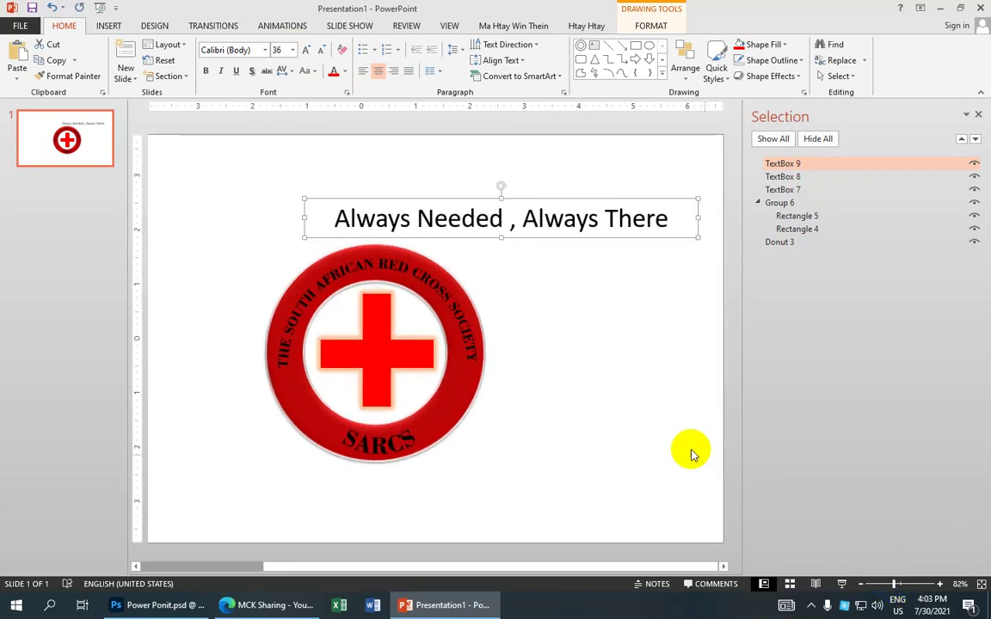
left_click(503, 218)
triple_click(496, 221)
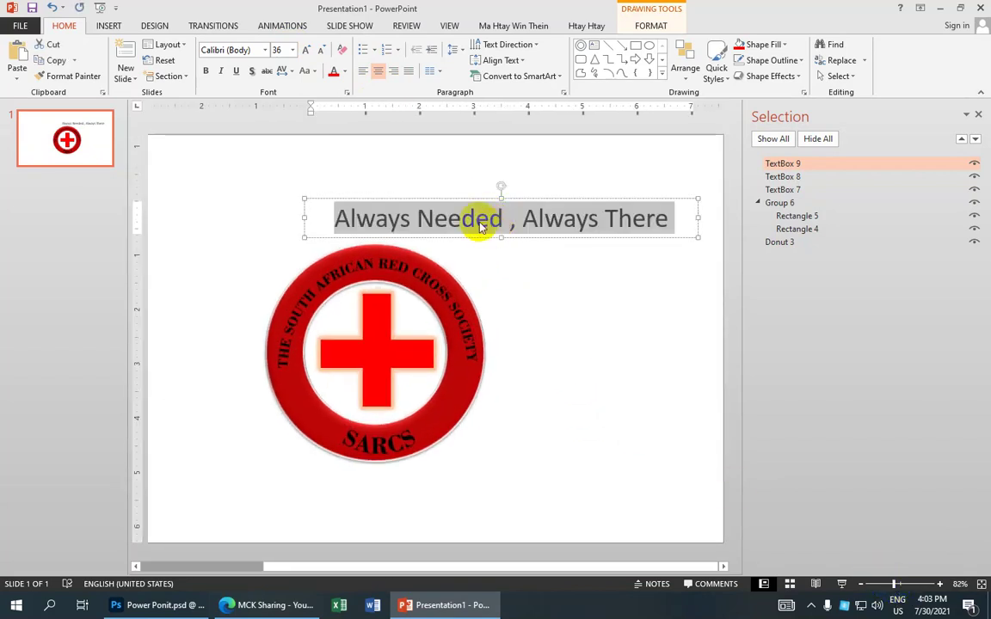
left_click(265, 50)
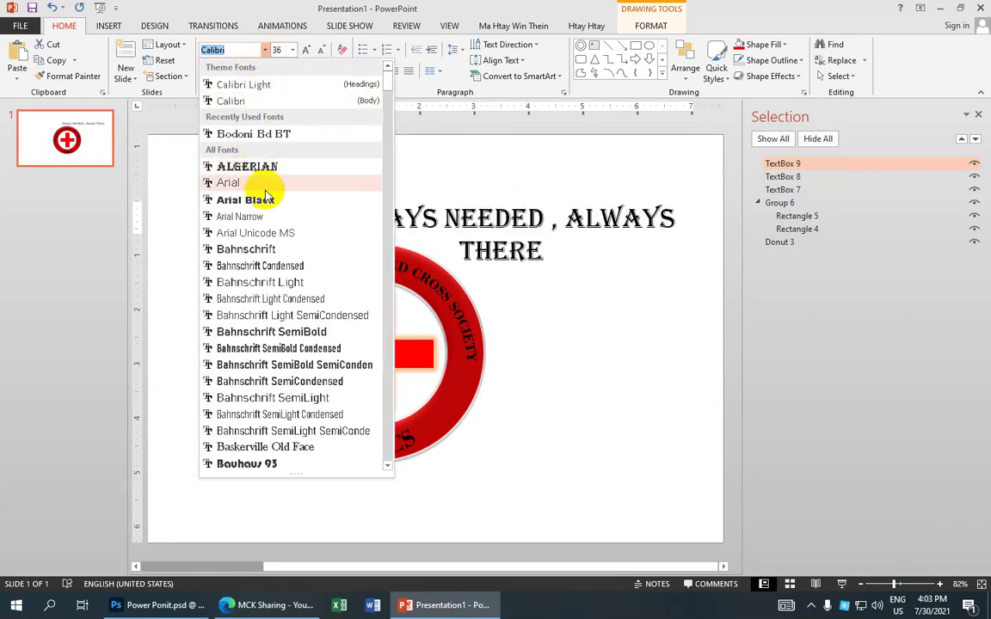
scroll(266, 196, "down", 2)
scroll(266, 196, "down", 1)
scroll(265, 196, "up", 1)
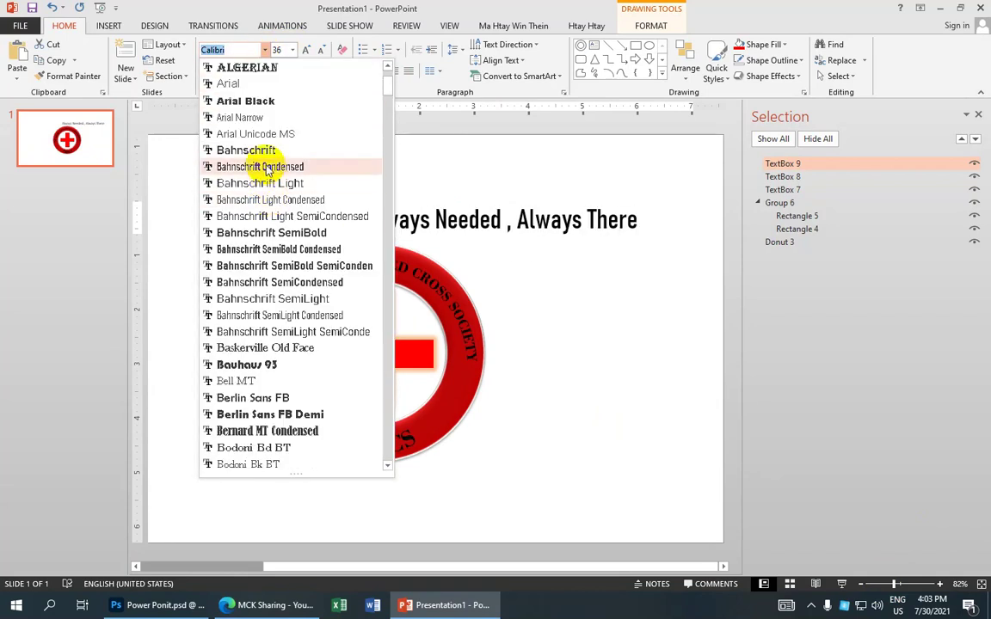
left_click(258, 118)
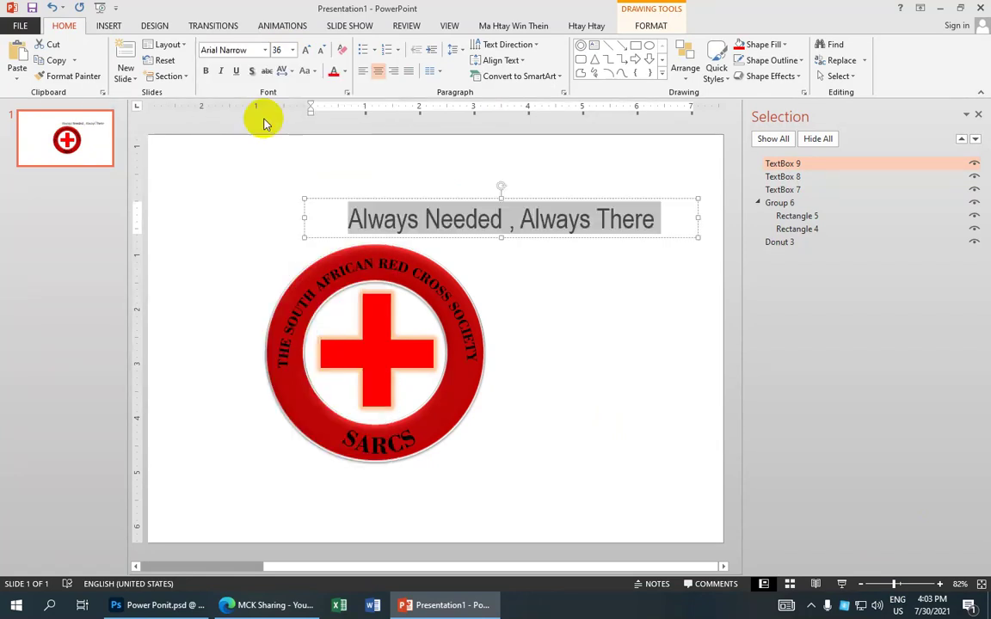
Apply an outlined WordArt style to the slogan and give it a yellow text outline.
left_click(652, 25)
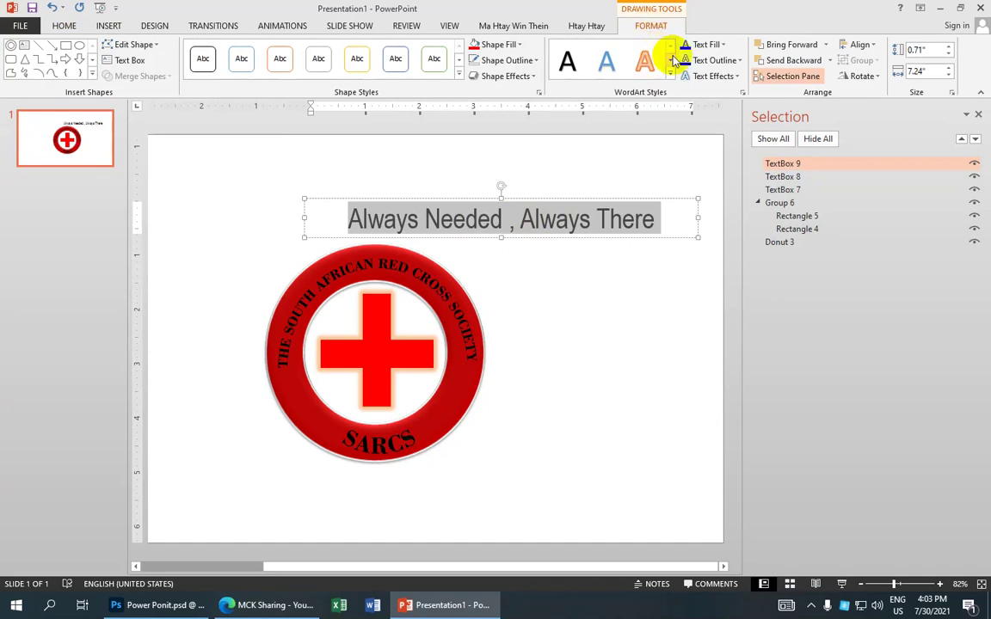
left_click(652, 65)
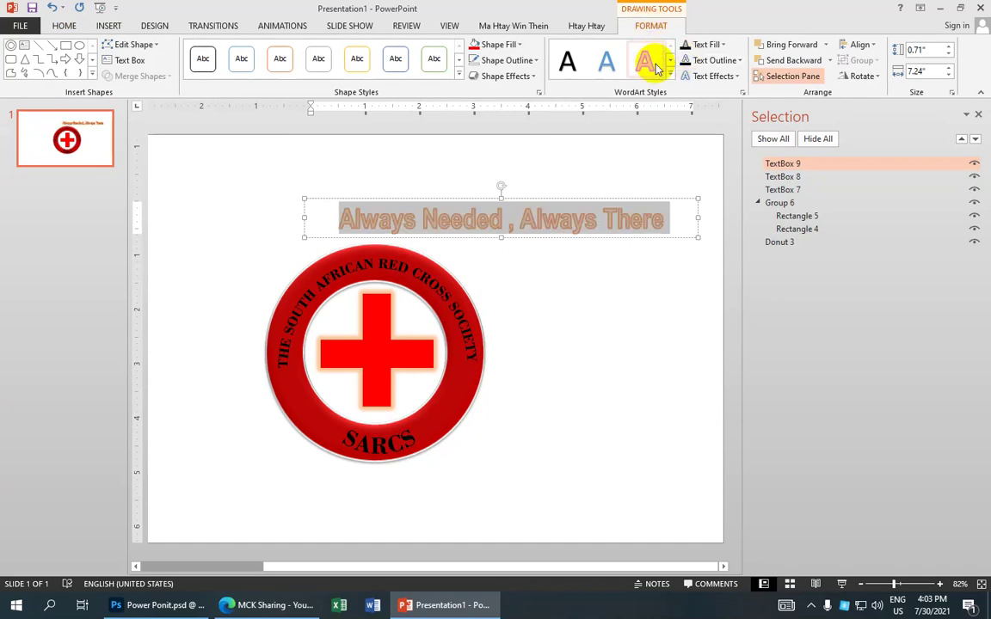
left_click(670, 76)
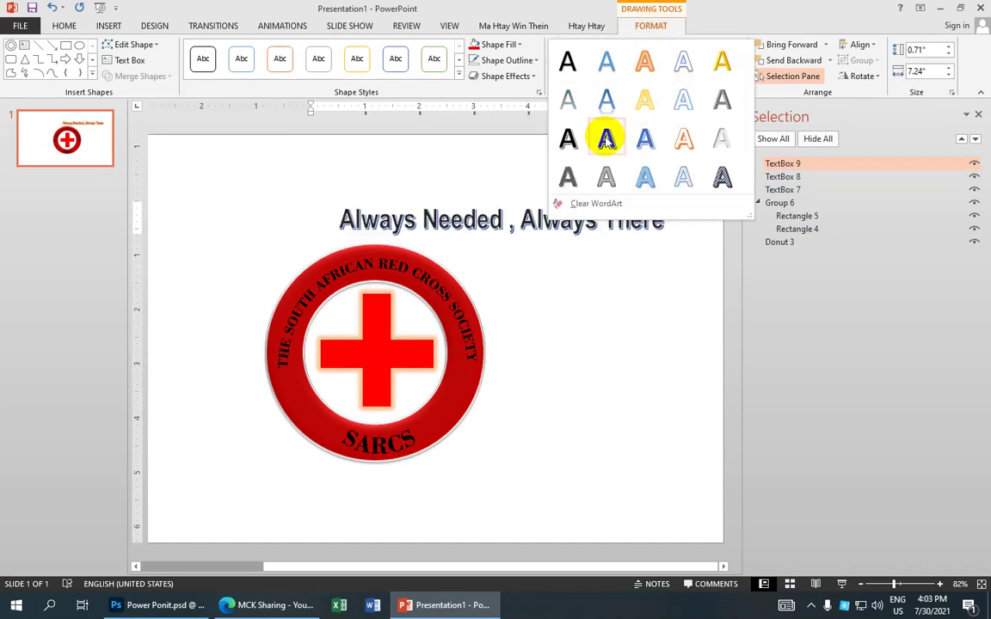
left_click(607, 137)
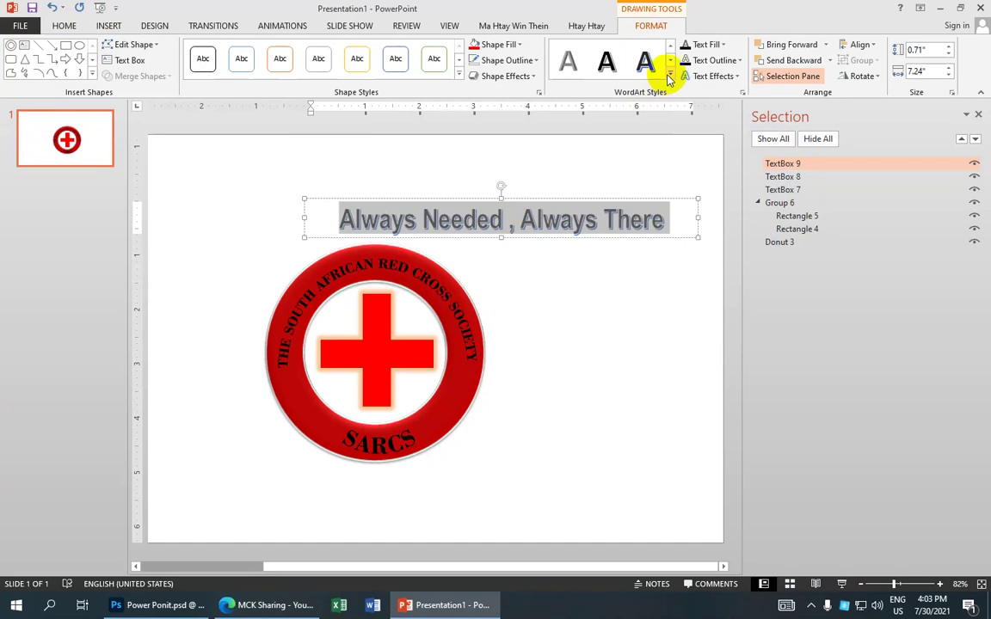
left_click(671, 77)
left_click(680, 178)
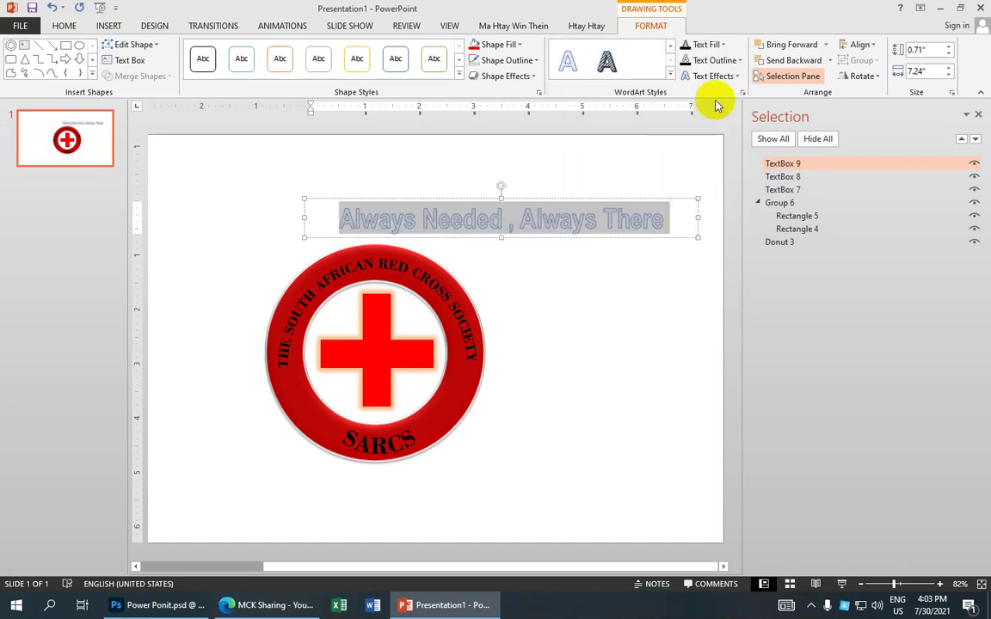
left_click(735, 62)
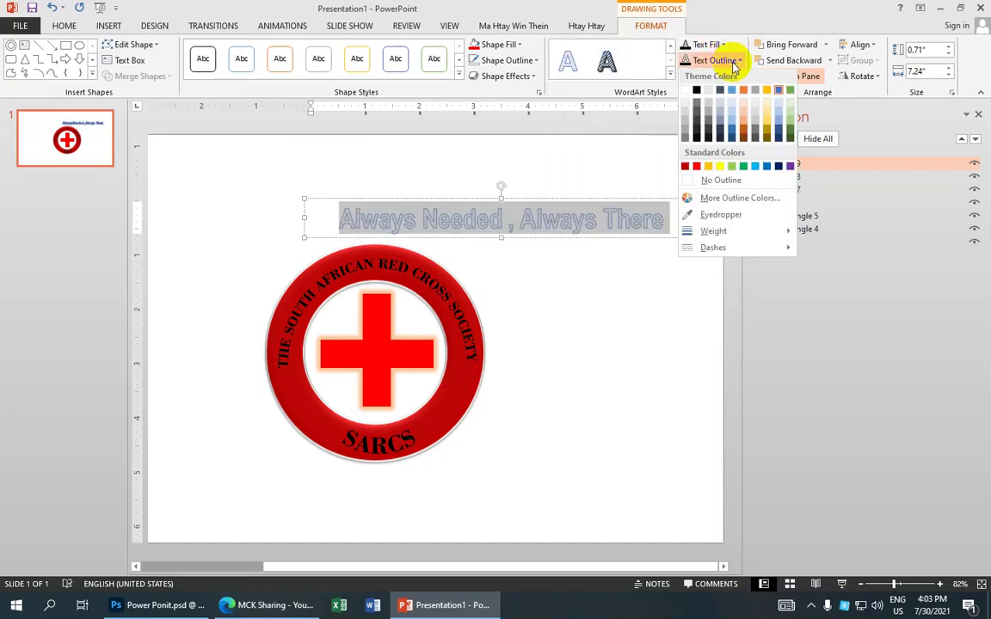
left_click(720, 166)
left_click(718, 151)
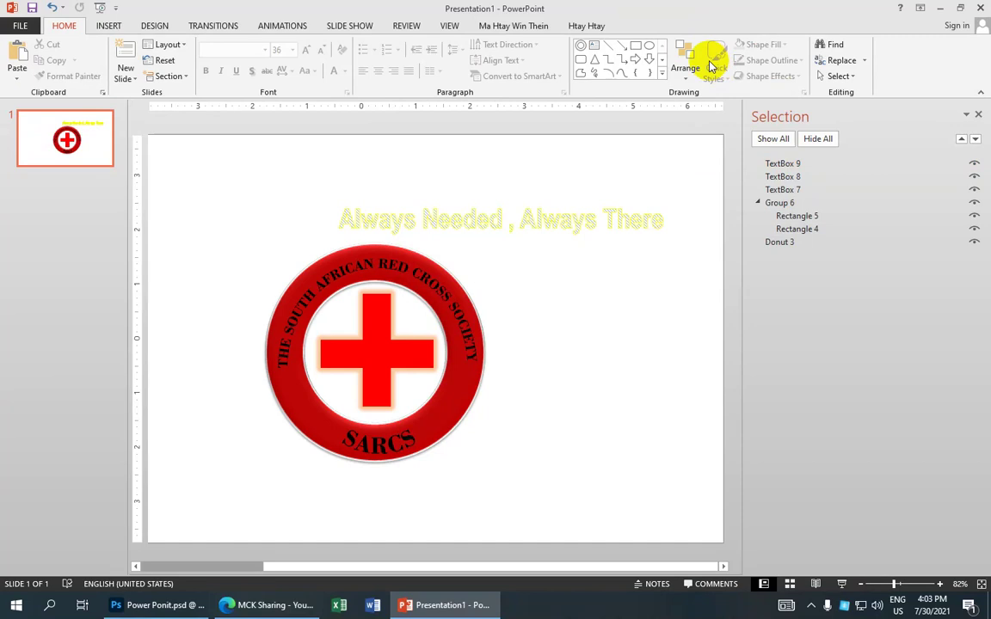
Fill the slogan text with green.
left_click(553, 217)
triple_click(553, 217)
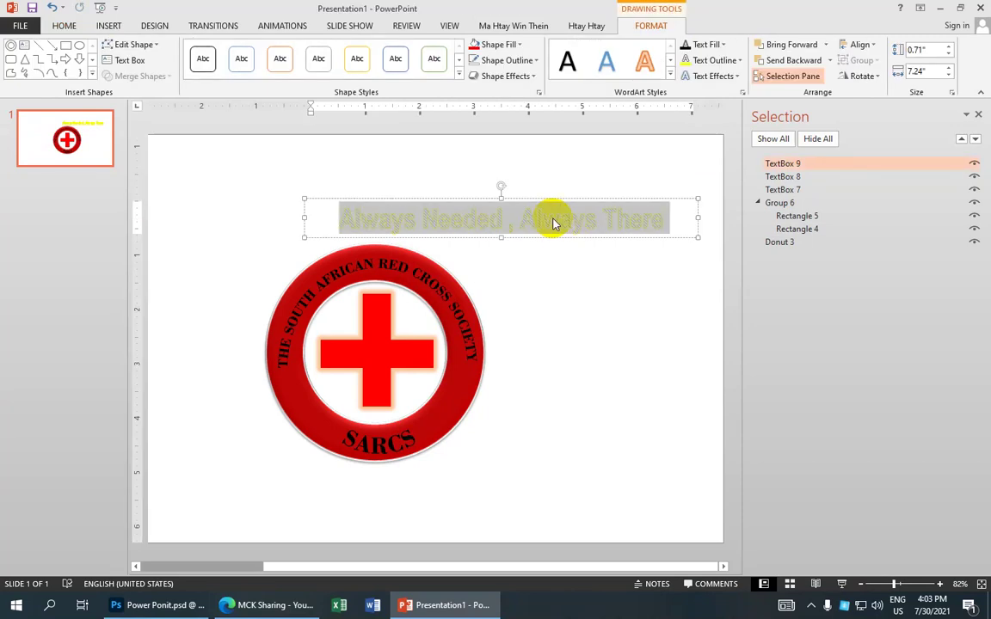
left_click(708, 47)
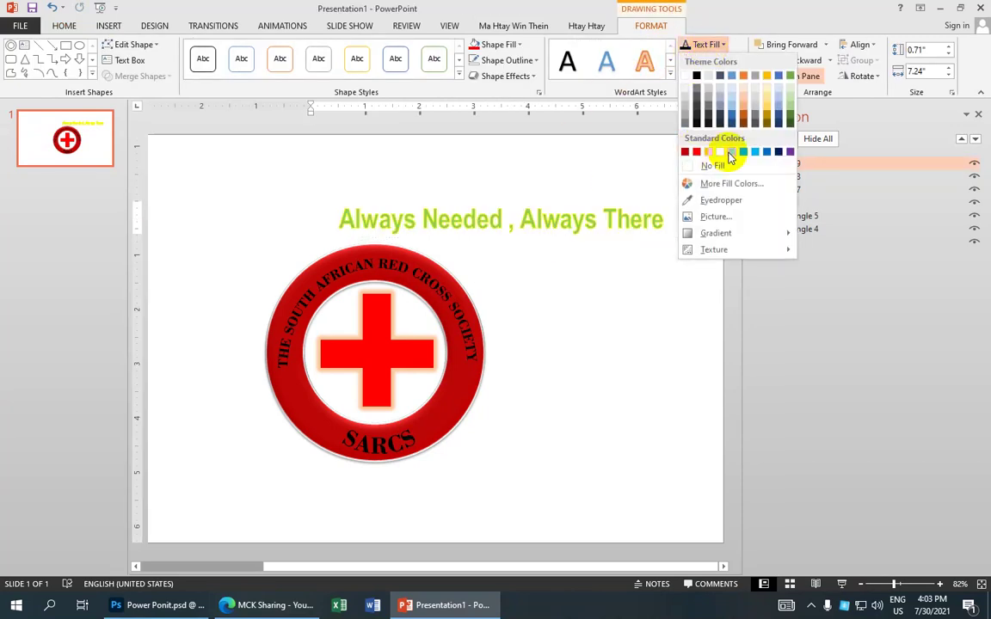
left_click(744, 151)
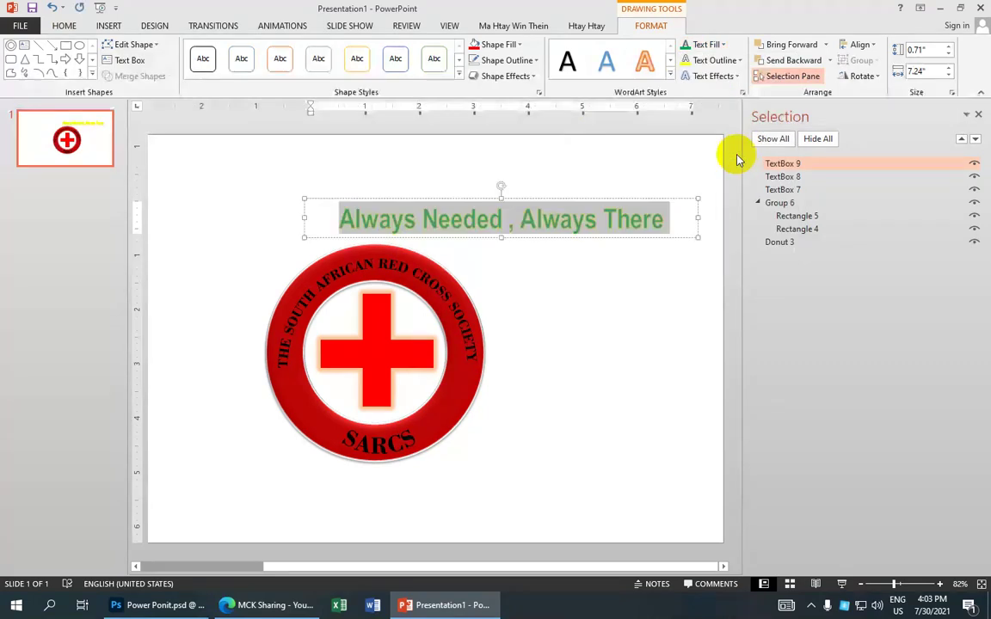
left_click(516, 199)
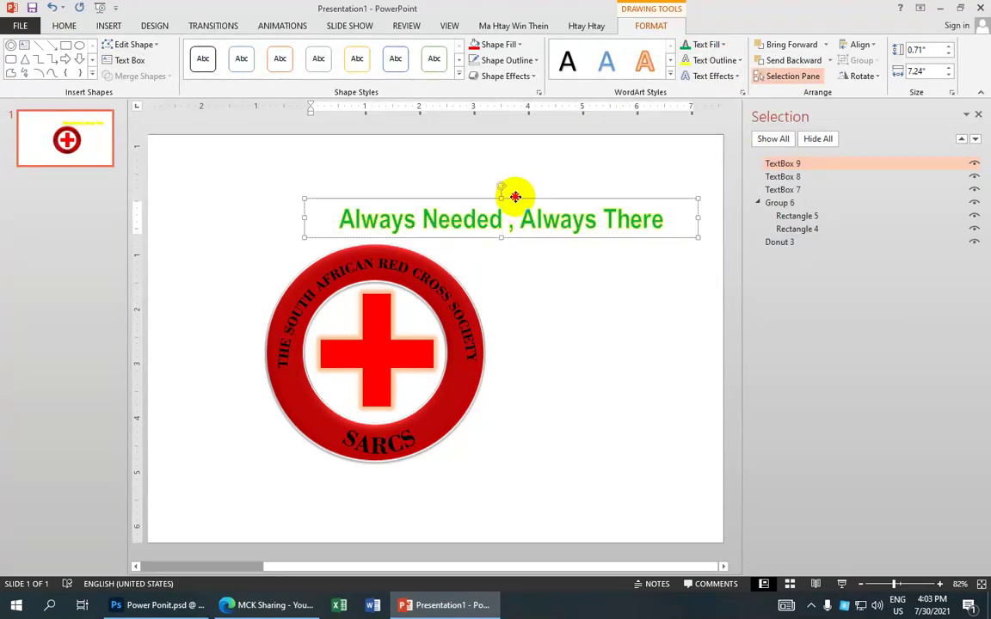
Move the slogan text box below the emblem, nudging it clear of the logo.
left_click_drag(516, 194, 378, 453)
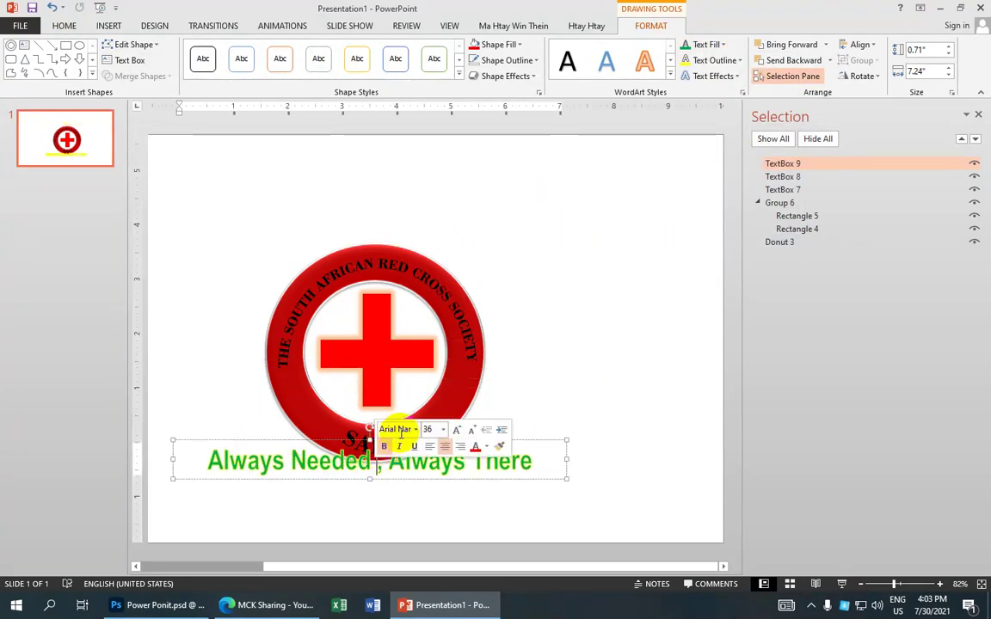
left_click(572, 460)
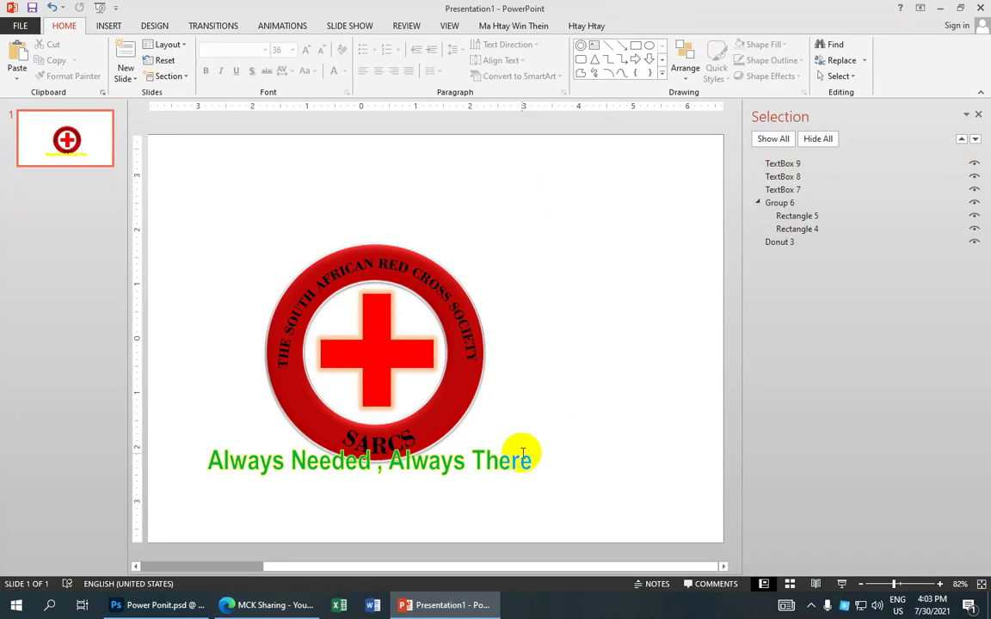
left_click(516, 461)
left_click_drag(520, 438, 518, 483)
left_click(378, 434)
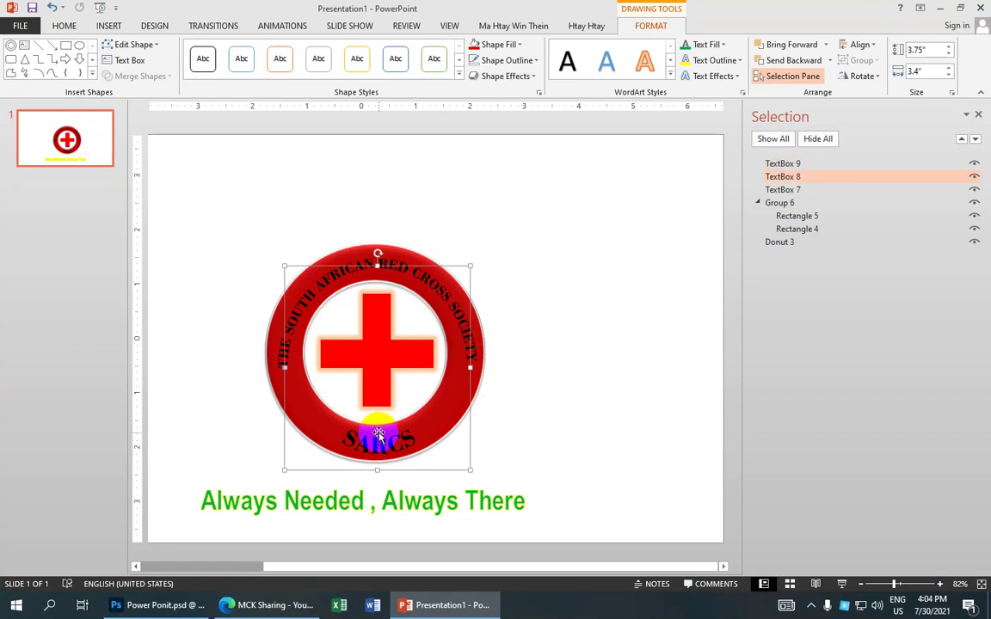
Make the arched SOUTH AFRICAN RED CROSS SOCIETY text white with a grey outline.
left_click(429, 273)
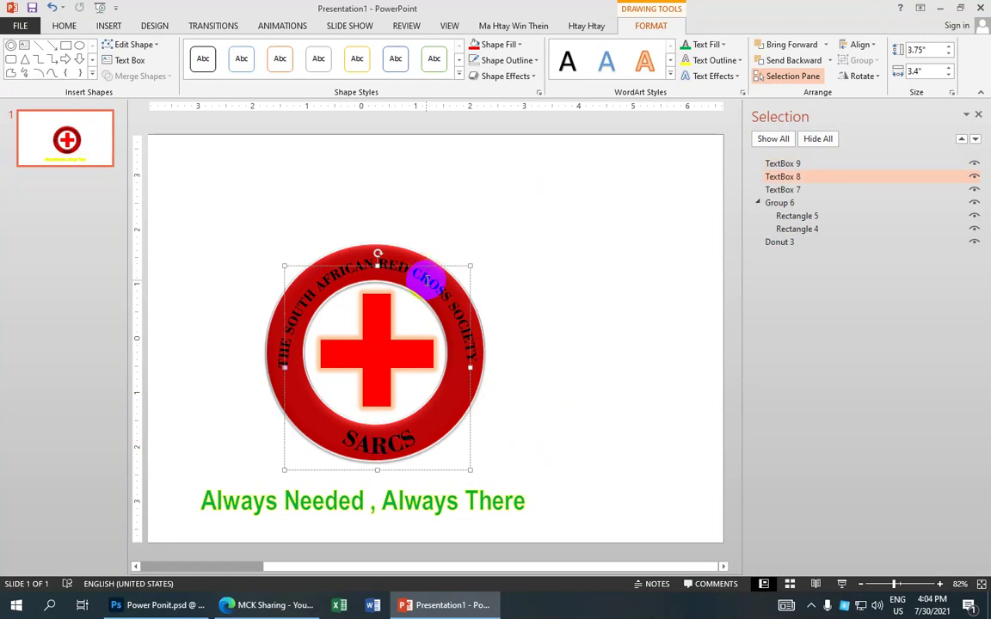
triple_click(429, 273)
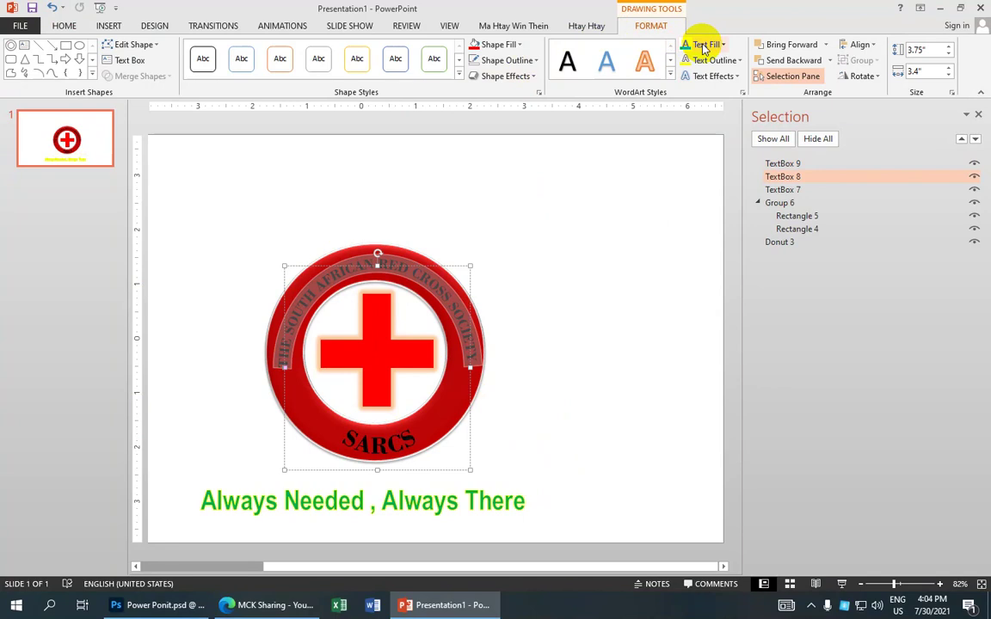
left_click(714, 44)
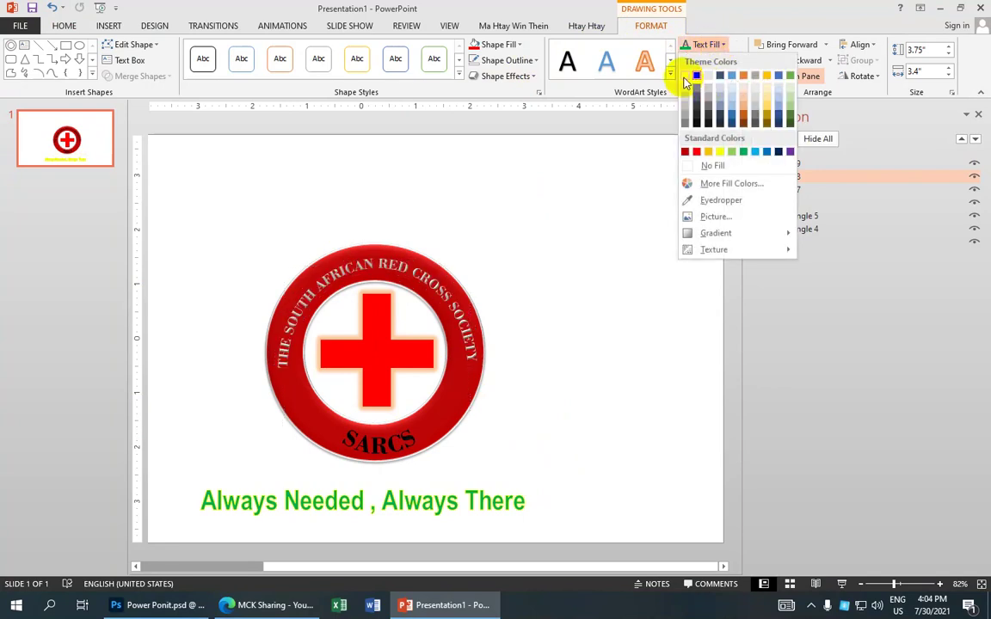
left_click(685, 77)
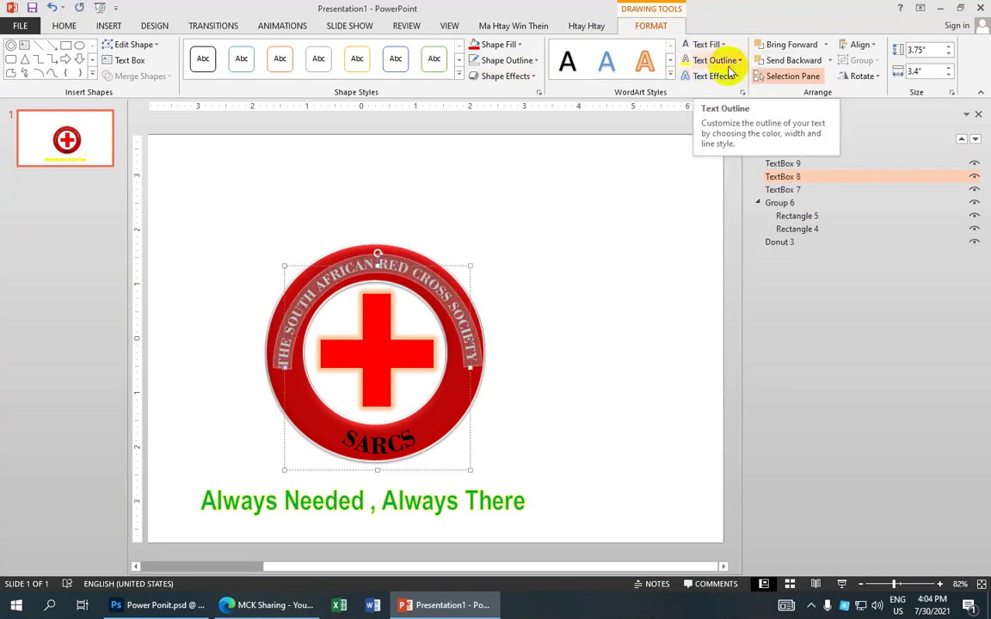
left_click(736, 63)
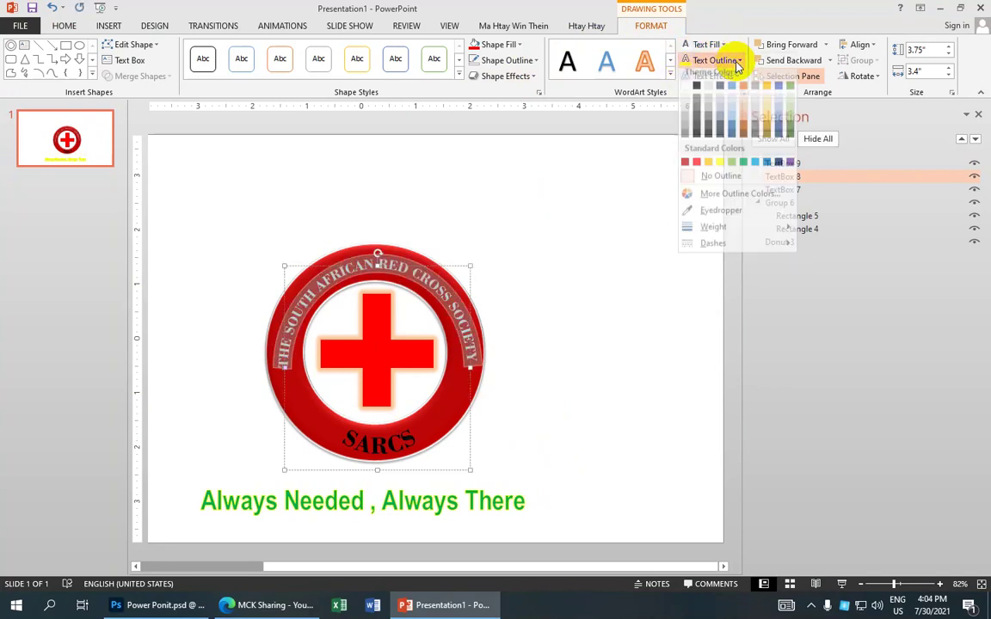
left_click(686, 119)
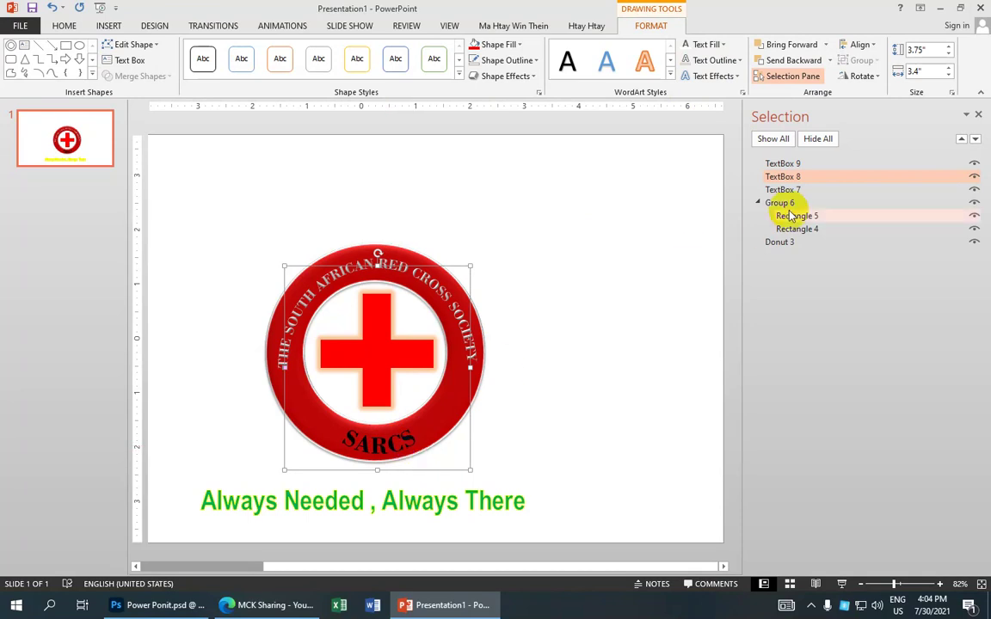
Select the SARCS text box via the Selection Pane and bring up its text fill colours.
left_click(785, 165)
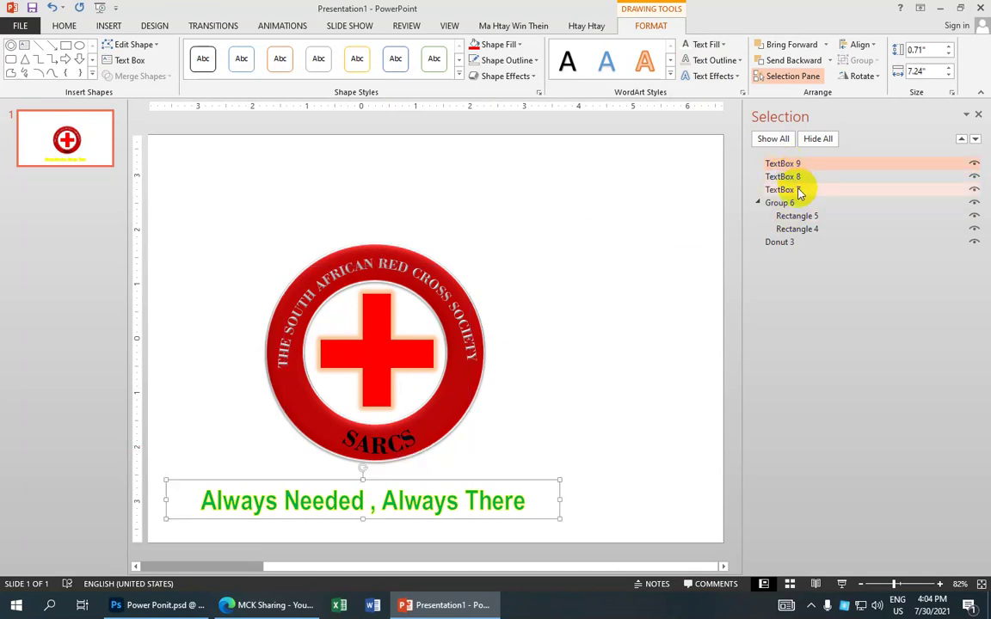
left_click(795, 190)
left_click(390, 448)
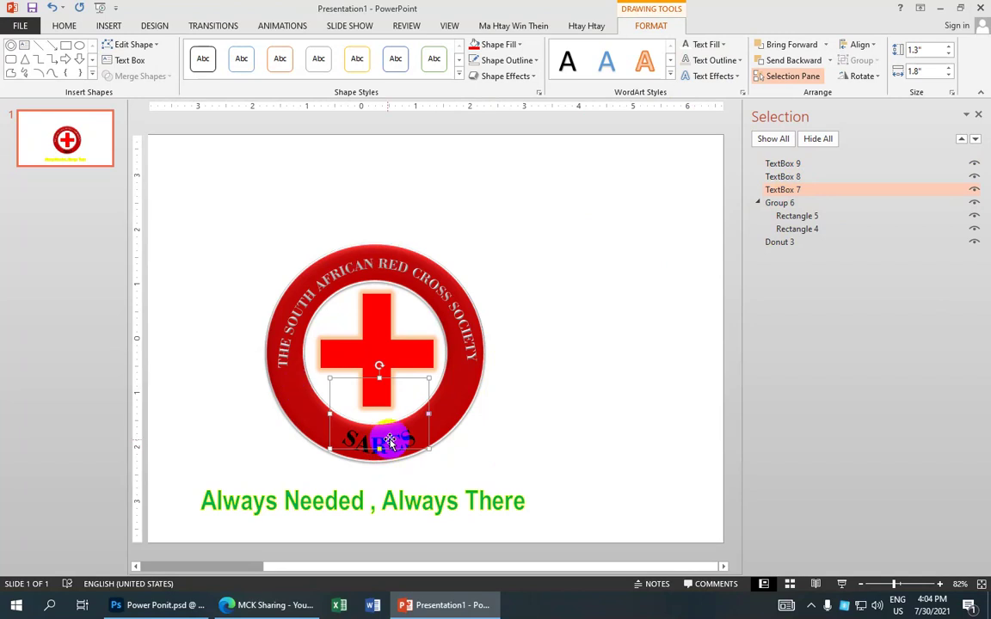
left_click(385, 398)
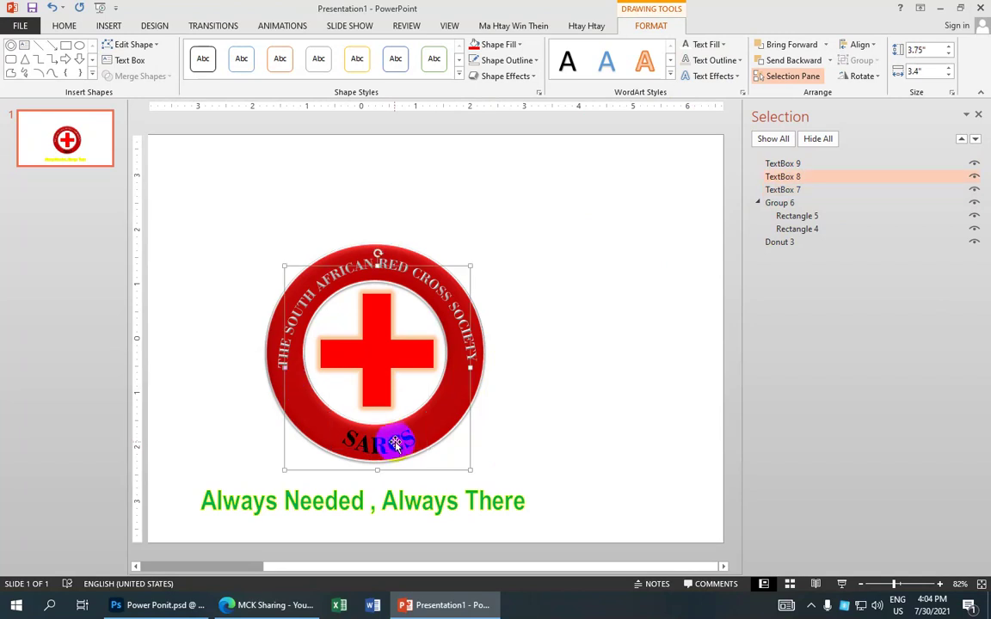
left_click(799, 164)
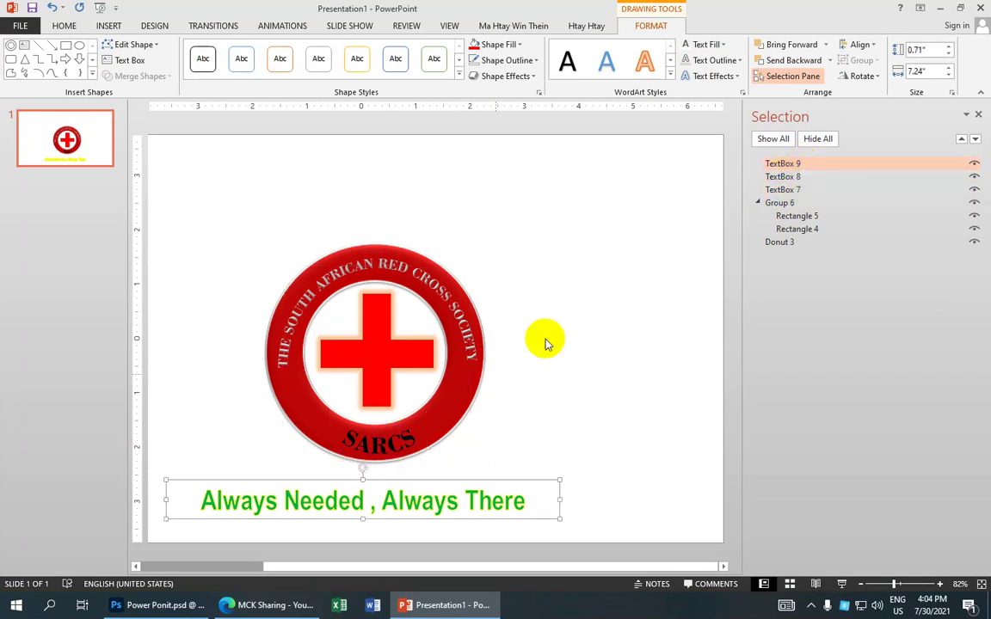
left_click(774, 189)
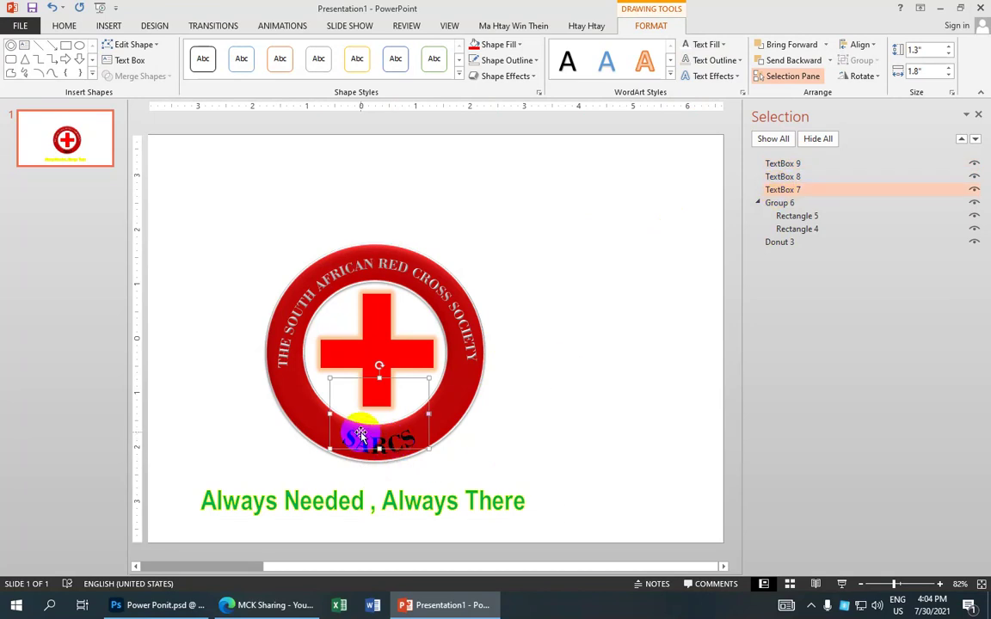
left_click(714, 46)
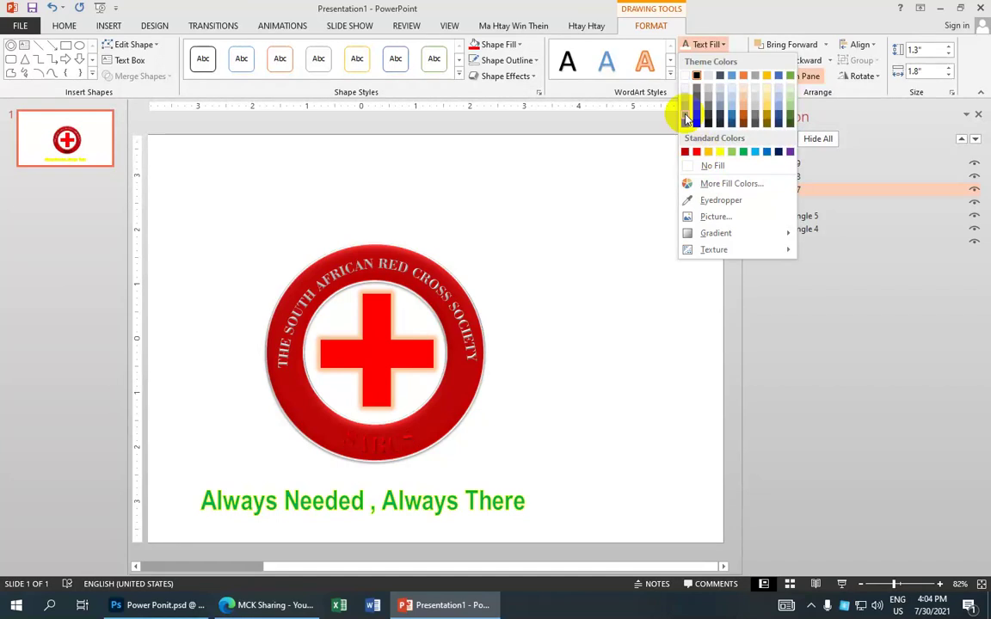
key("Escape")
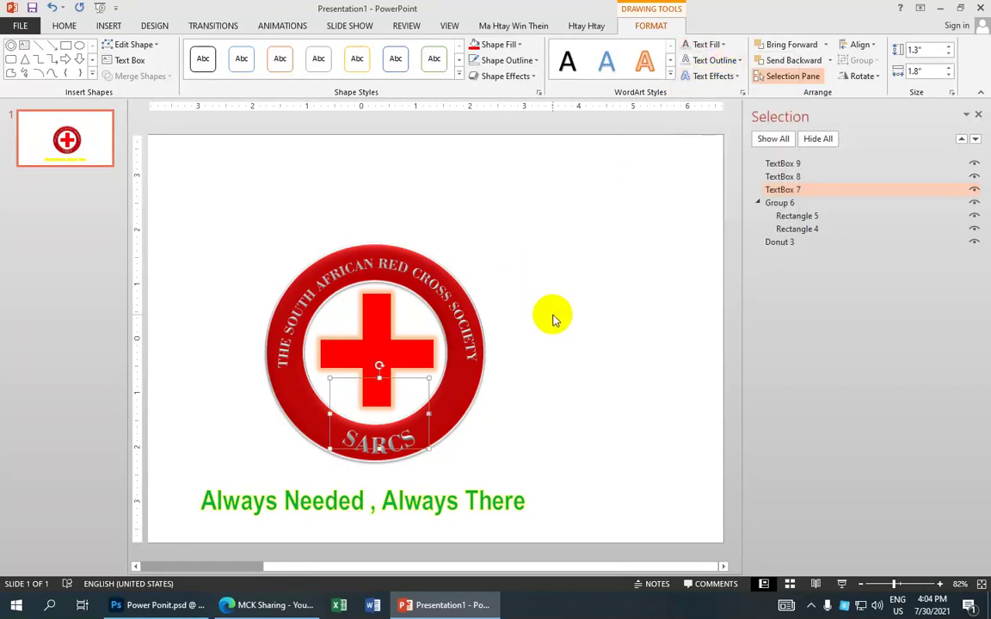
Zoom out, close the Selection Pane, and nudge the slogan right to centre it under the emblem.
left_click(889, 589)
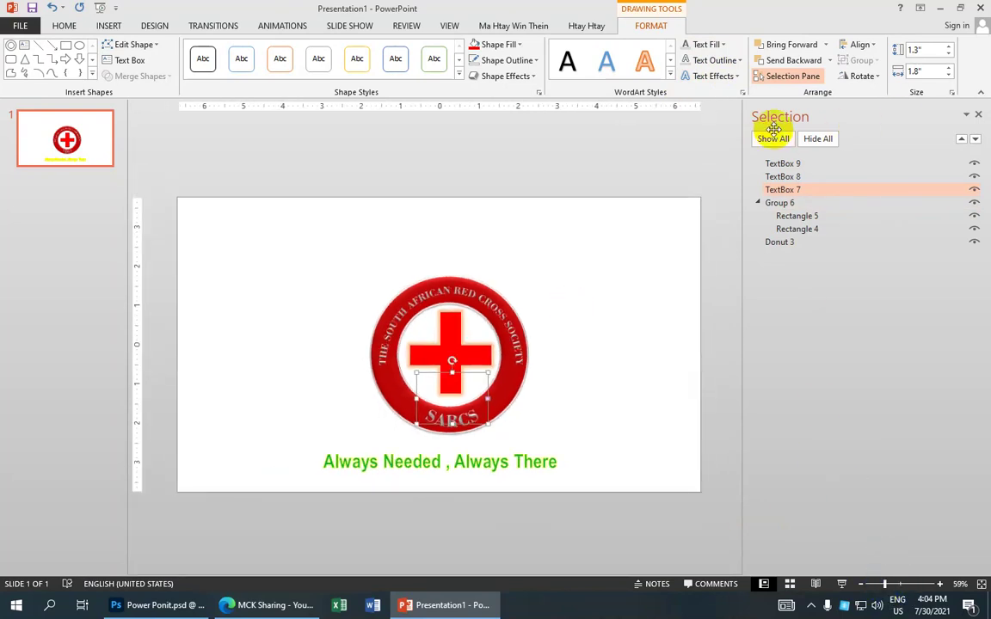
left_click(978, 114)
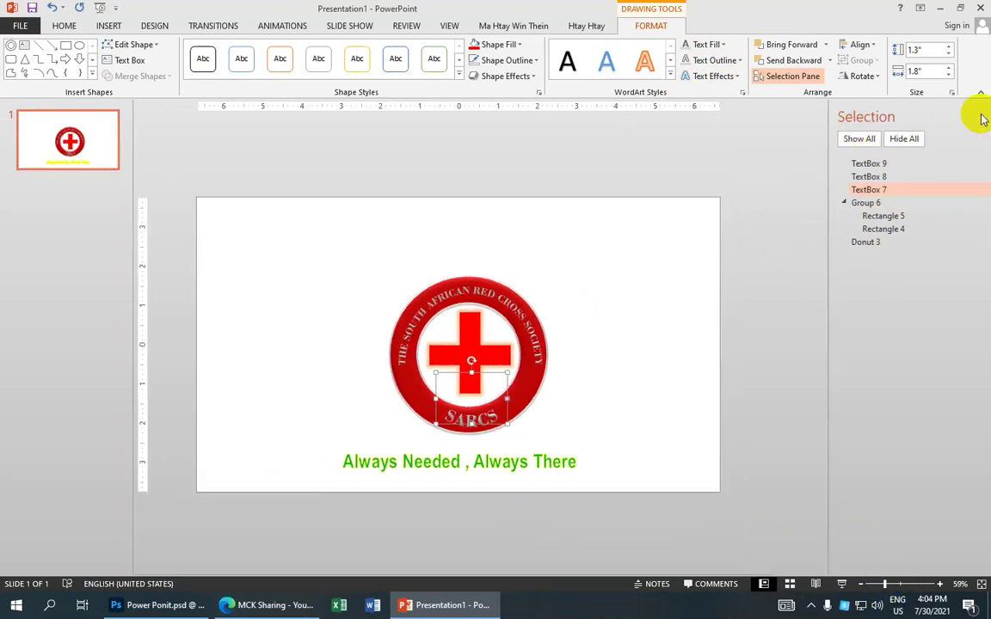
left_click(720, 287)
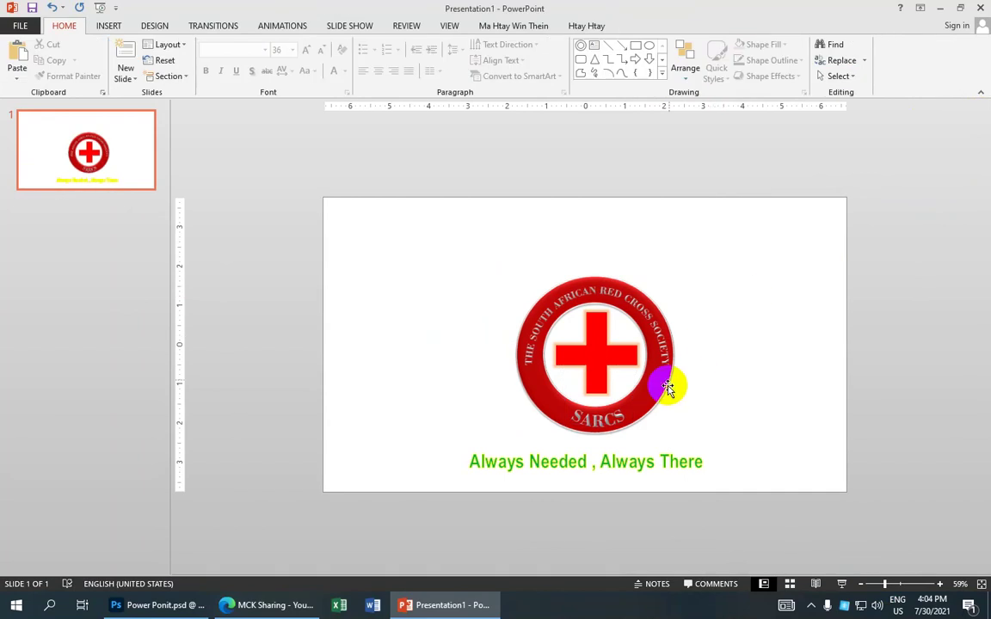
left_click(699, 463)
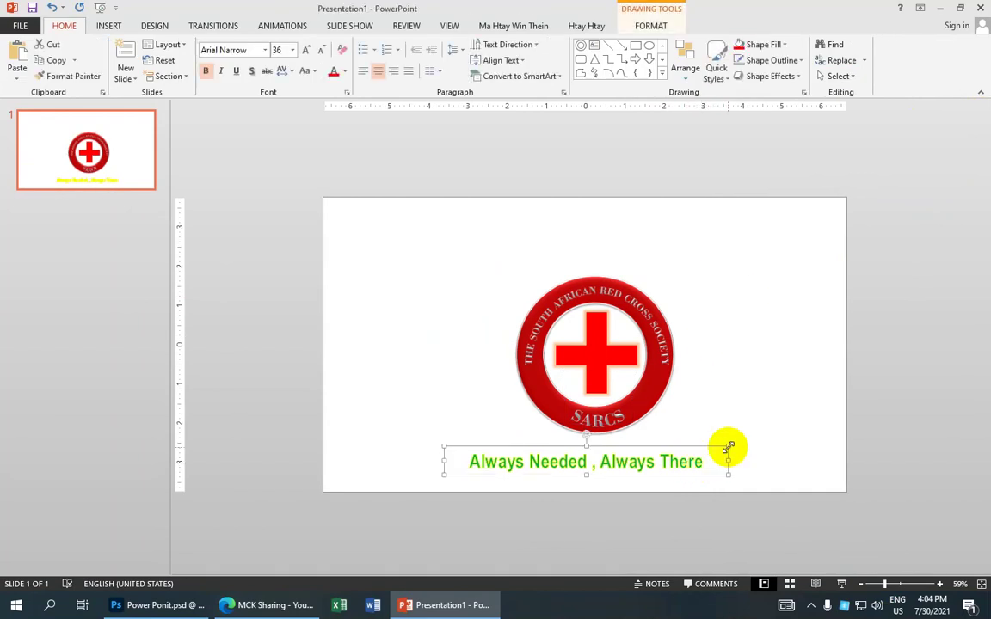
left_click_drag(728, 454, 740, 452)
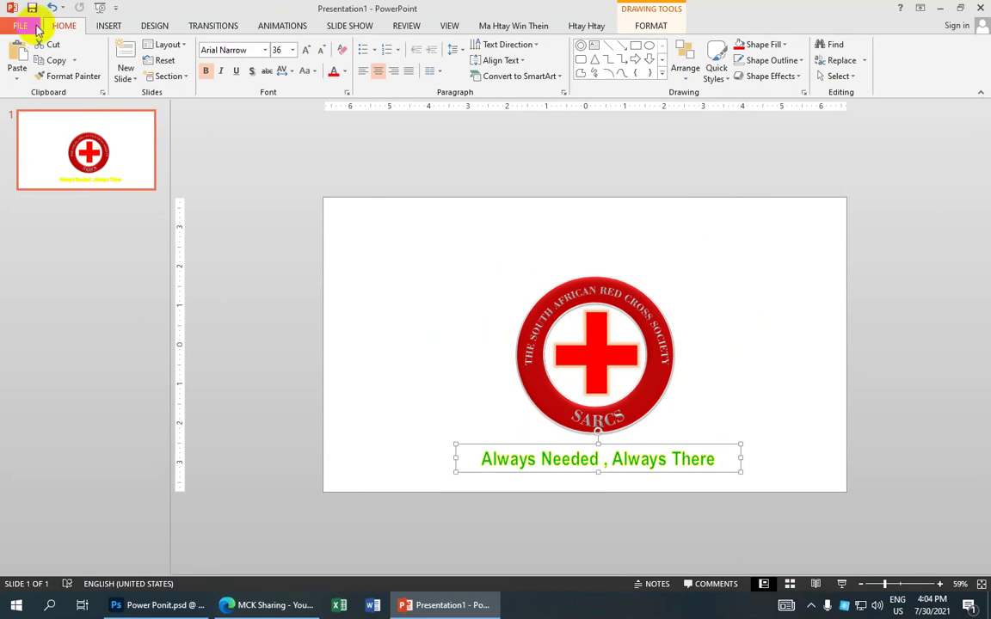
Save the presentation as SARCS.pptx in the recent folder and close PowerPoint.
left_click(29, 30)
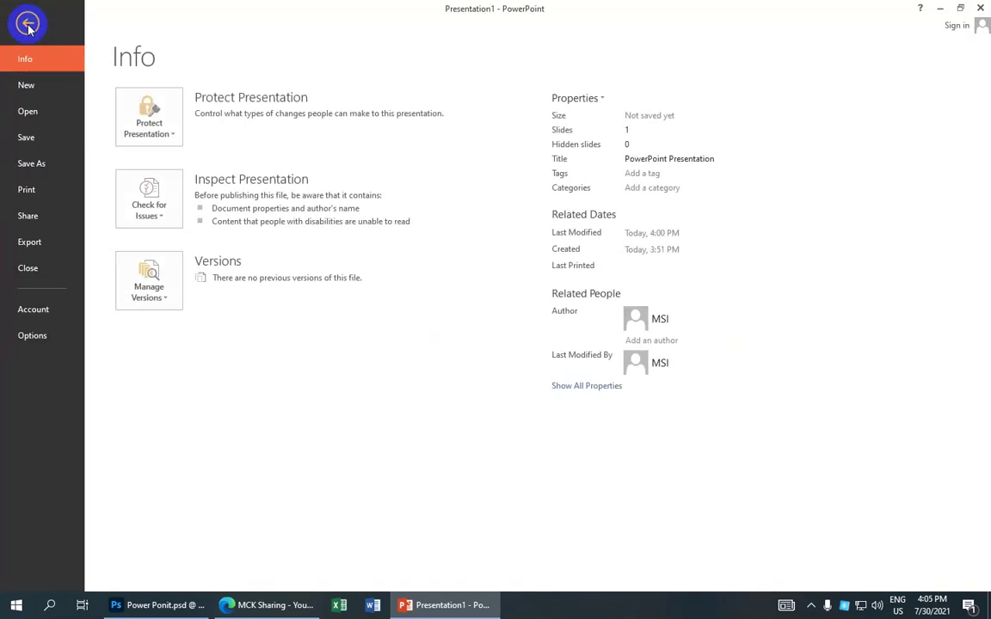
left_click(32, 168)
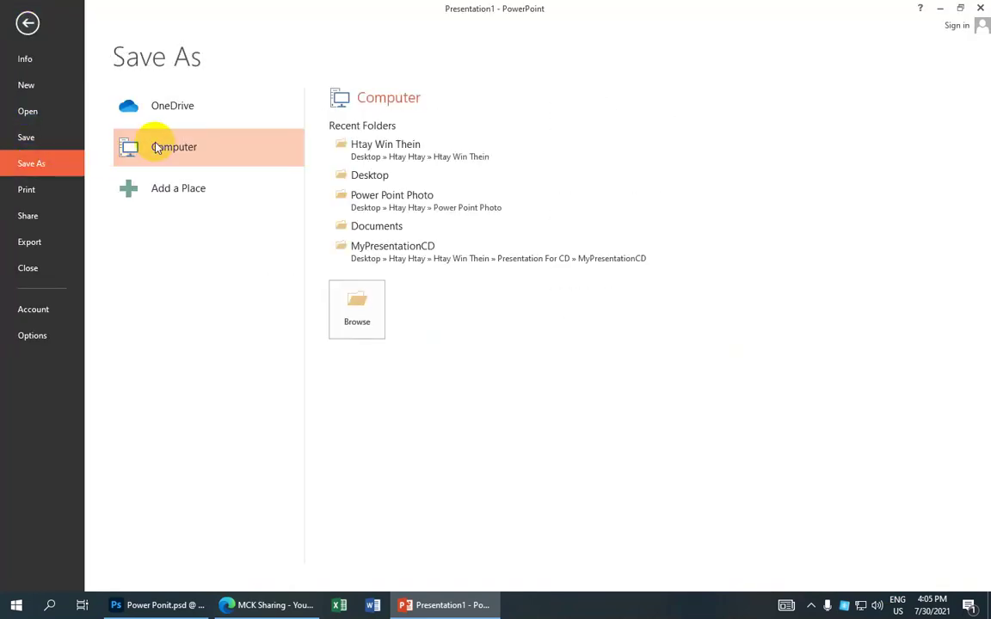
mouse_move(370, 175)
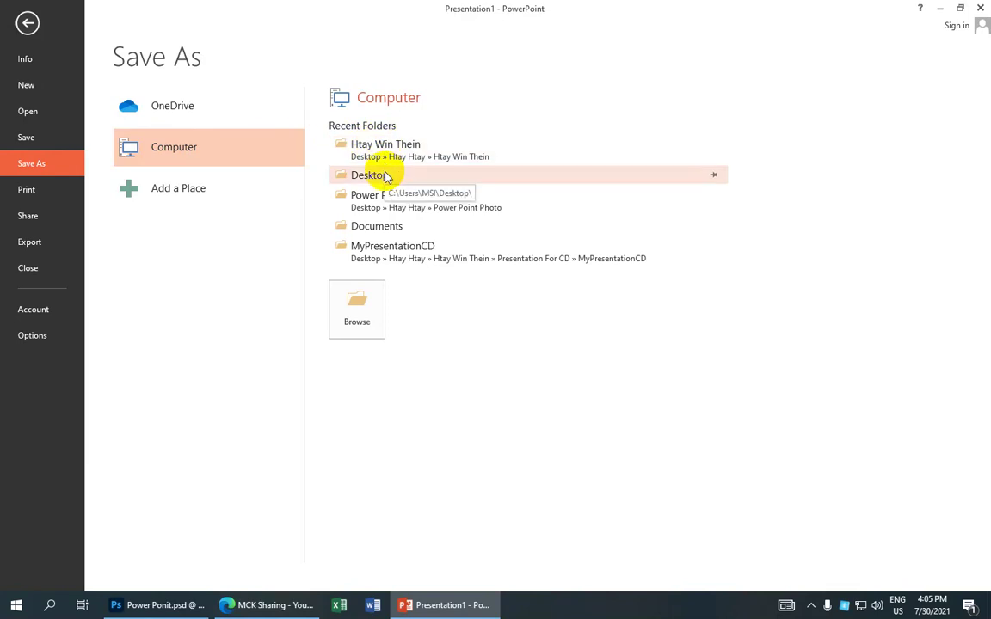
left_click(395, 148)
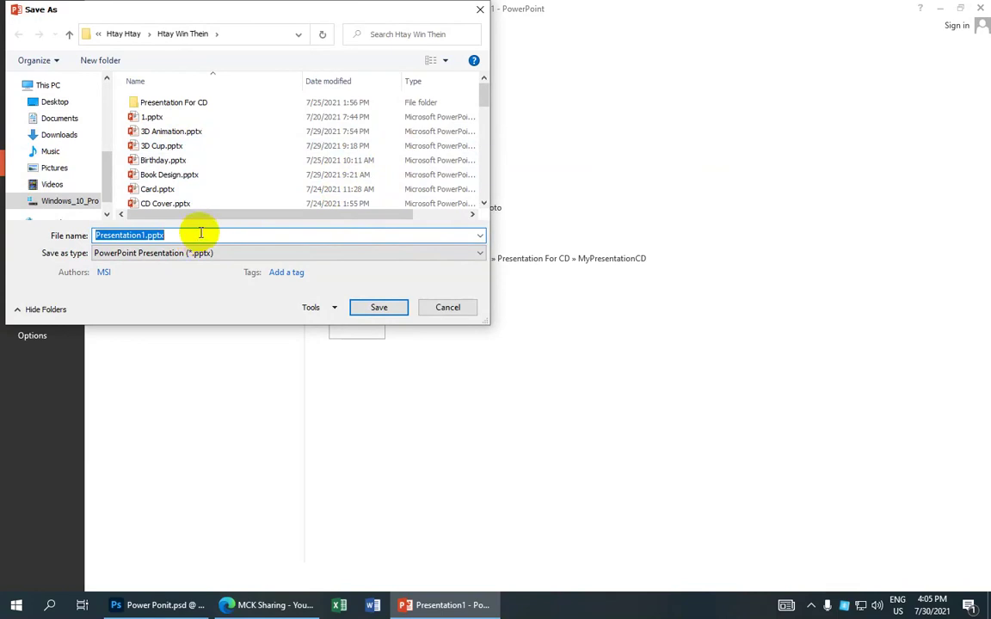
type("S")
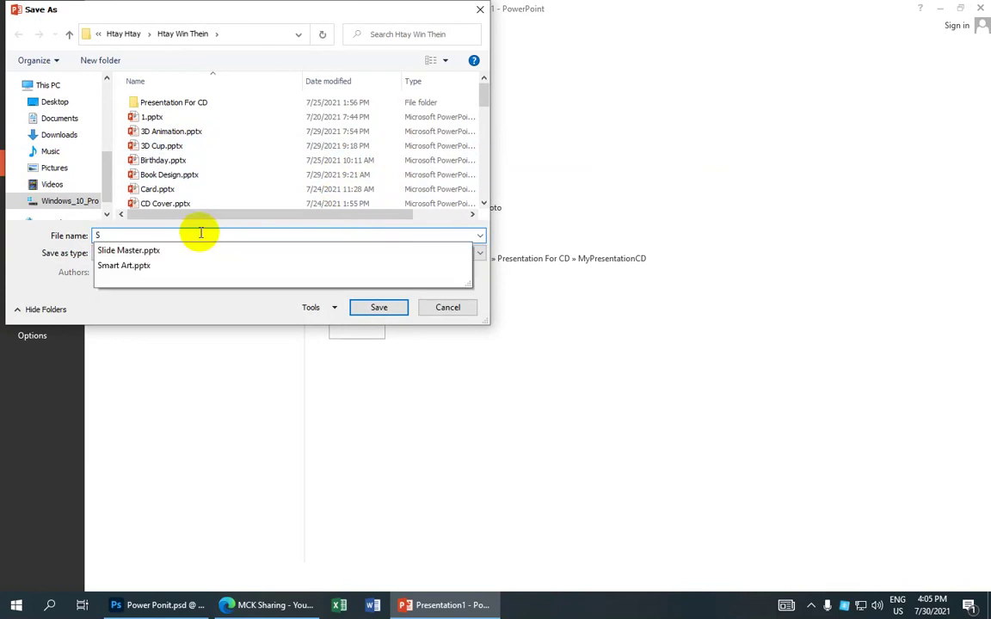
type("ARCS")
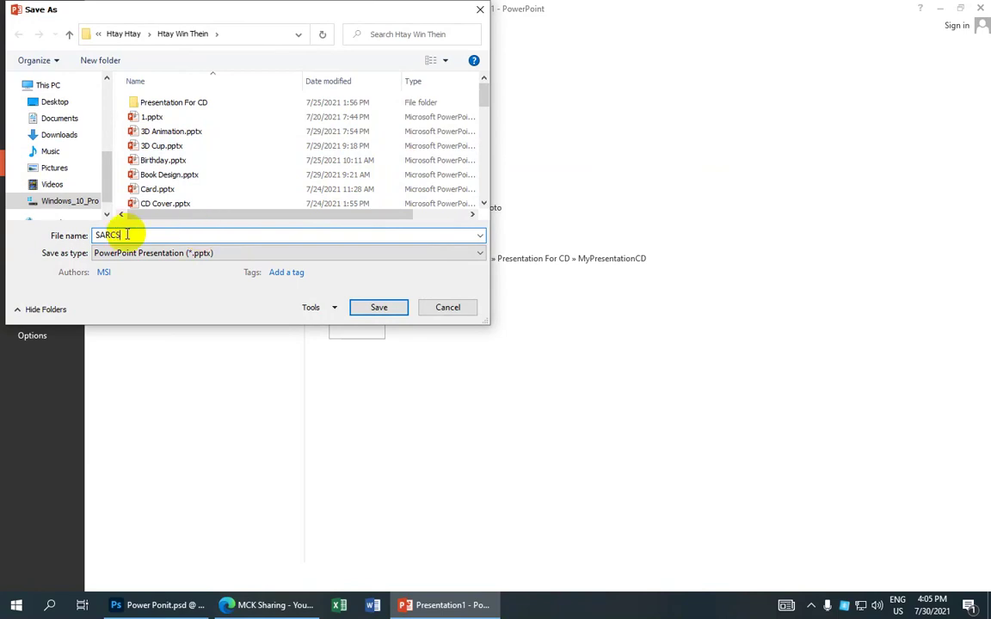
left_click(379, 315)
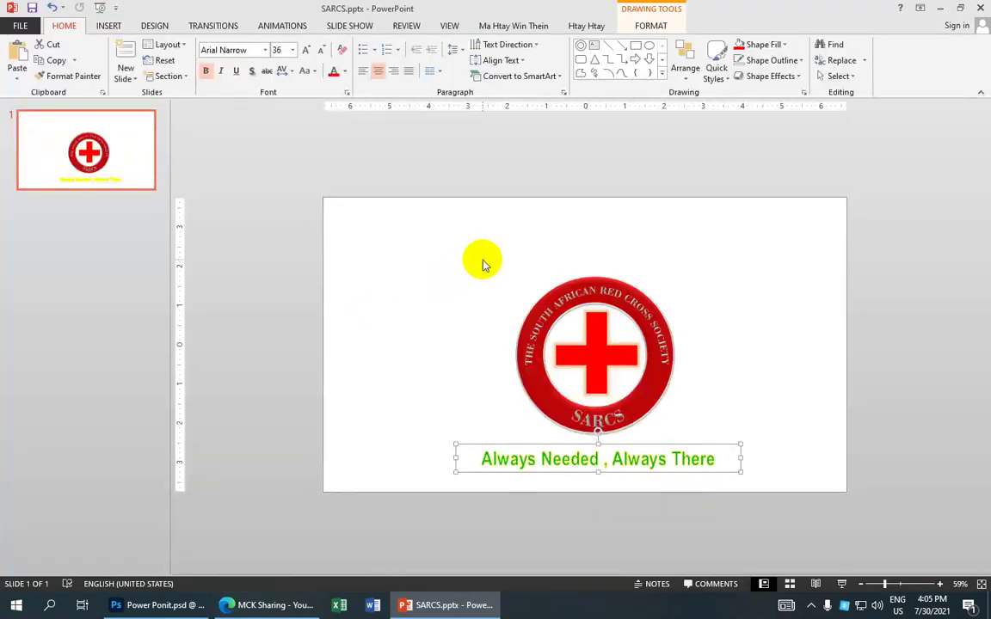
left_click(980, 8)
right_click(509, 140)
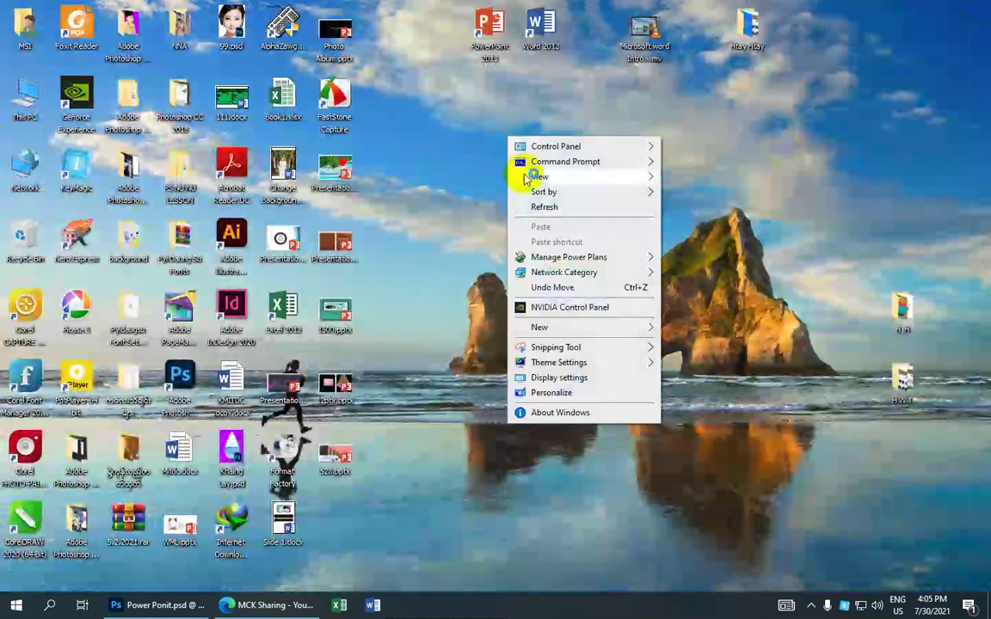
left_click(544, 207)
right_click(522, 154)
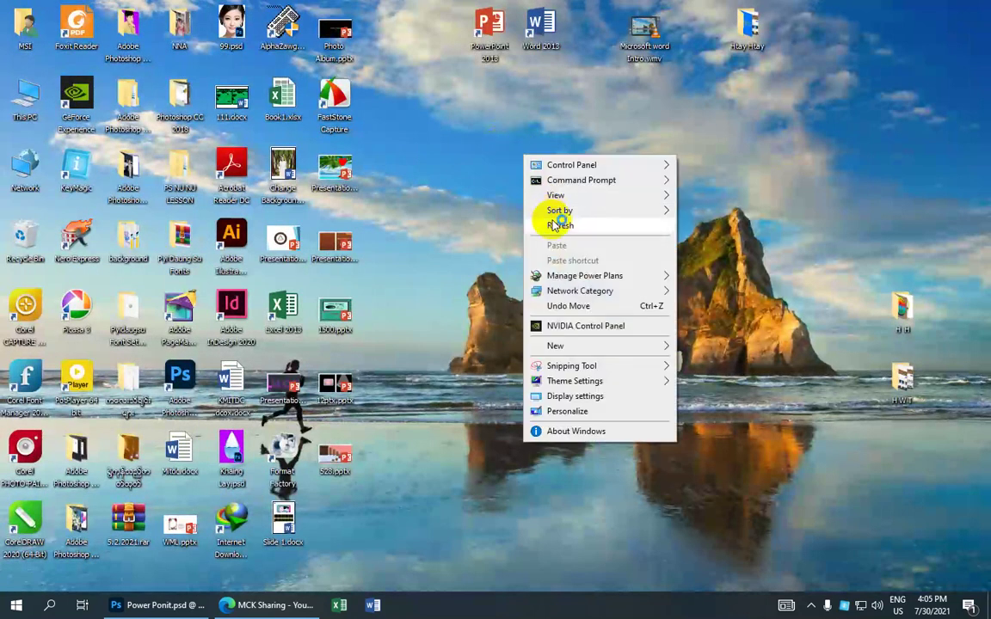
left_click(555, 222)
right_click(529, 196)
left_click(542, 257)
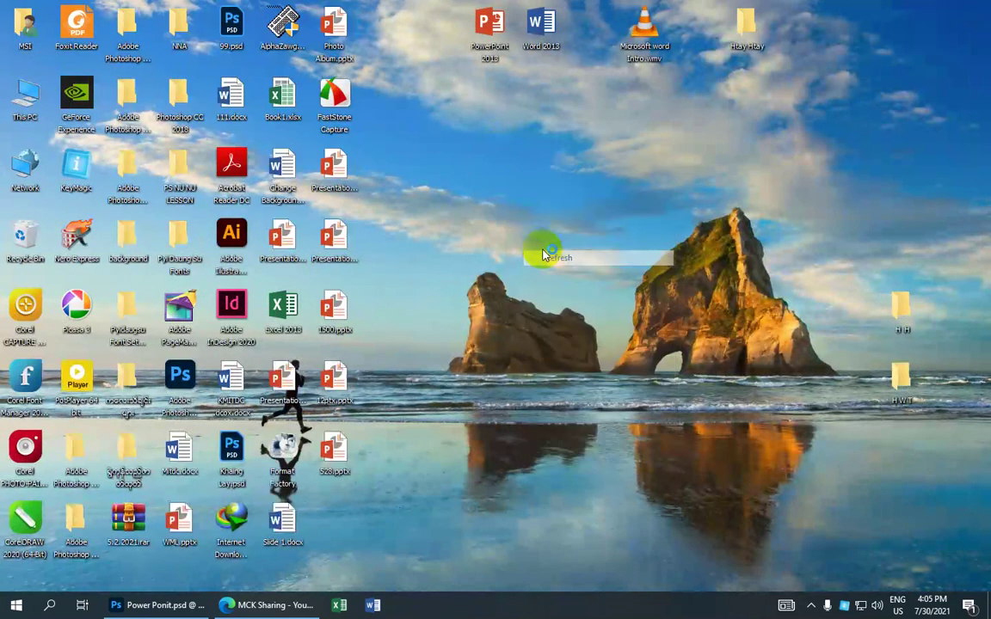
right_click(524, 226)
left_click(552, 295)
right_click(519, 215)
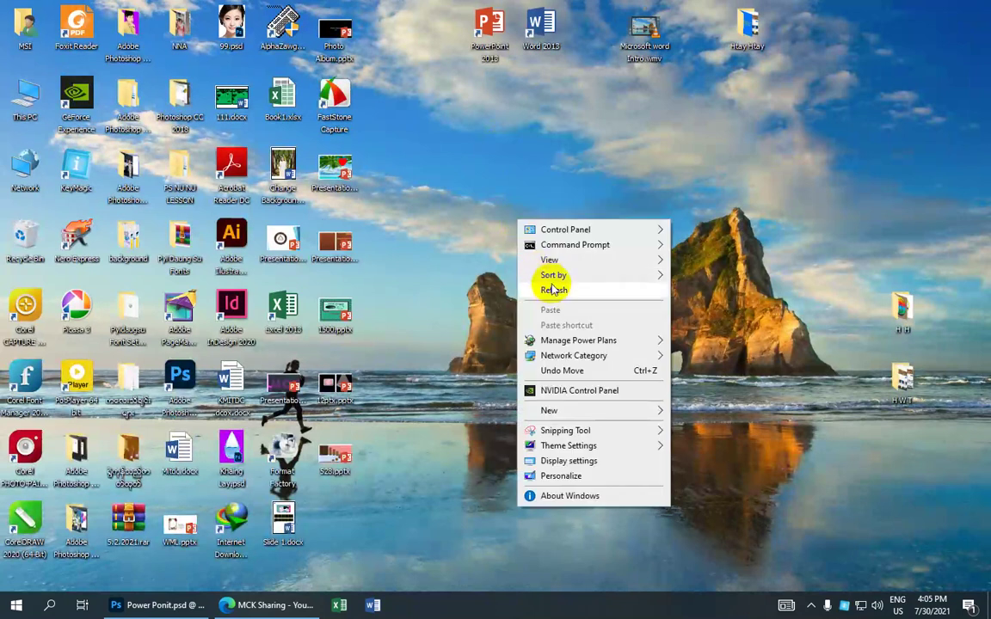